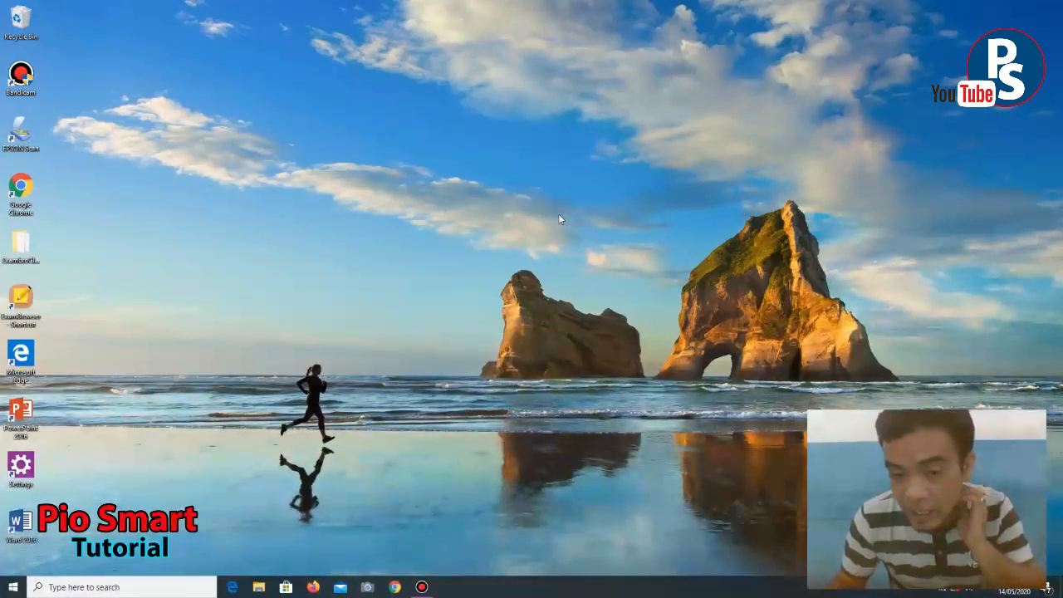
# - Refresh the desktop several times from its right-click menu
pyautogui.rightClick(607, 201)
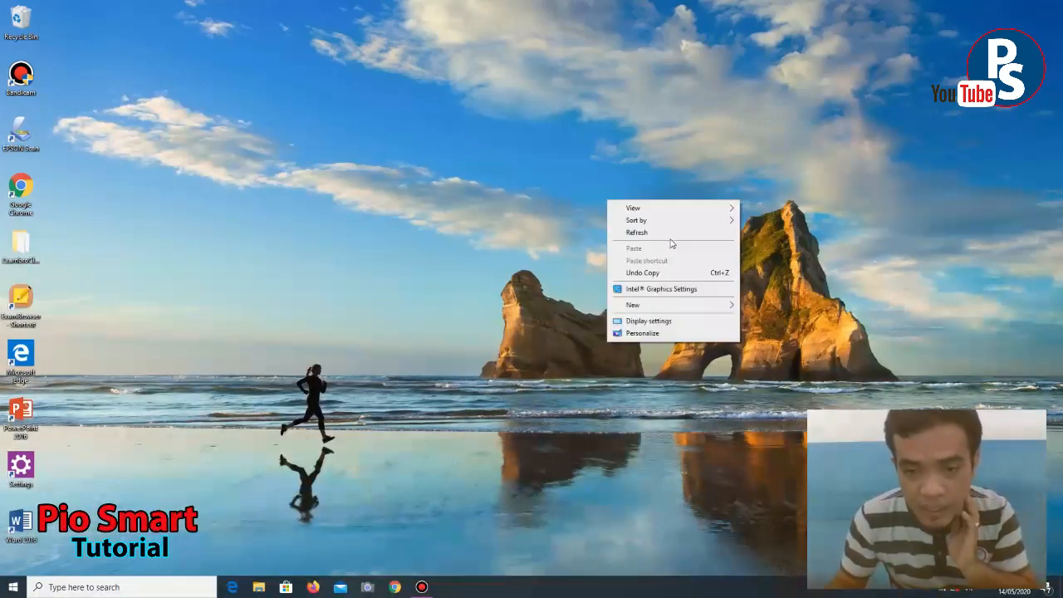
pyautogui.click(670, 234)
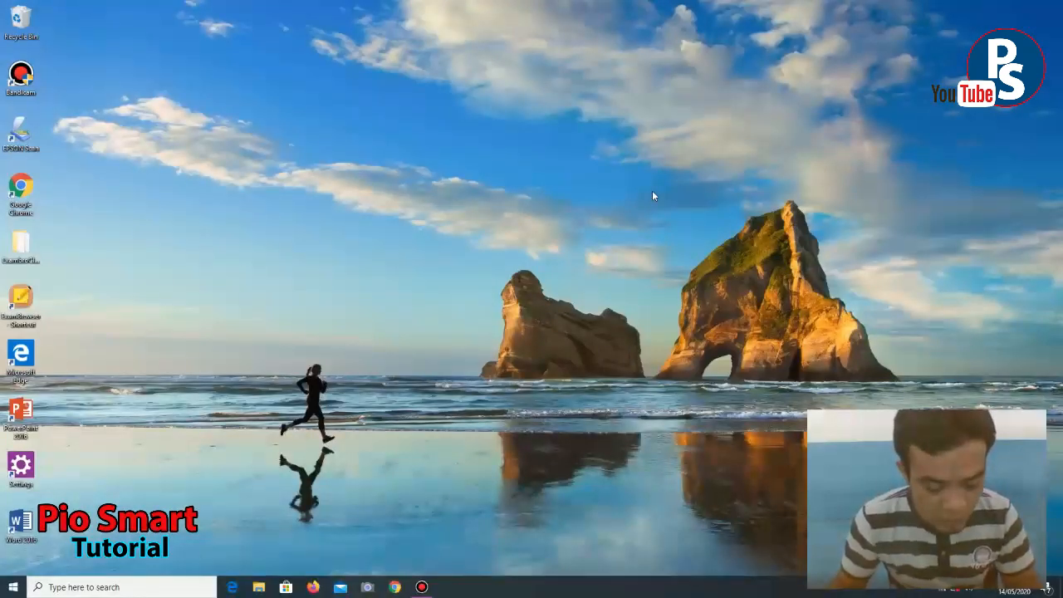
pyautogui.rightClick(485, 192)
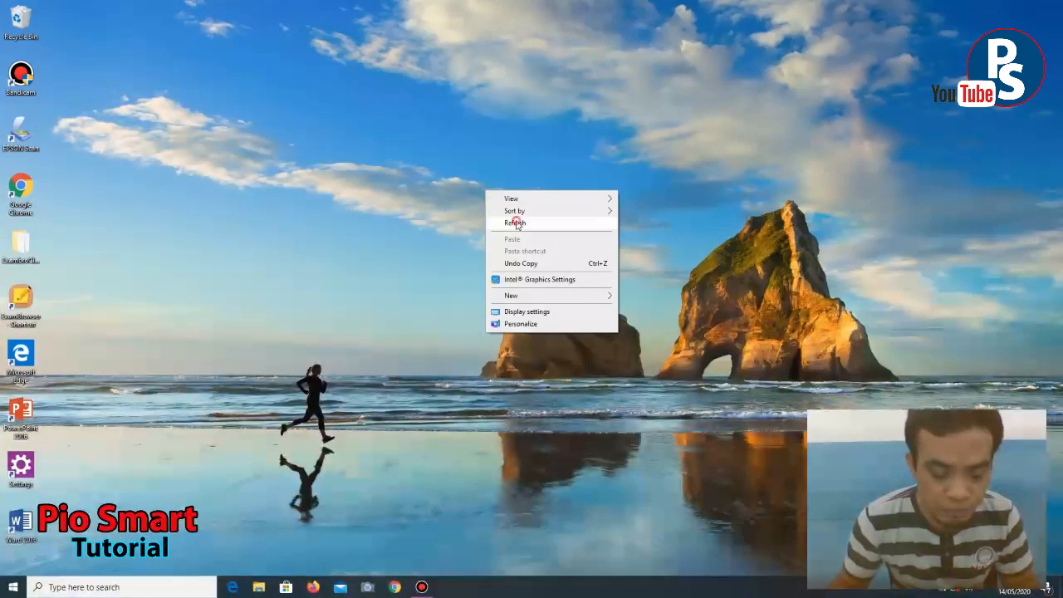
pyautogui.click(516, 222)
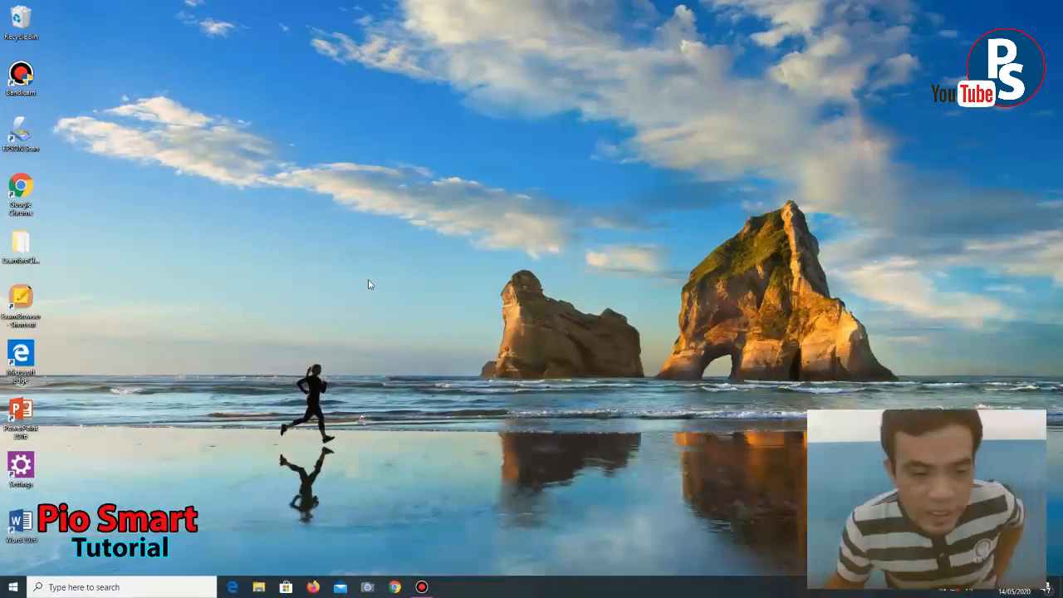
pyautogui.rightClick(342, 216)
pyautogui.click(365, 246)
pyautogui.rightClick(363, 198)
pyautogui.click(401, 234)
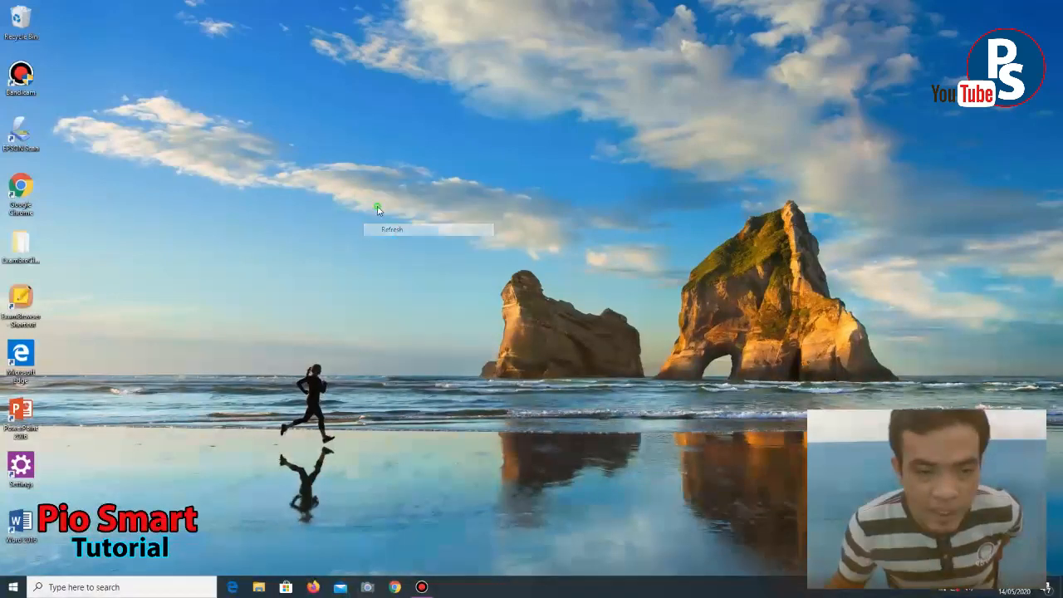
pyautogui.rightClick(380, 205)
pyautogui.click(407, 237)
pyautogui.rightClick(370, 195)
pyautogui.click(407, 234)
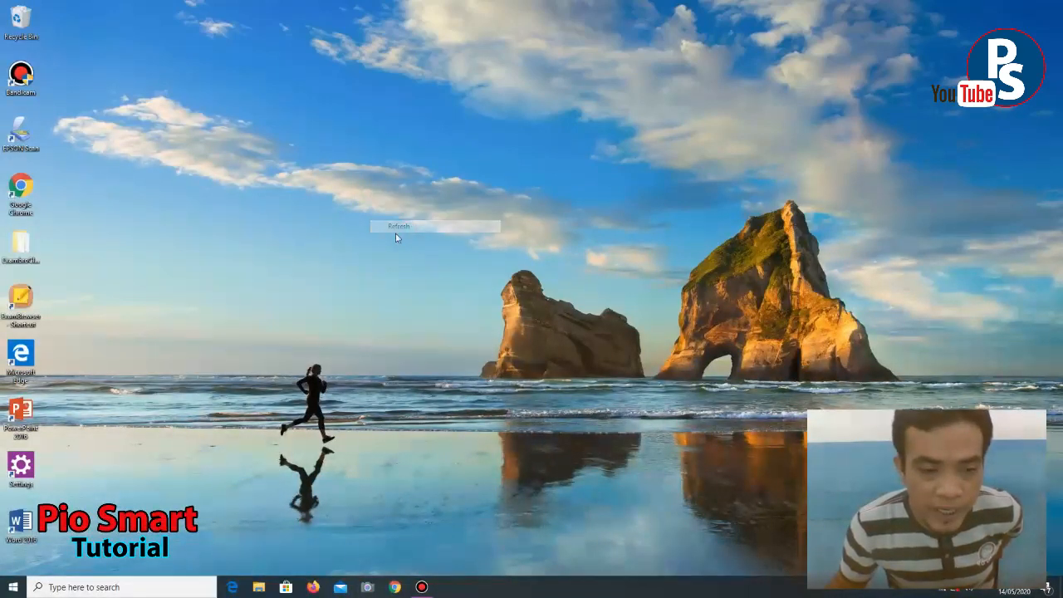
pyautogui.rightClick(352, 202)
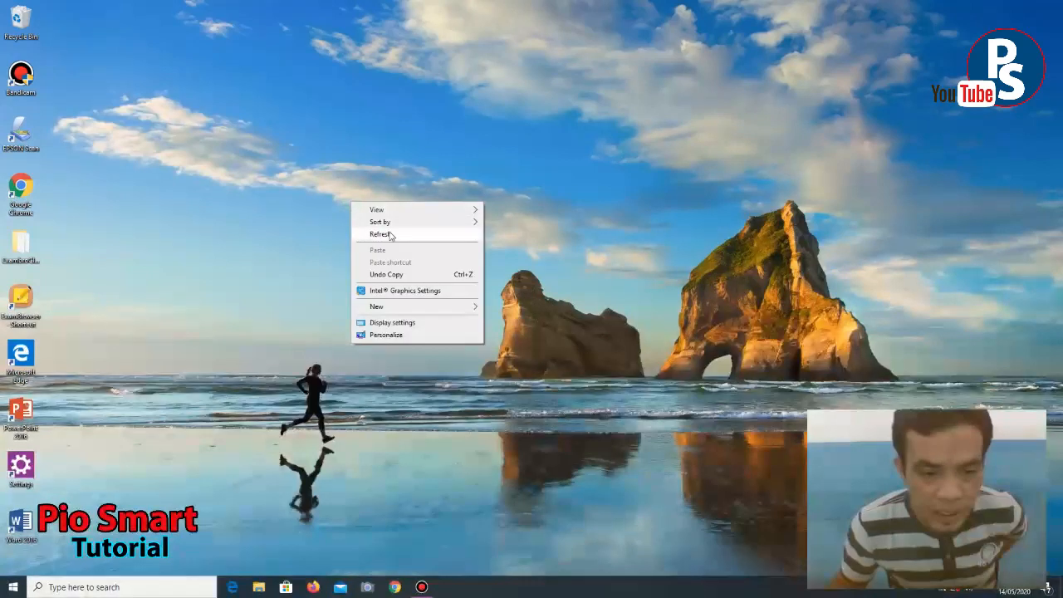
pyautogui.click(388, 231)
pyautogui.rightClick(367, 196)
pyautogui.click(392, 234)
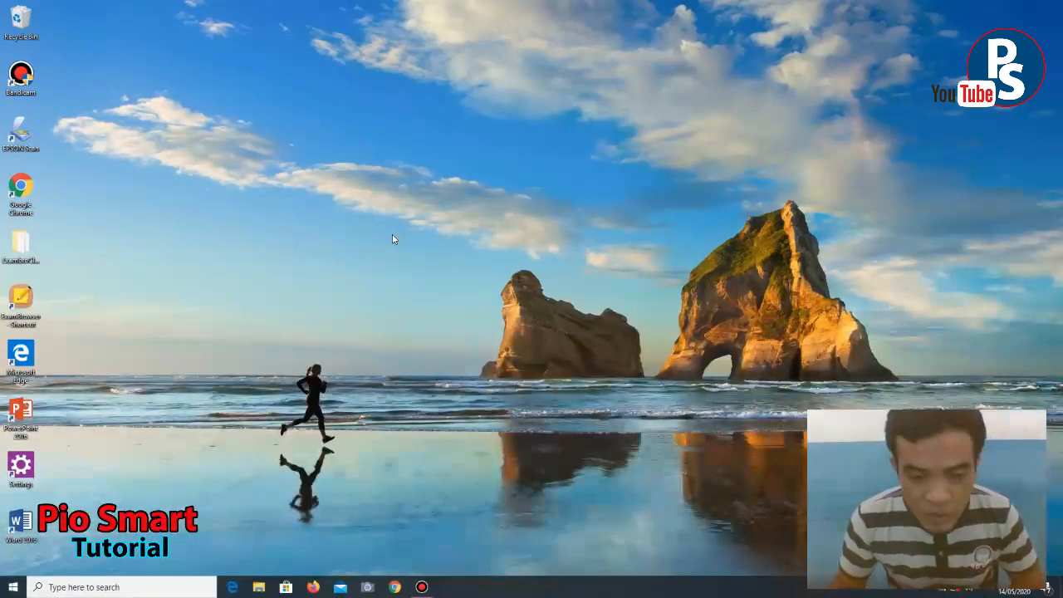
pyautogui.rightClick(368, 192)
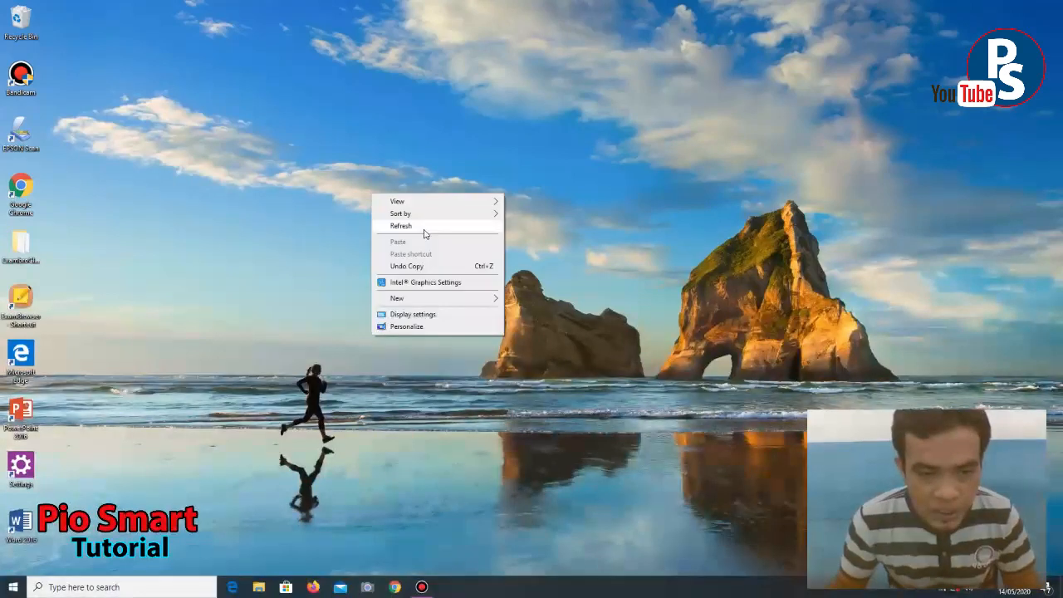
pyautogui.click(423, 230)
pyautogui.rightClick(351, 165)
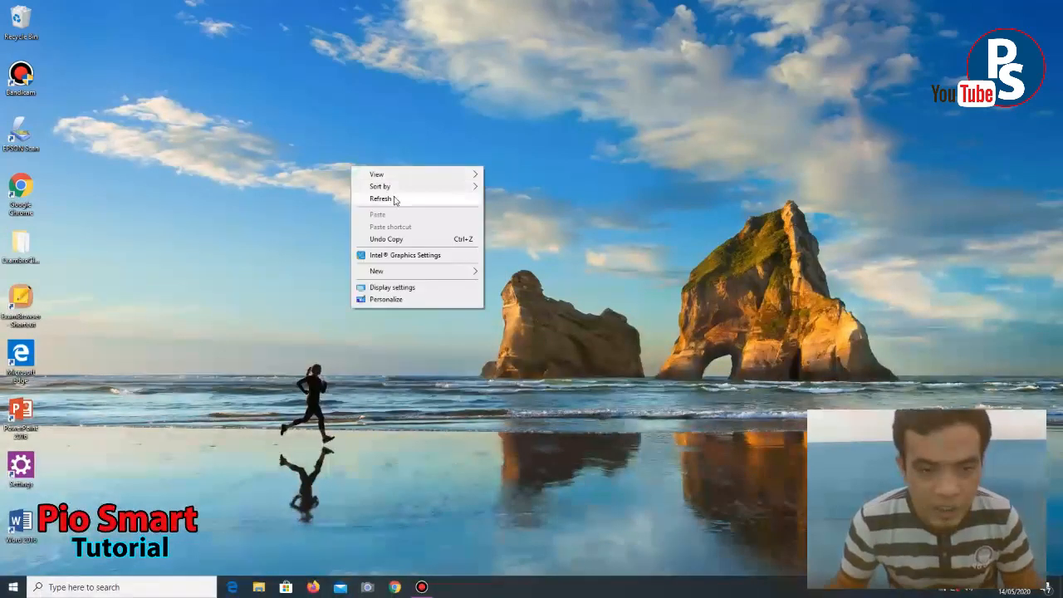
pyautogui.click(396, 200)
pyautogui.rightClick(364, 164)
pyautogui.click(387, 192)
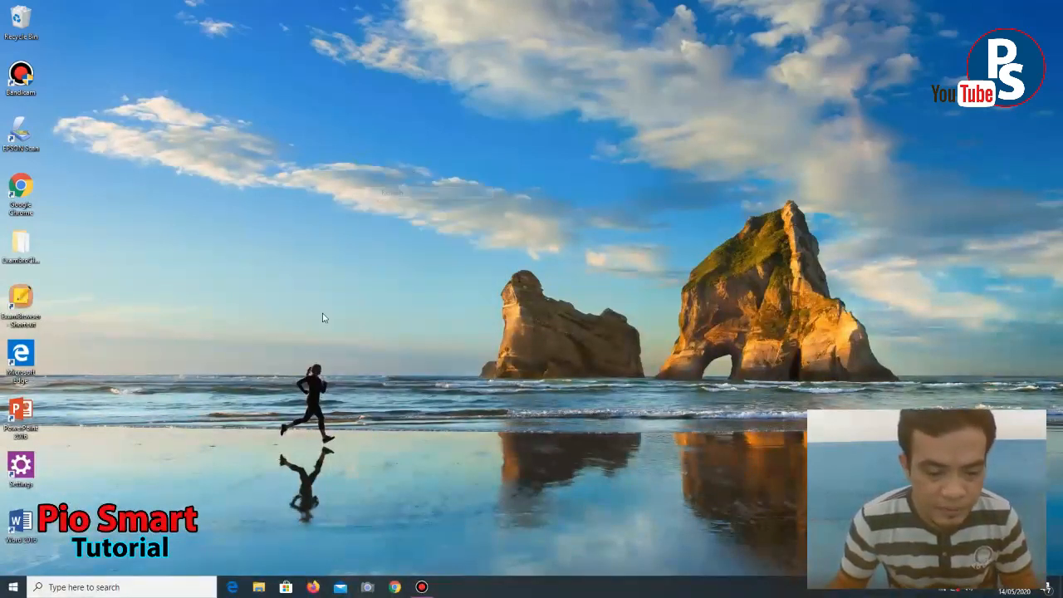
# - Launch Firefox and go to Google Drive from the Google apps grid
pyautogui.click(312, 587)
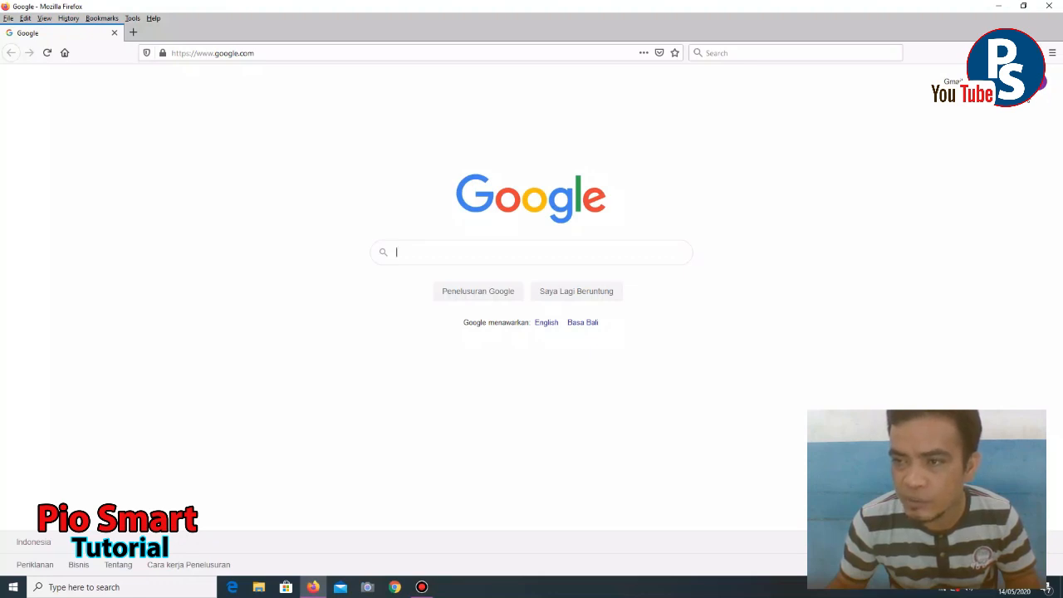
pyautogui.click(1012, 82)
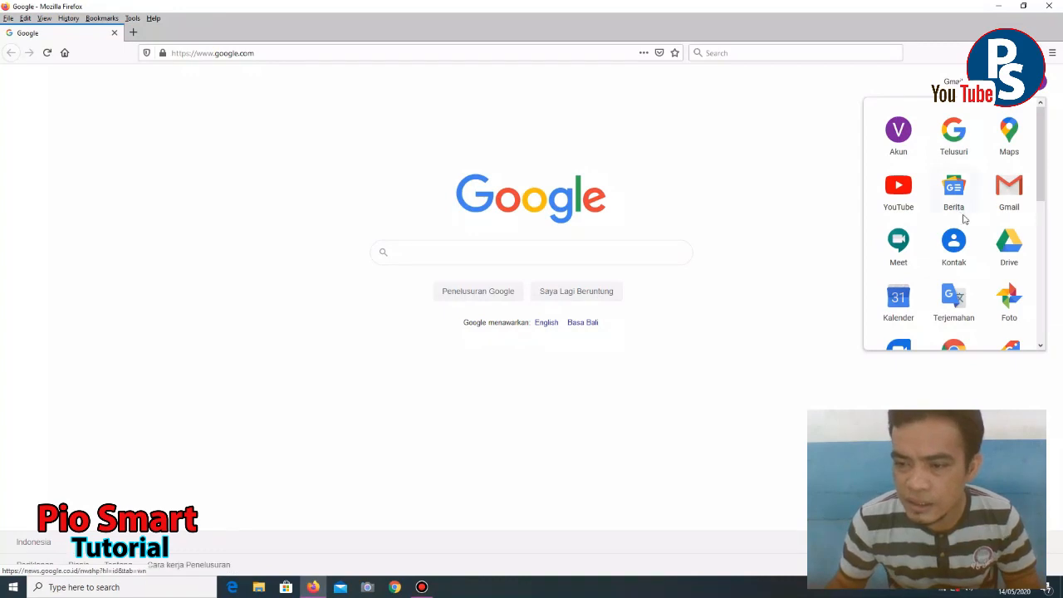
pyautogui.click(1014, 250)
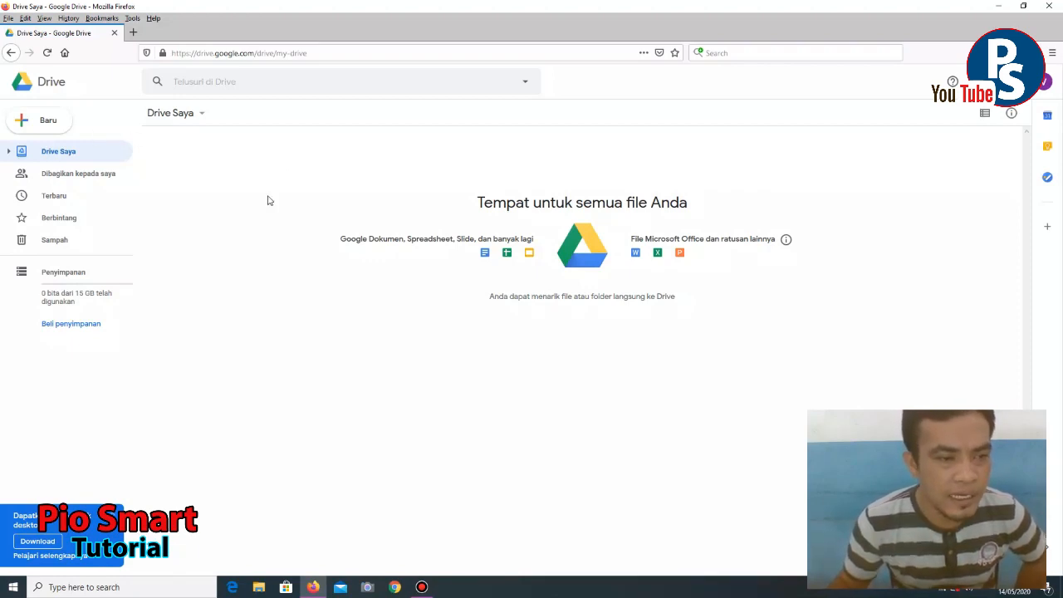
# - Create a folder named 'UJIAN ONLINE' in My Drive and open it
pyautogui.click(24, 124)
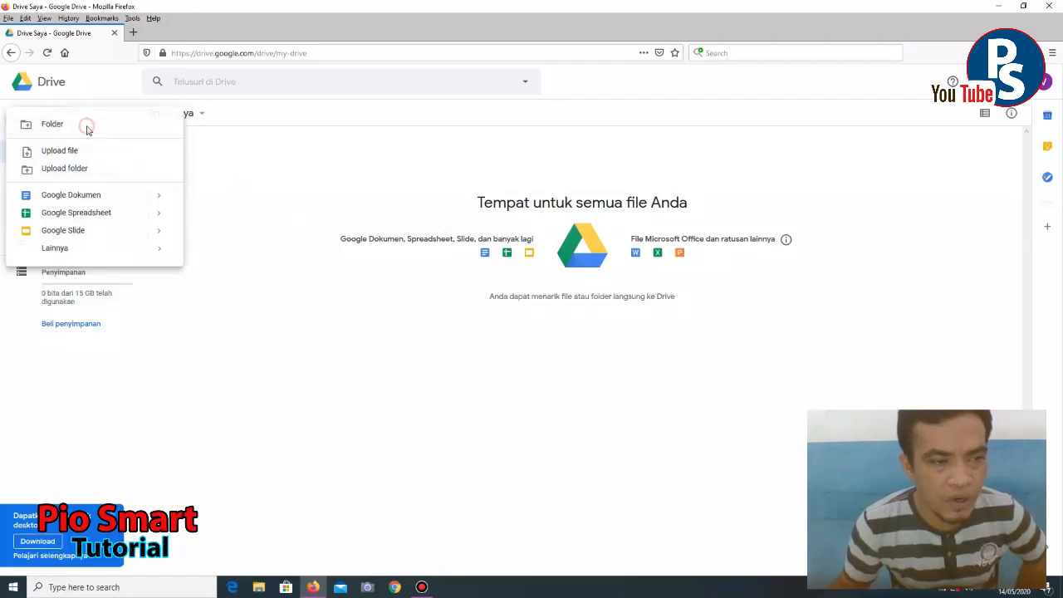
pyautogui.click(86, 126)
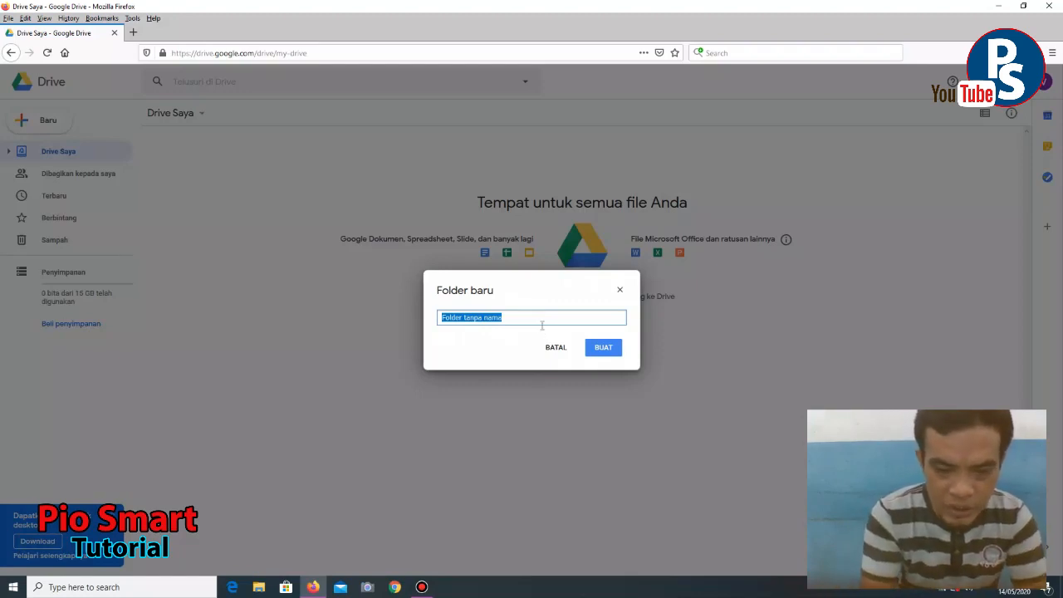
pyautogui.write('ujian')
pyautogui.press('BackSpace')
pyautogui.press('BackSpace')
pyautogui.press('BackSpace')
pyautogui.press('BackSpace')
pyautogui.press('BackSpace')
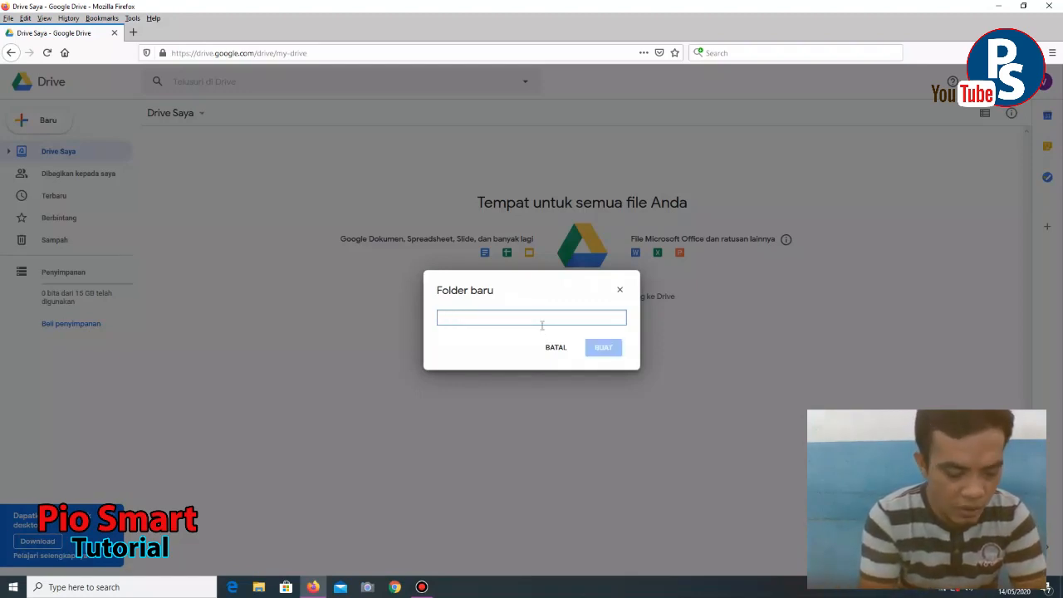
pyautogui.write('UJIA')
pyautogui.press('BackSpace')
pyautogui.press('BackSpace')
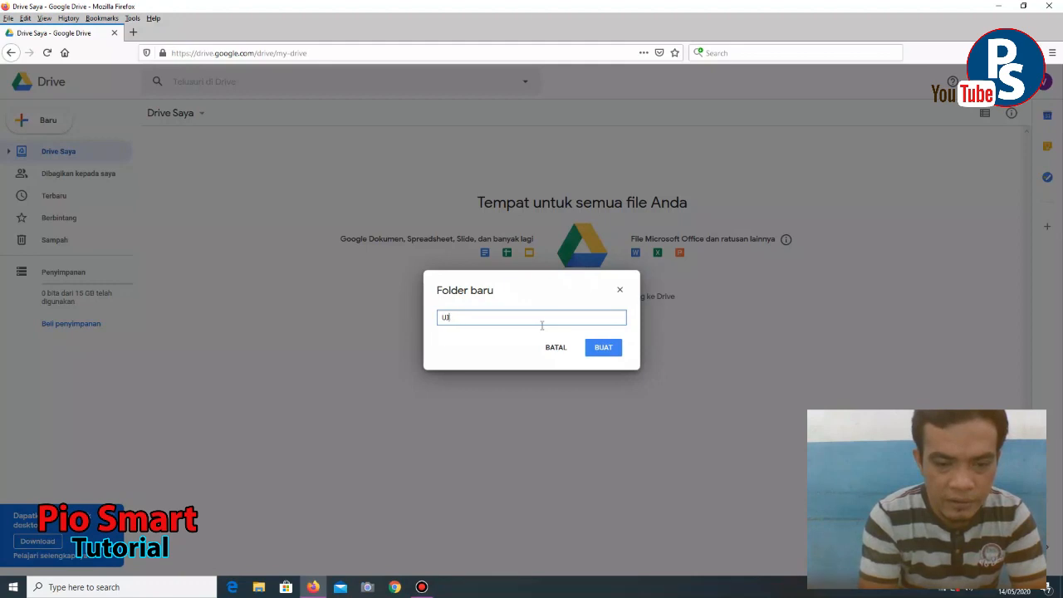
pyautogui.write('IAN ONLINE')
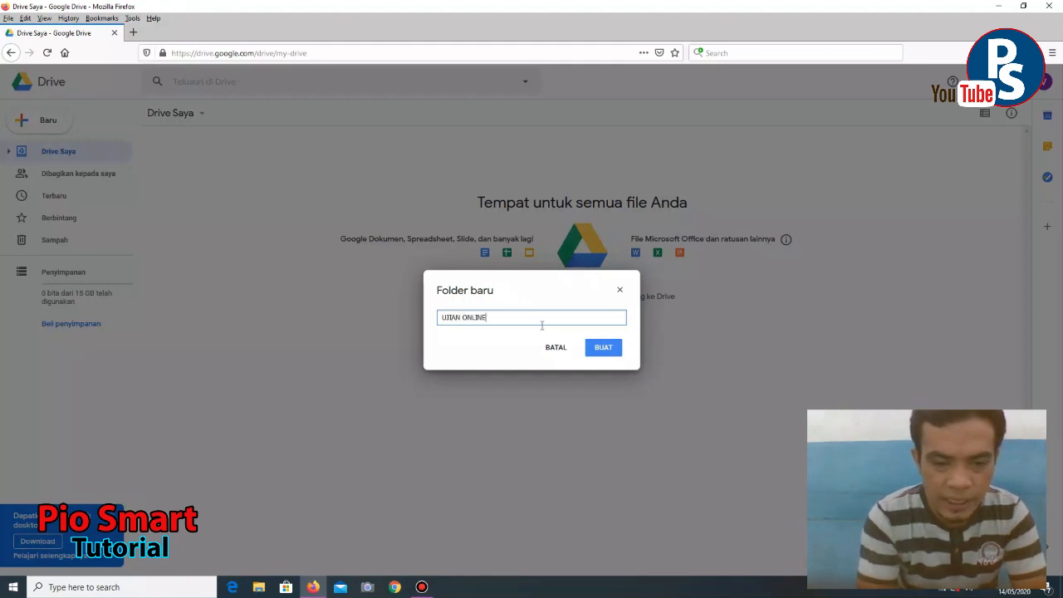
pyautogui.click(603, 349)
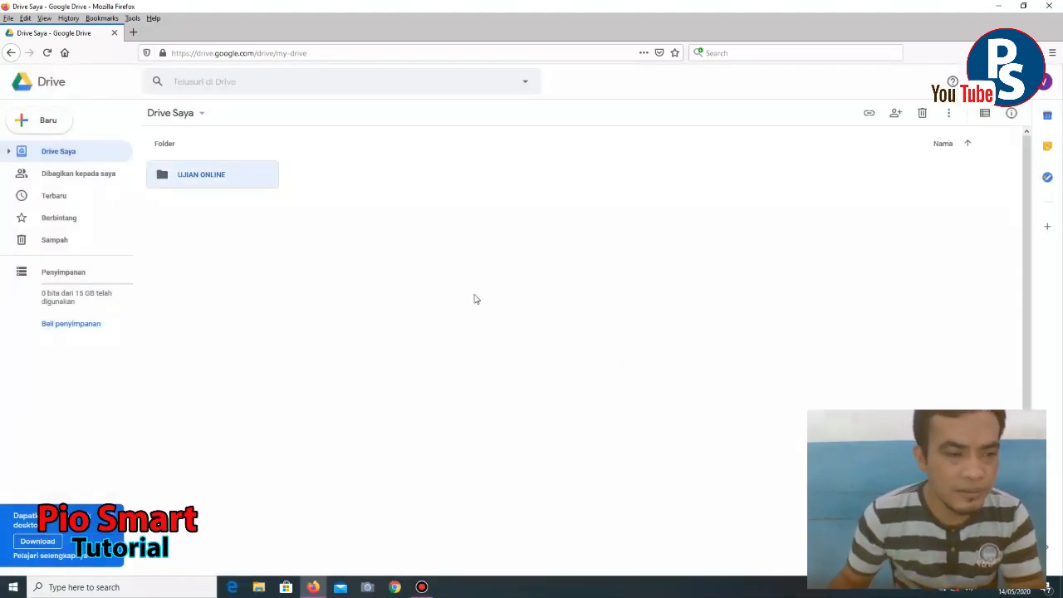
pyautogui.doubleClick(227, 176)
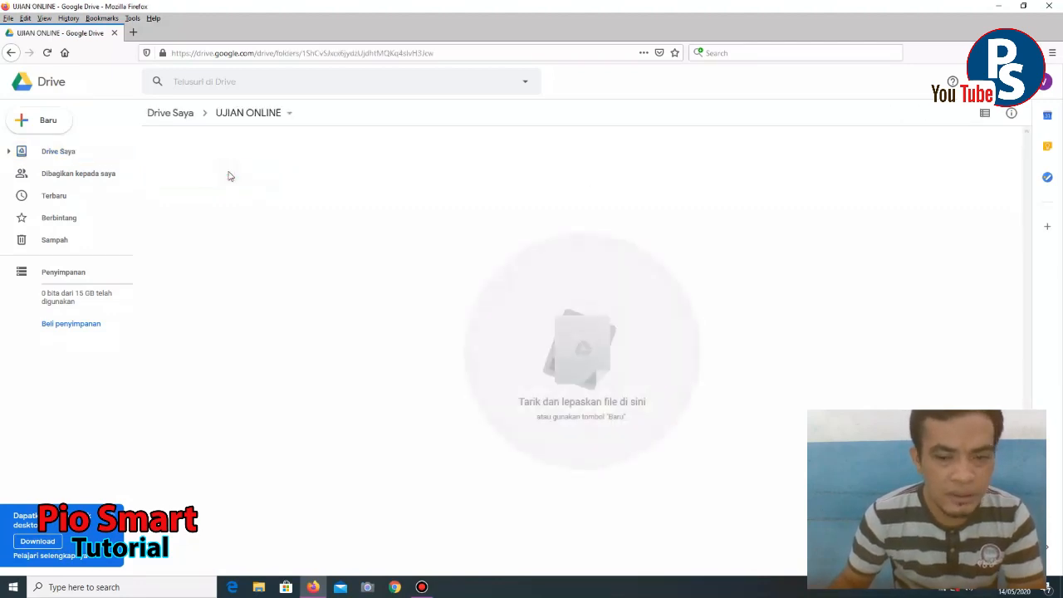
# - Create a blank Google Form inside UJIAN ONLINE via New > More > Google Forms
pyautogui.click(21, 120)
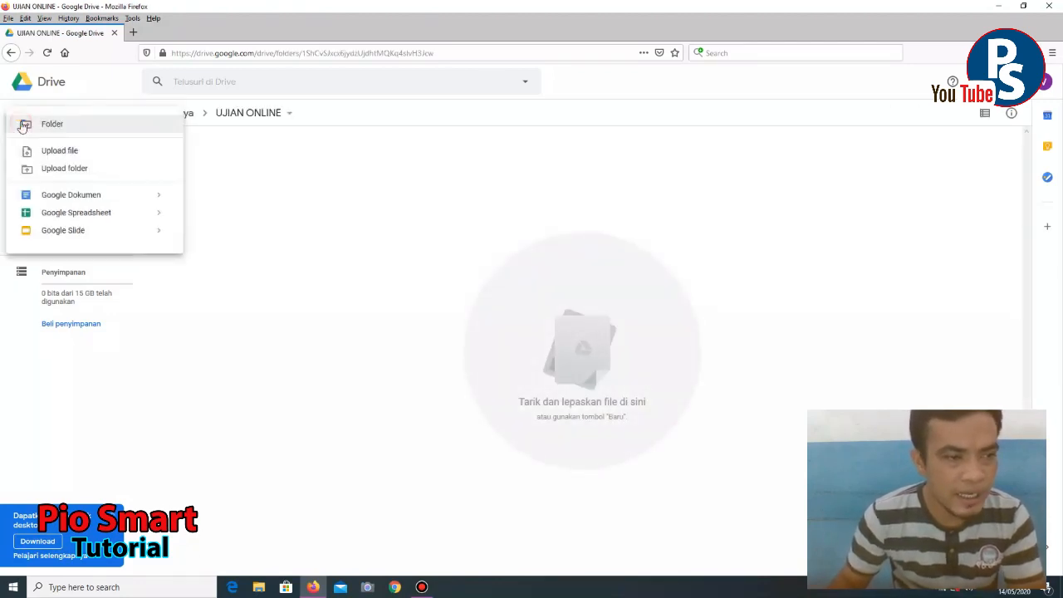
pyautogui.moveTo(111, 249)
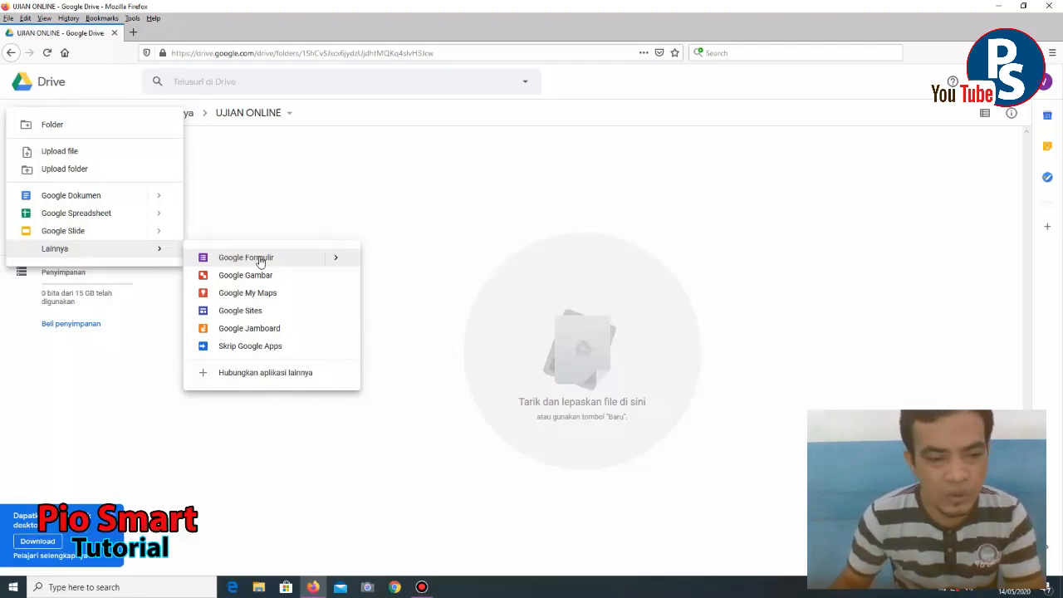
pyautogui.click(260, 262)
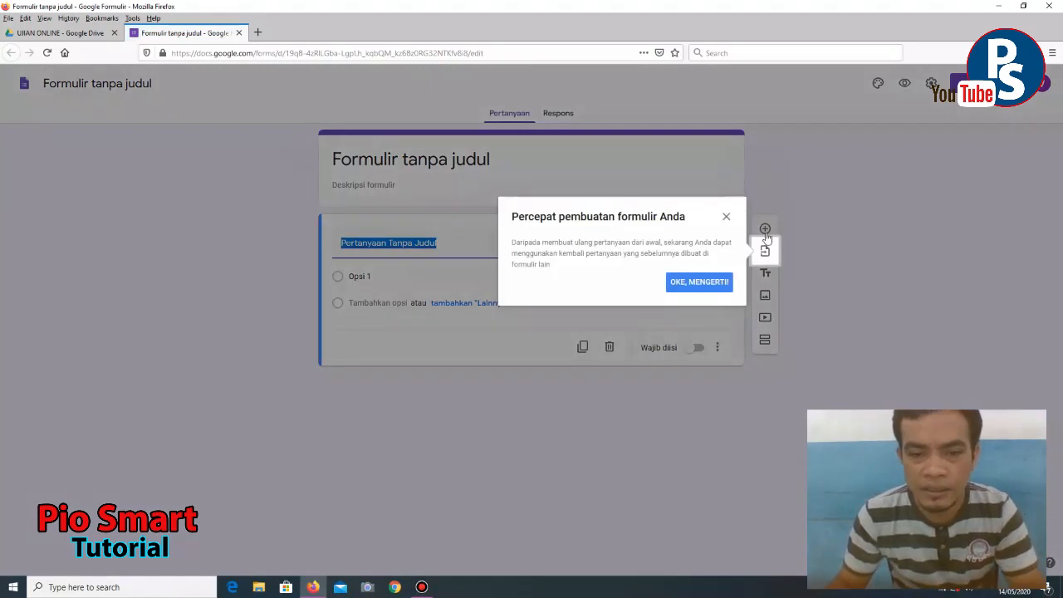
# - Dismiss the tip and title the form 'UJIAN AKHIR SEMESTER GENAP SMA MAJU JAYA'
pyautogui.click(728, 218)
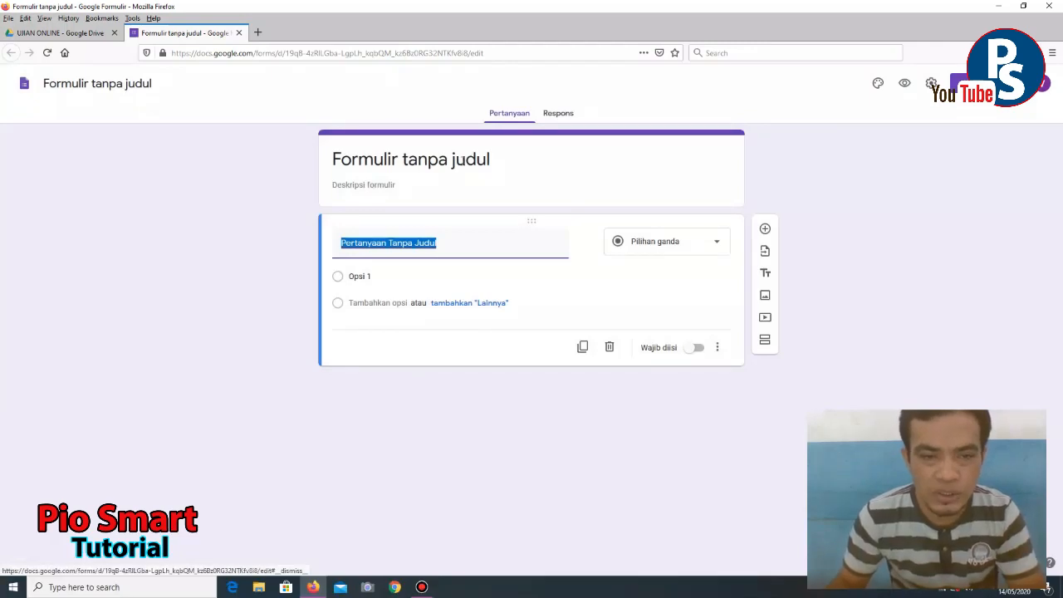
pyautogui.click(461, 161)
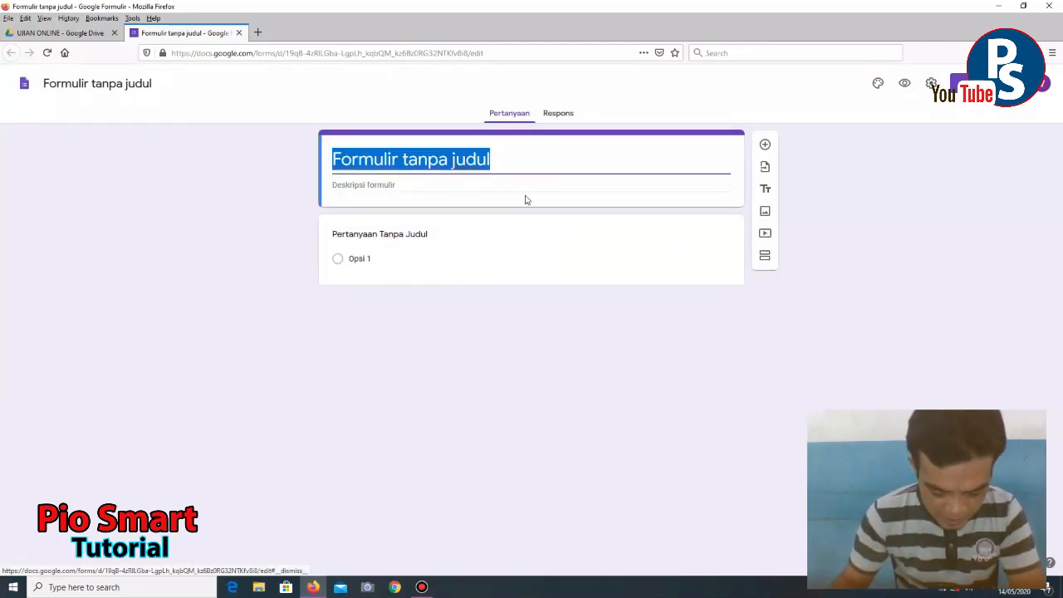
pyautogui.write('UJIAN')
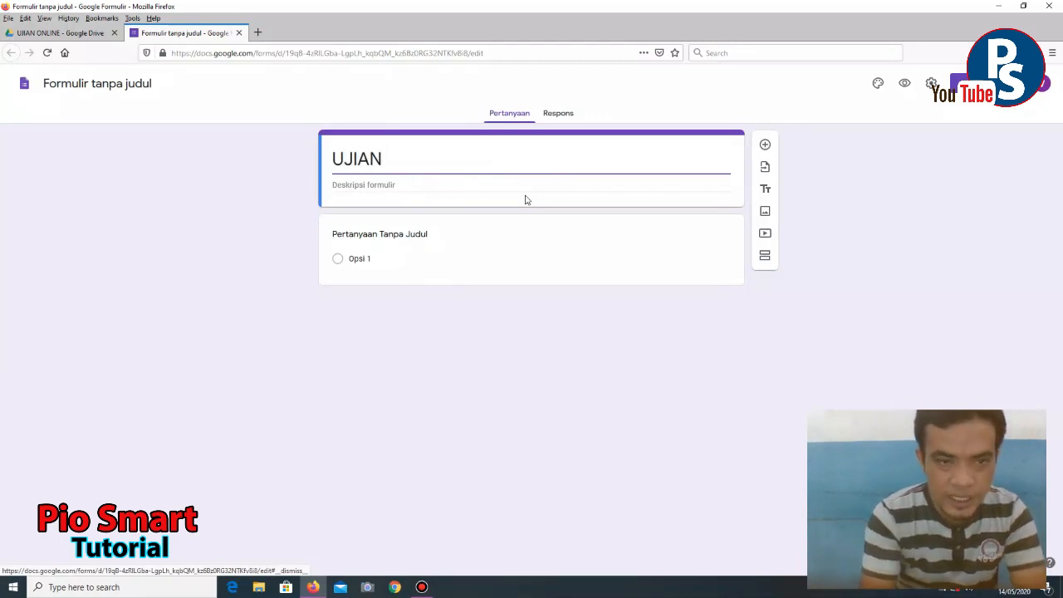
pyautogui.write(' AKHIR SEMESTER')
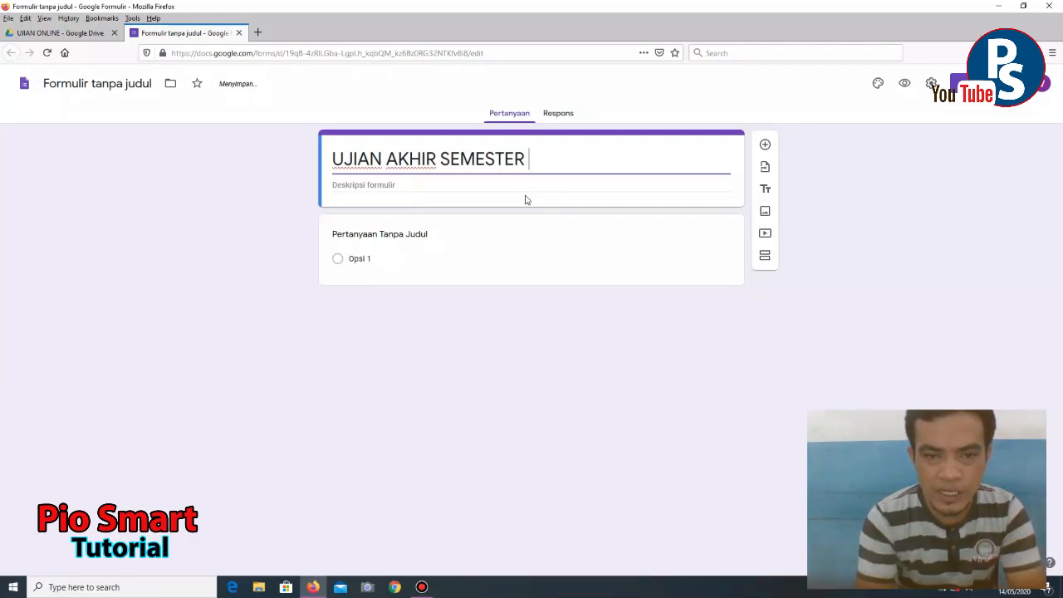
pyautogui.write('GENAP ')
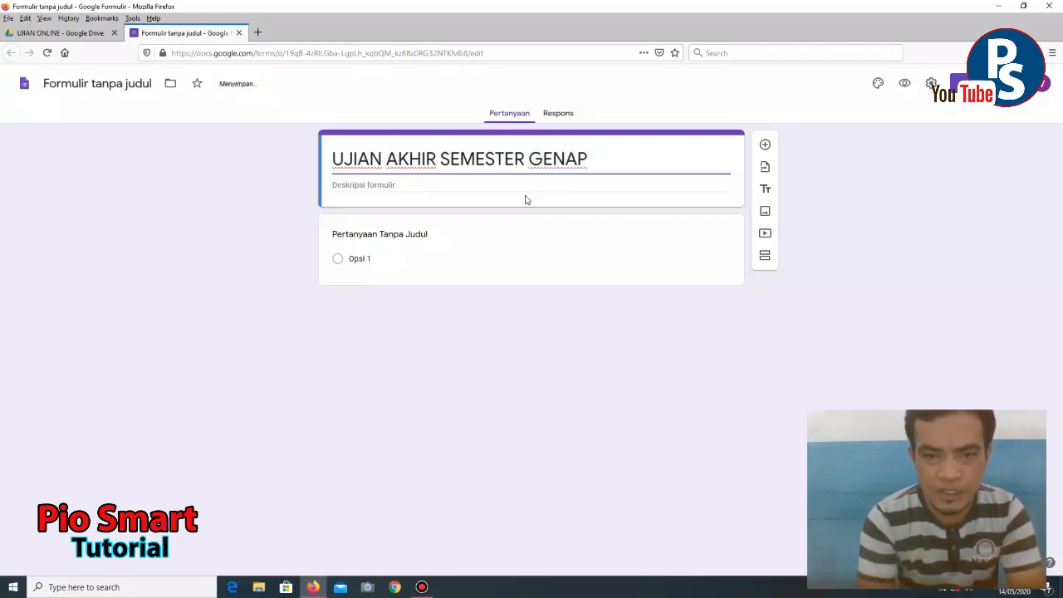
pyautogui.write('MAJU JA')
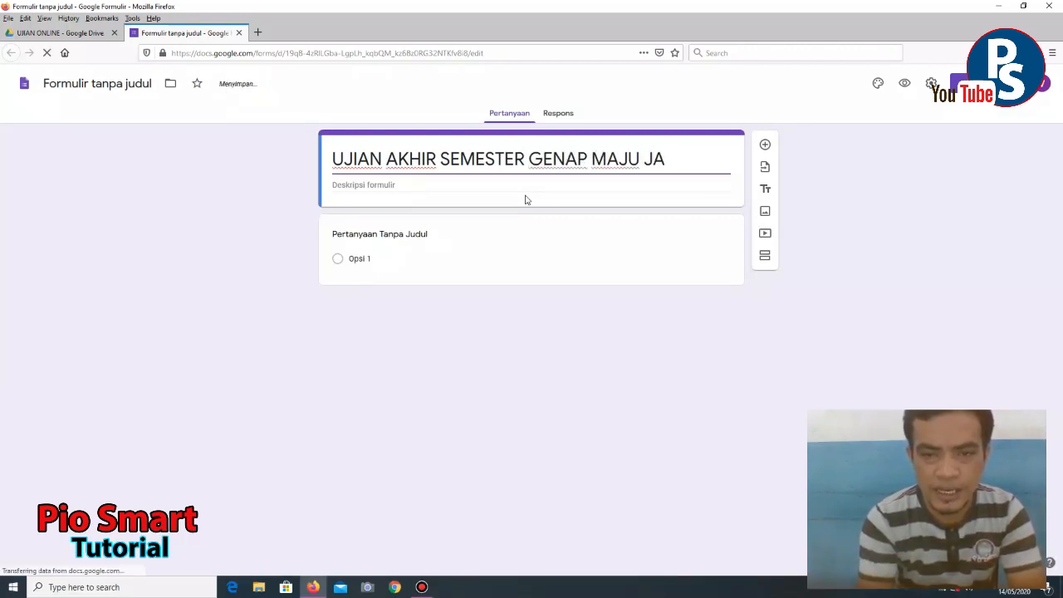
pyautogui.press('BackSpace')
pyautogui.press('BackSpace')
pyautogui.press('BackSpace')
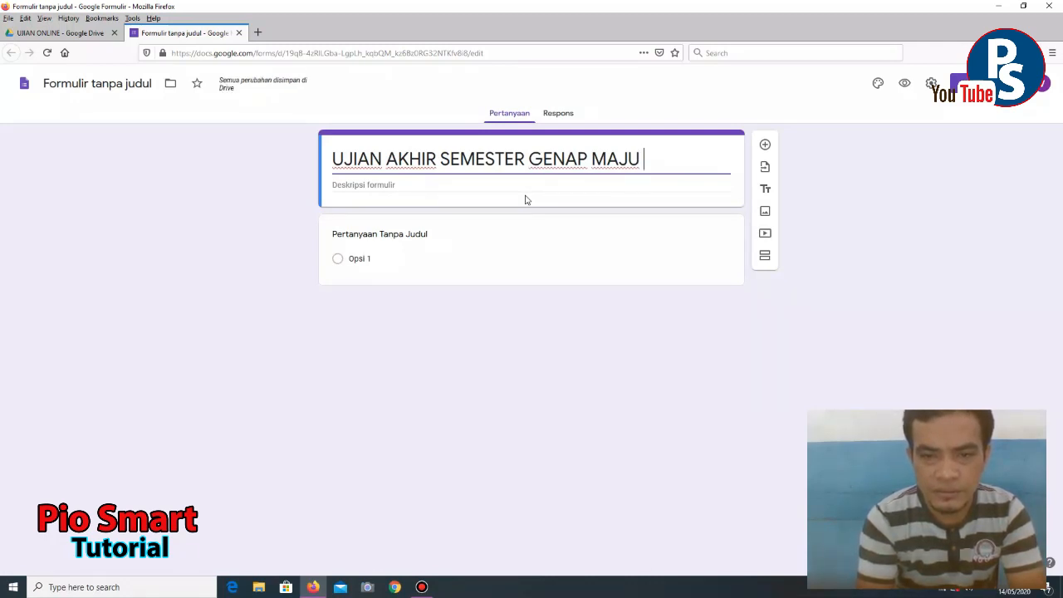
pyautogui.press('BackSpace')
pyautogui.press('BackSpace')
pyautogui.press('BackSpace')
pyautogui.press('BackSpace')
pyautogui.write('SMA ')
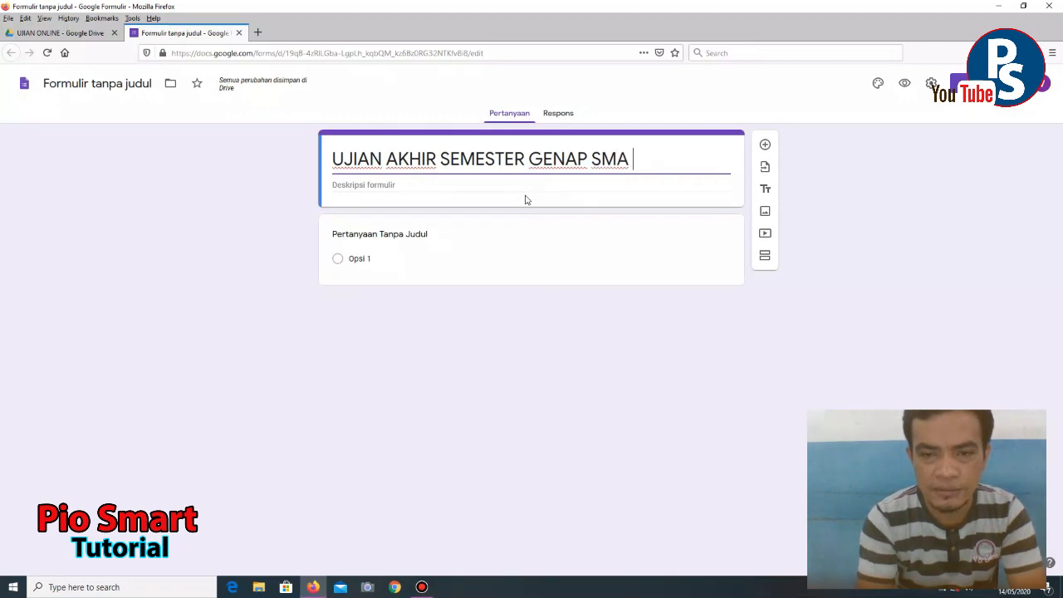
pyautogui.write('MAJU Y')
pyautogui.press('BackSpace')
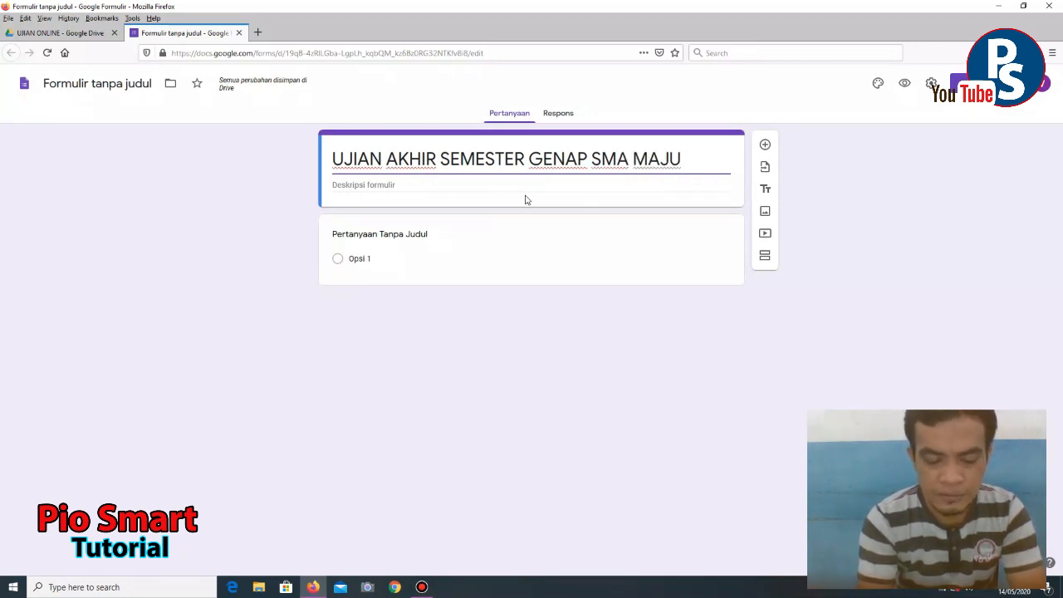
pyautogui.write('JAYA')
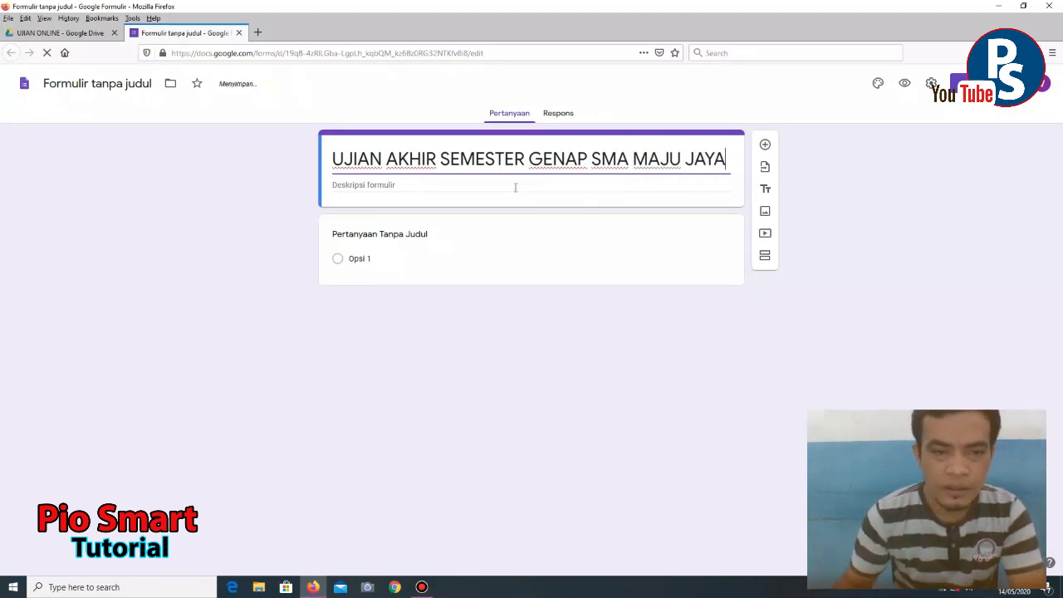
# - Start the form description with the line 'T.A : 2019/2020'
pyautogui.click(458, 186)
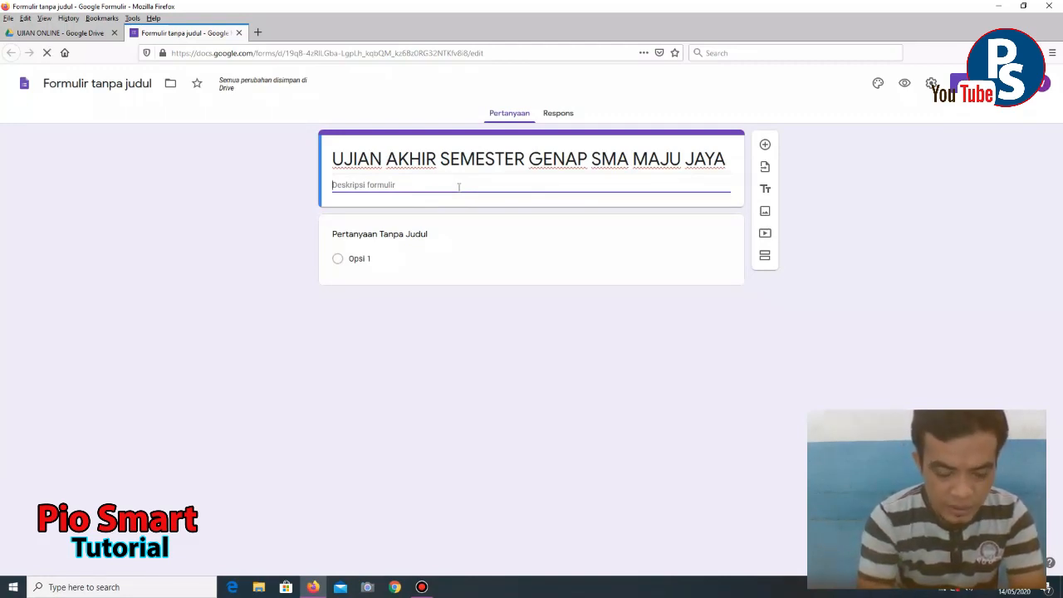
pyautogui.write('T.A          :')
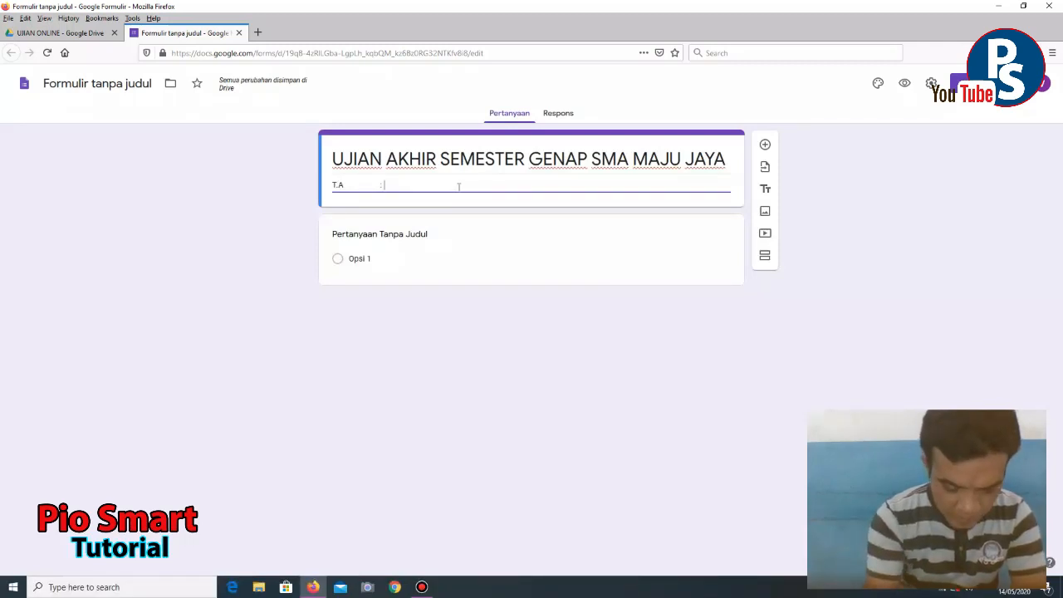
pyautogui.write('20219')
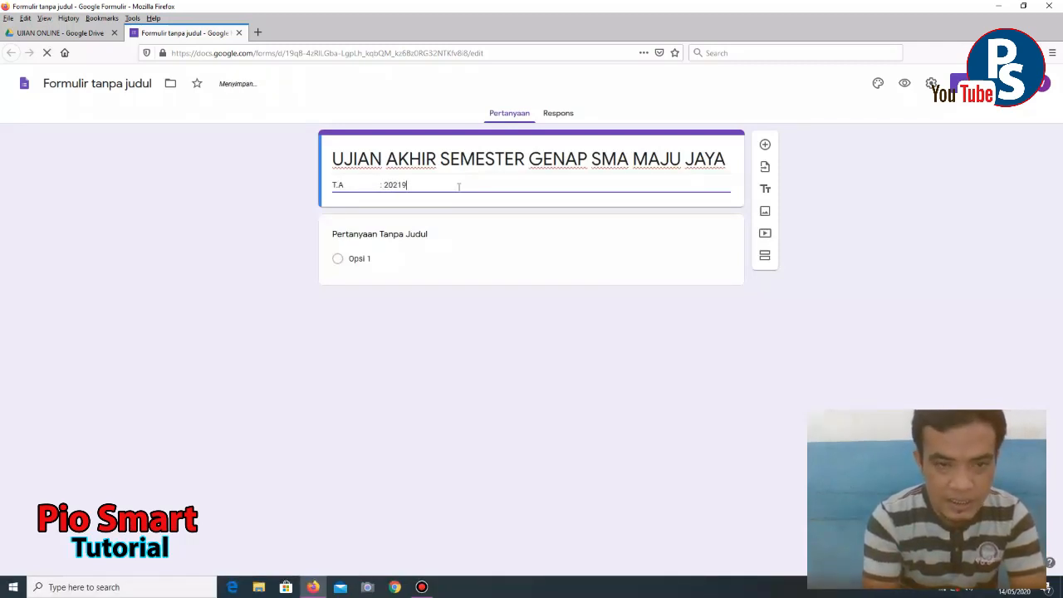
pyautogui.press('BackSpace')
pyautogui.press('BackSpace')
pyautogui.press('BackSpace')
pyautogui.write('19./')
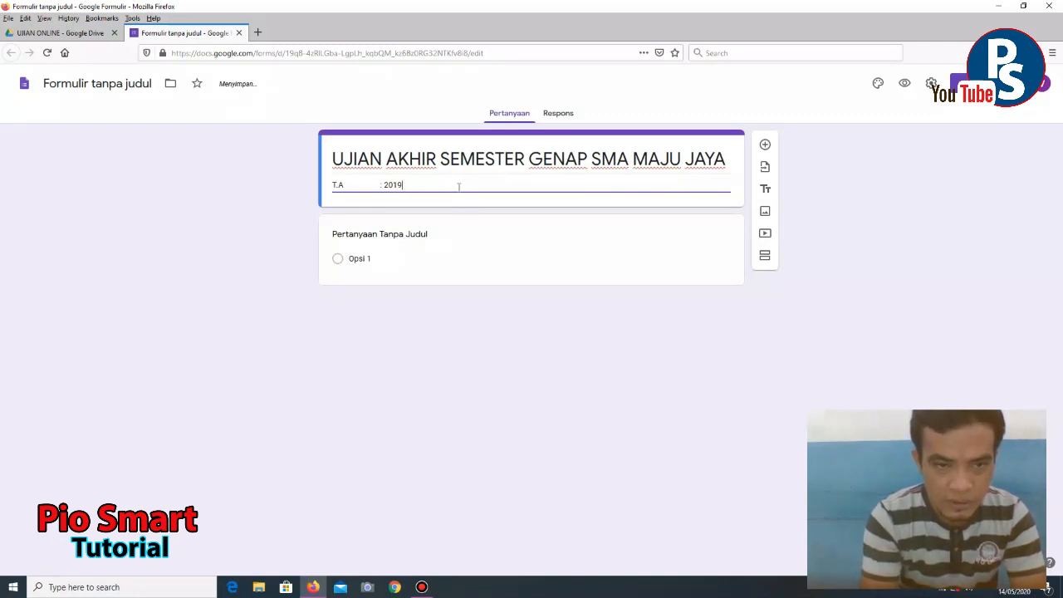
pyautogui.write('2020')
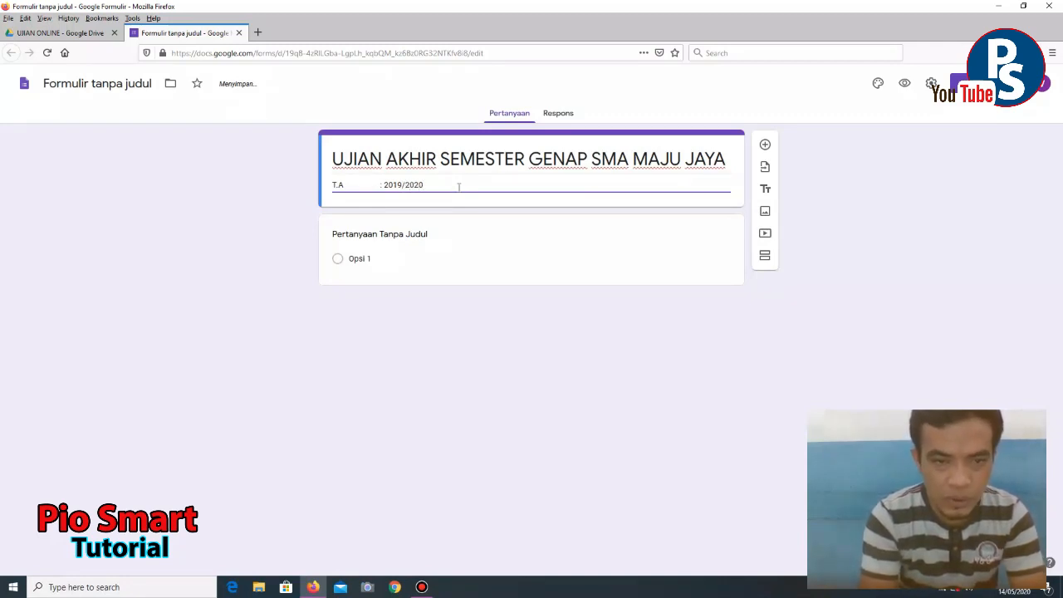
pyautogui.press('Return')
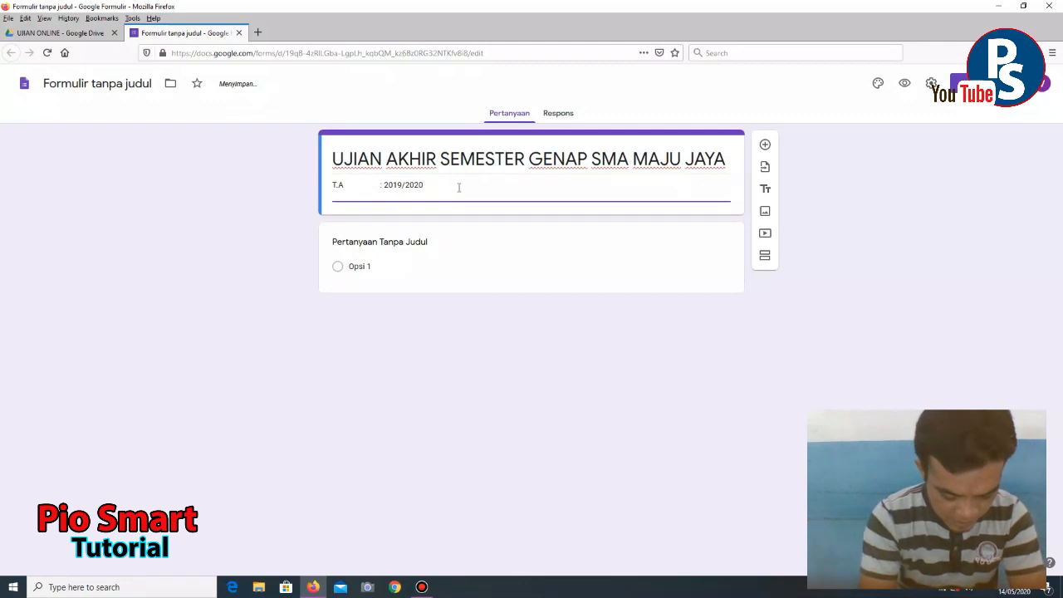
# - Add description lines BIDANG STUDI : MATEMATIKA WAJIB, KELAS : XI MIA-1, HARI/TANGGAL : 5 JUNI 2020
pyautogui.write('BIDANG')
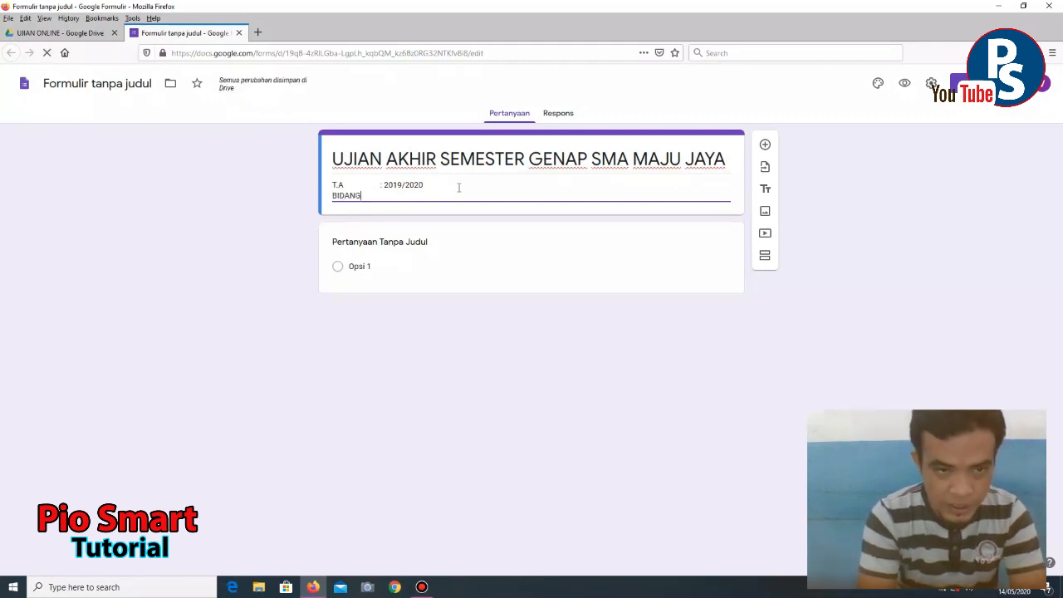
pyautogui.write(' STUDI')
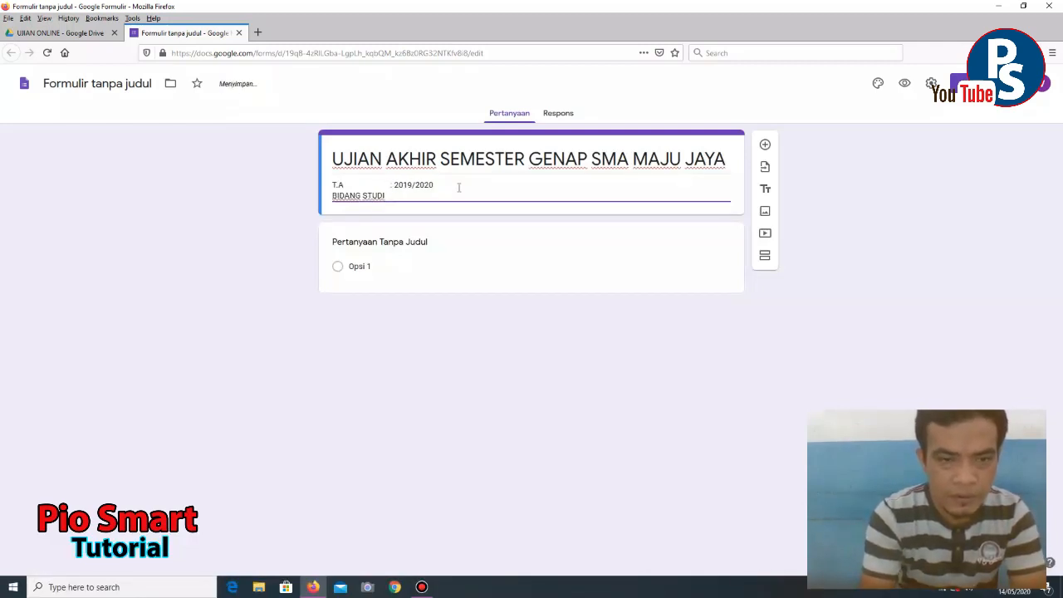
pyautogui.write('MA')
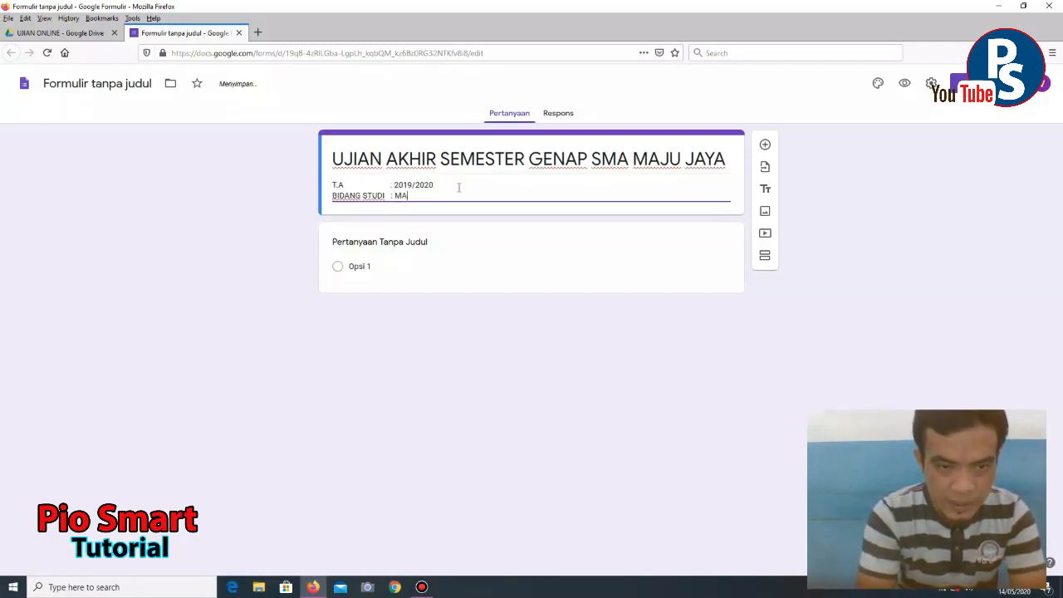
pyautogui.write('TEMATI')
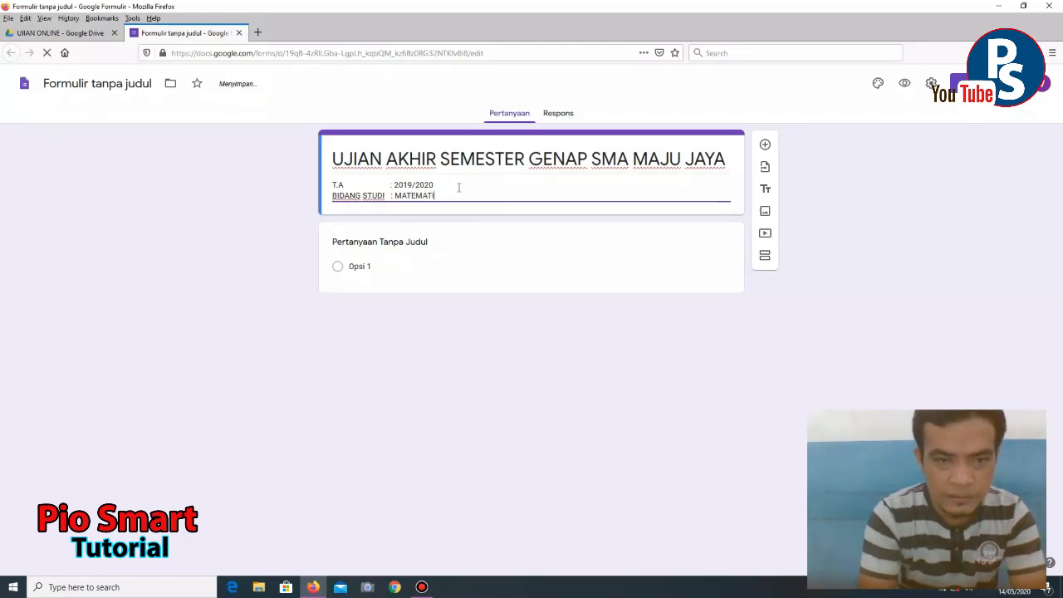
pyautogui.write('KA WAJIB')
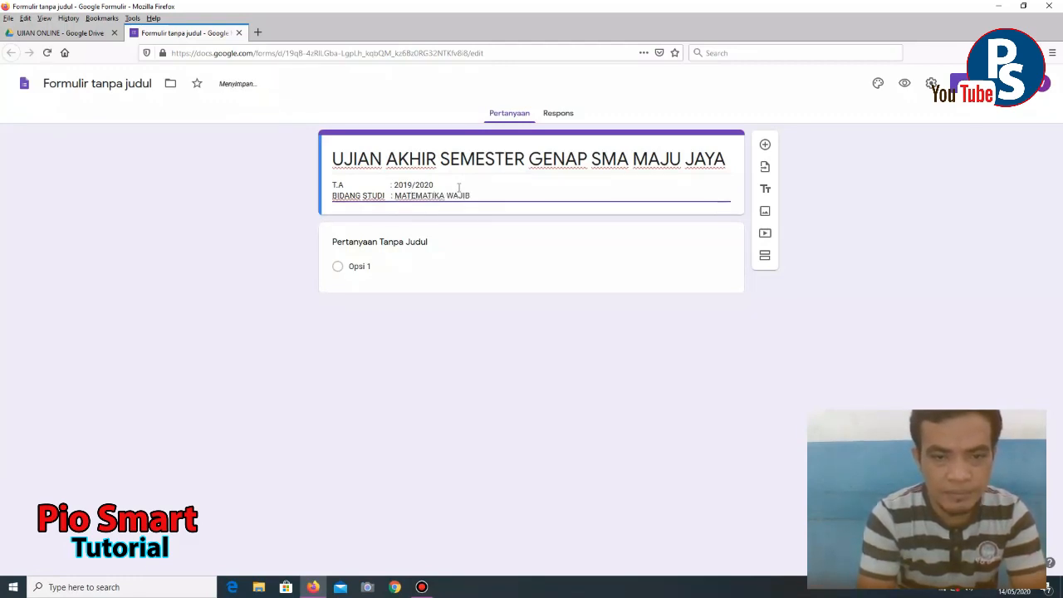
pyautogui.press('Return')
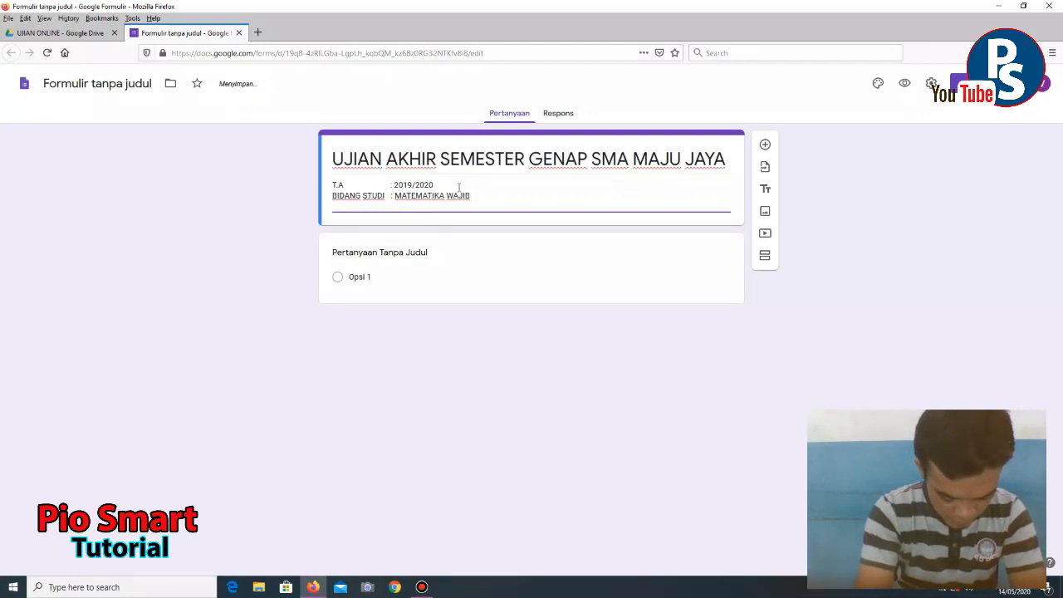
pyautogui.write('KELAS')
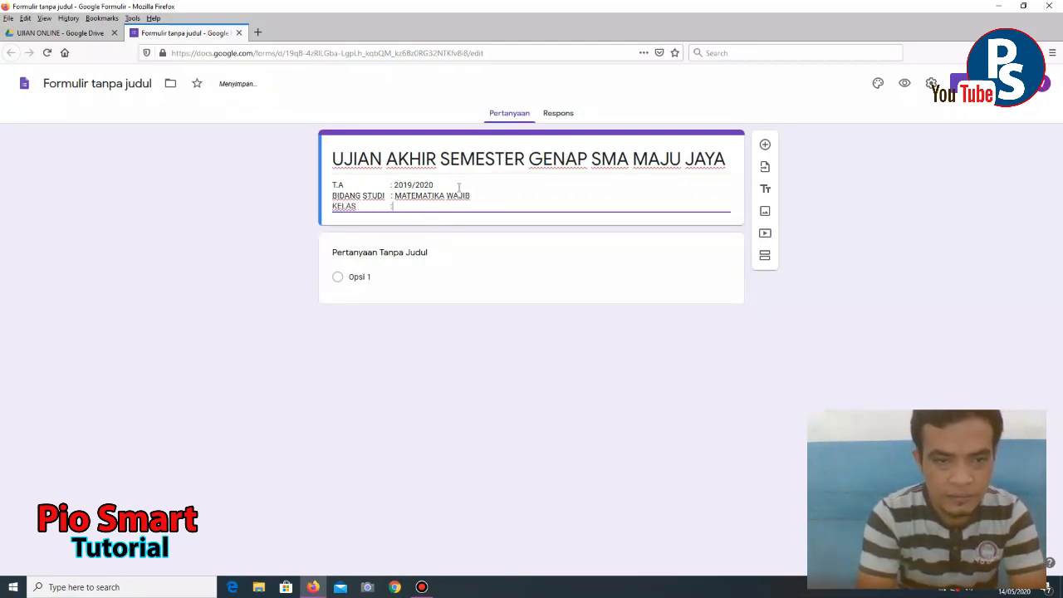
pyautogui.write('\t: XI MI')
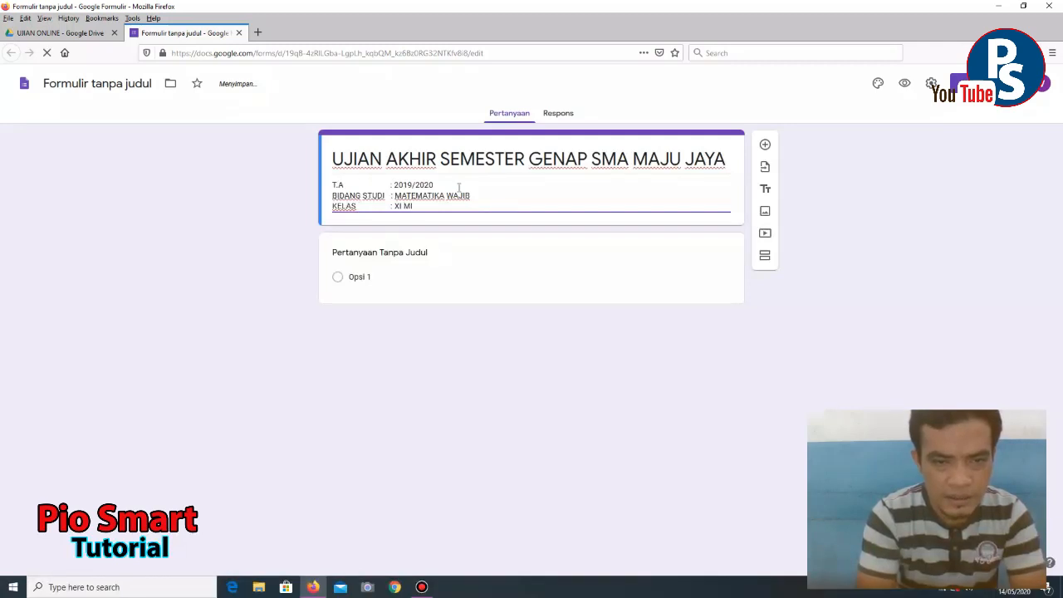
pyautogui.write('A-1')
pyautogui.press('Return')
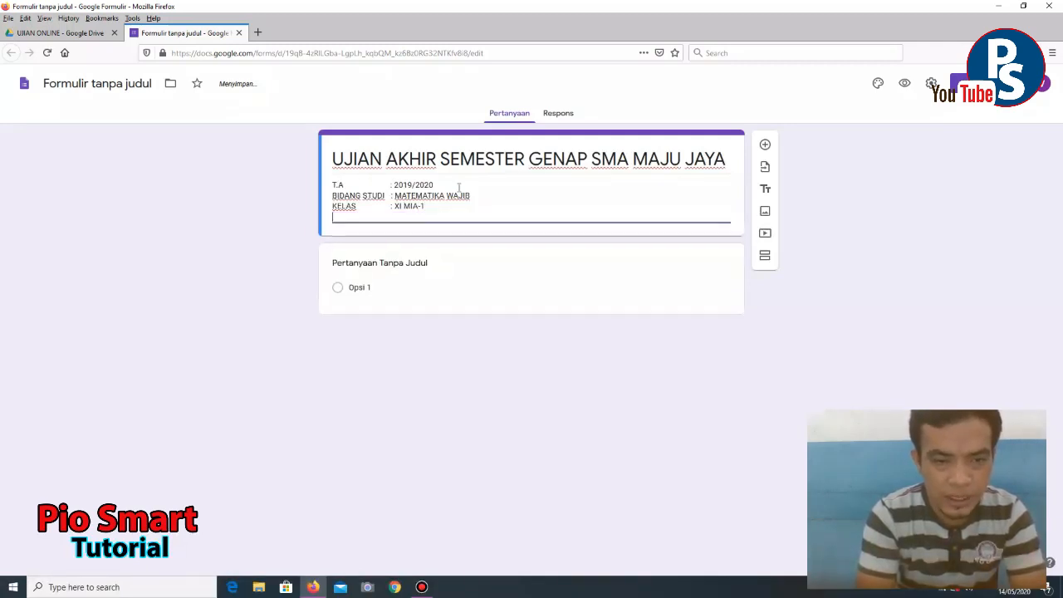
pyautogui.write('HARI')
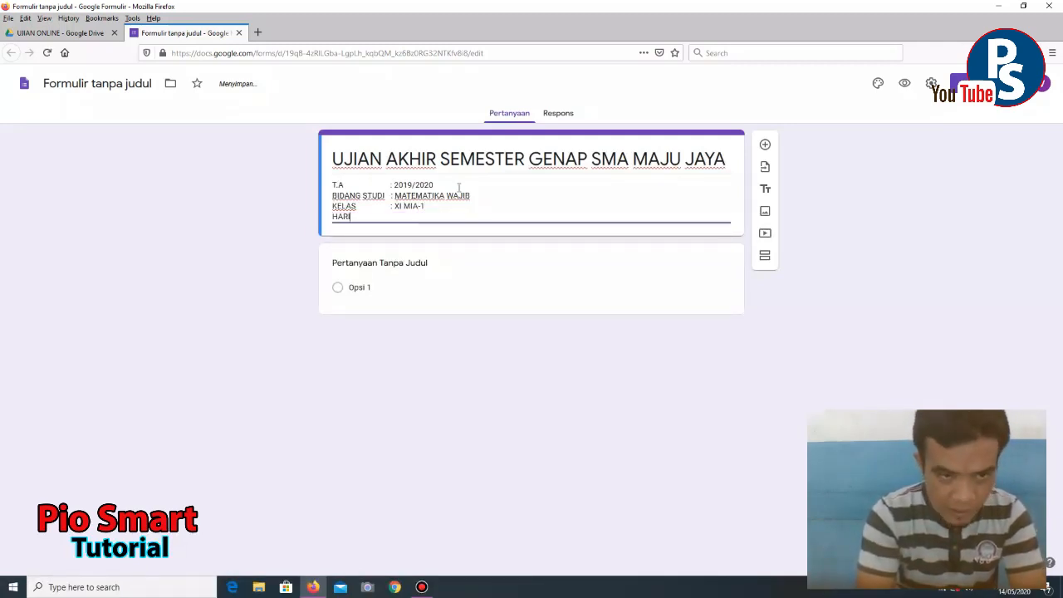
pyautogui.write('/TANGGAL')
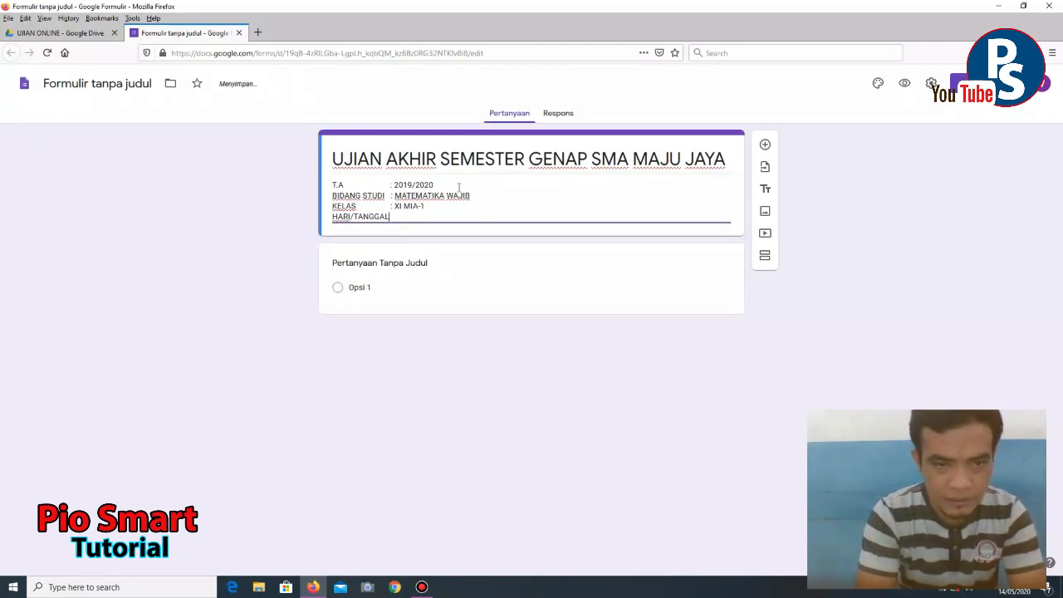
pyautogui.write(' :')
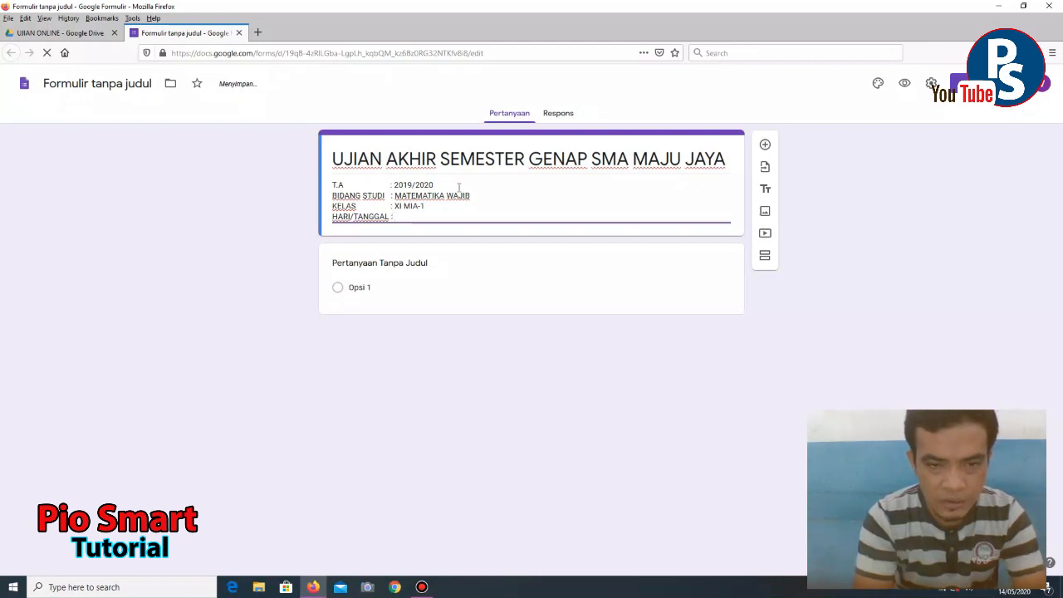
pyautogui.write(' 5')
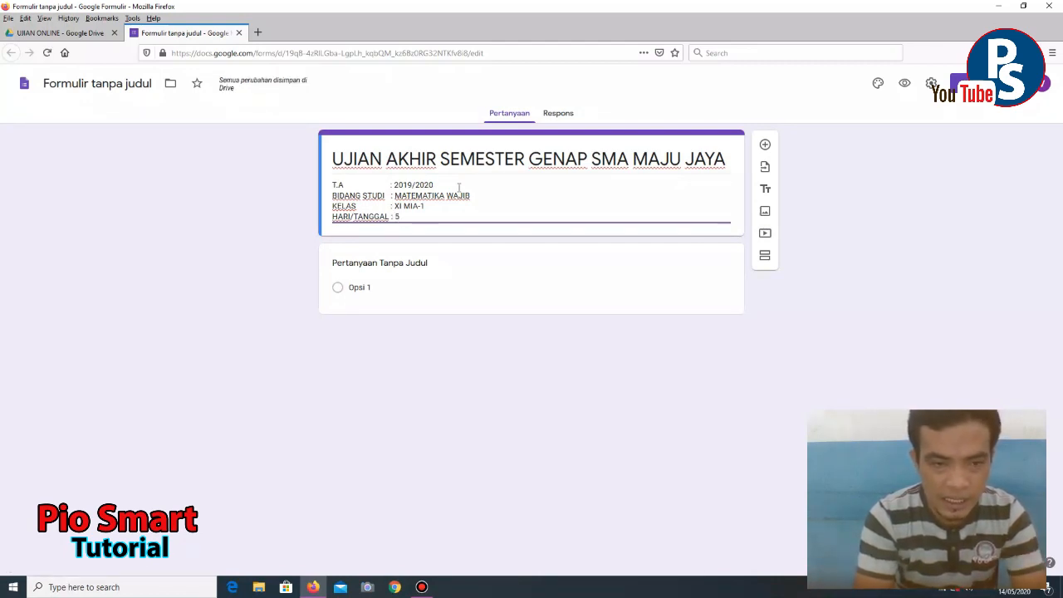
pyautogui.write(' JUNI 2')
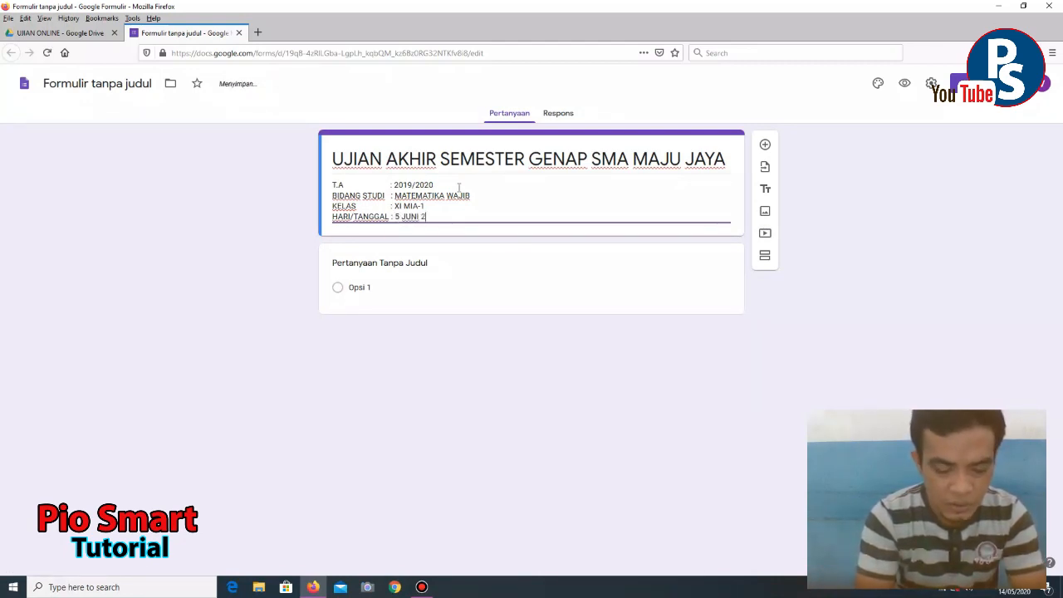
pyautogui.write('020')
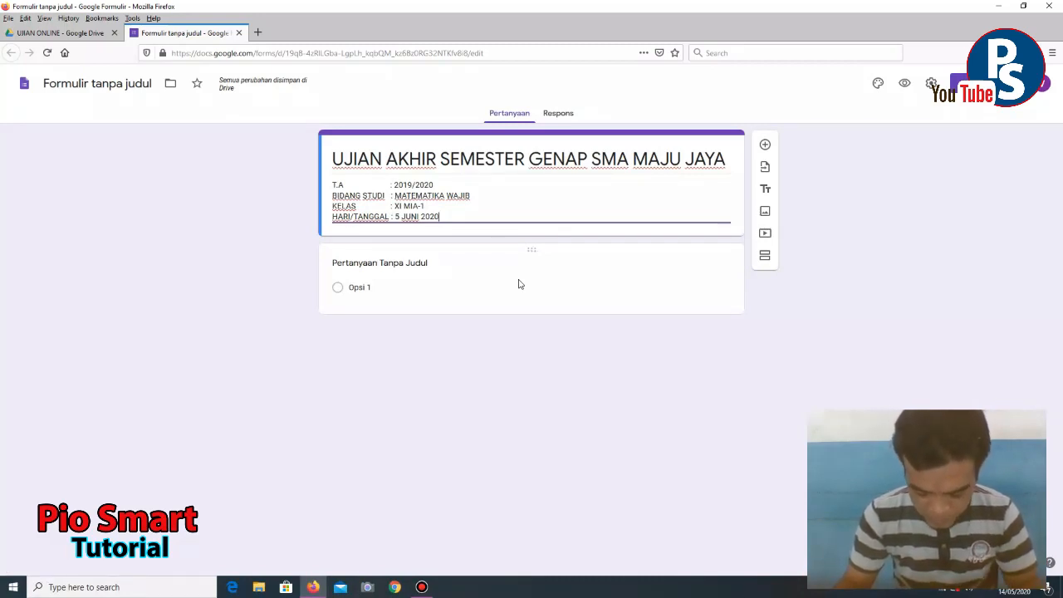
# - Title the first question 'NAMA:' and make it a required short-answer question
pyautogui.click(407, 264)
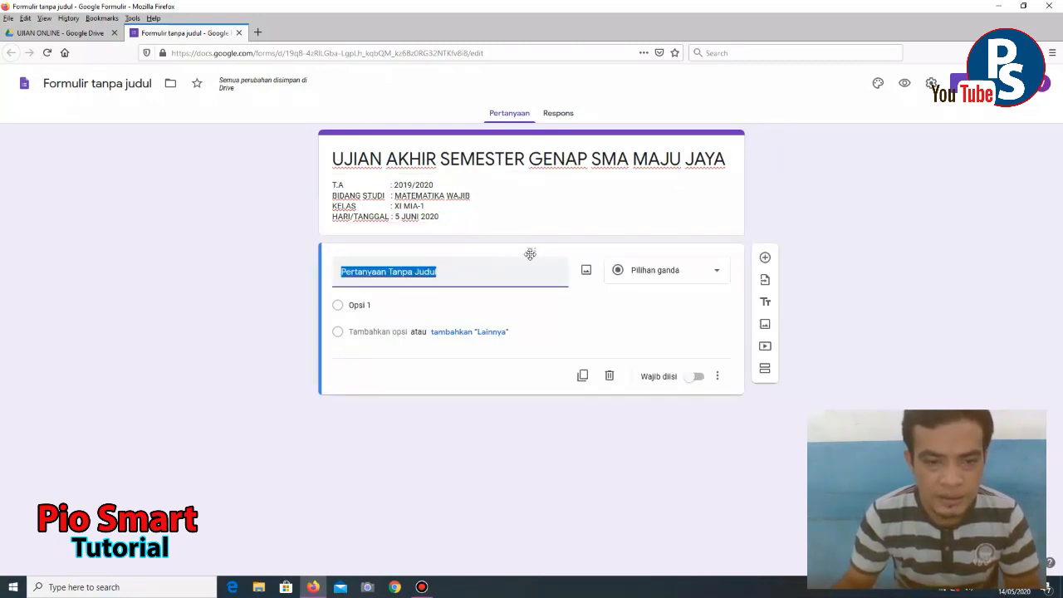
pyautogui.write('NAMA:')
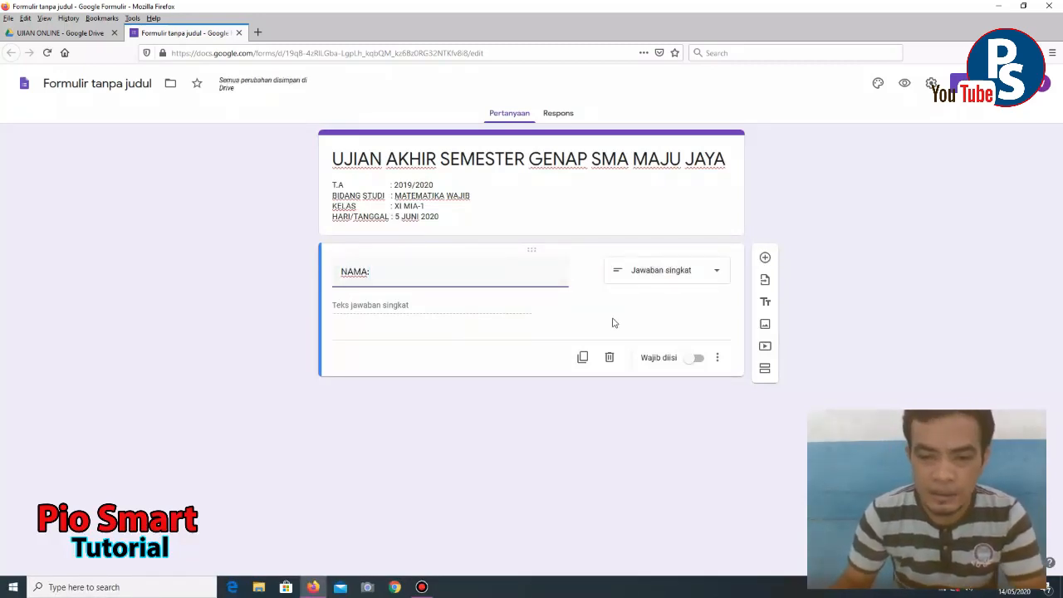
pyautogui.click(718, 276)
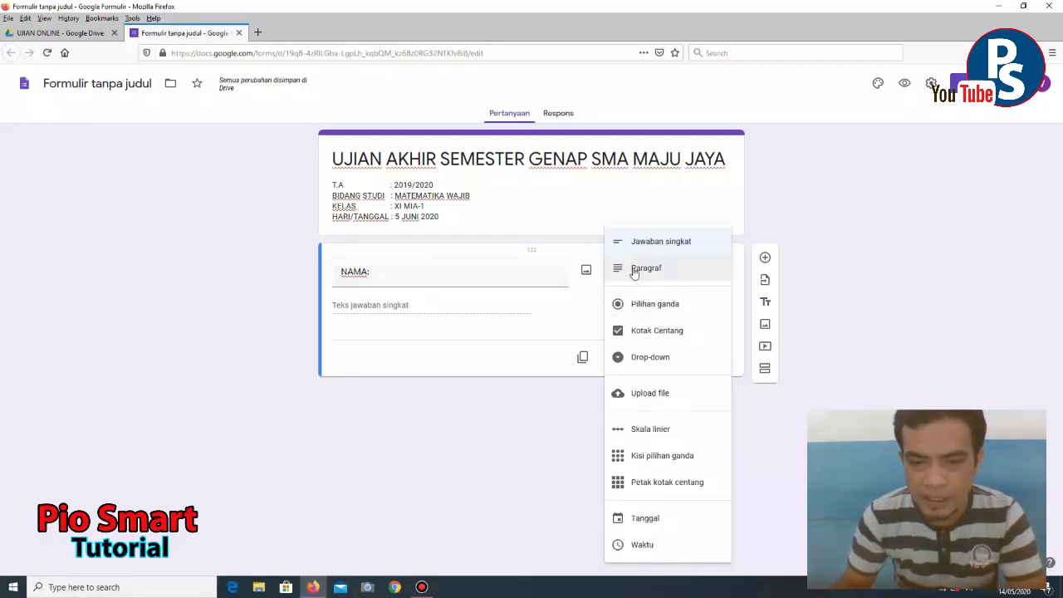
pyautogui.click(670, 247)
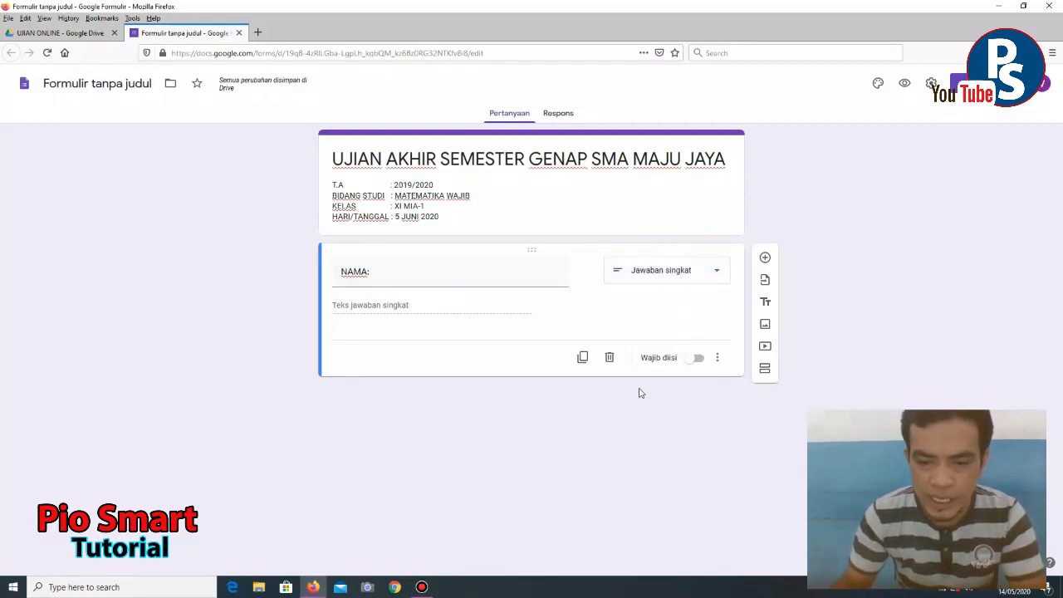
pyautogui.click(696, 359)
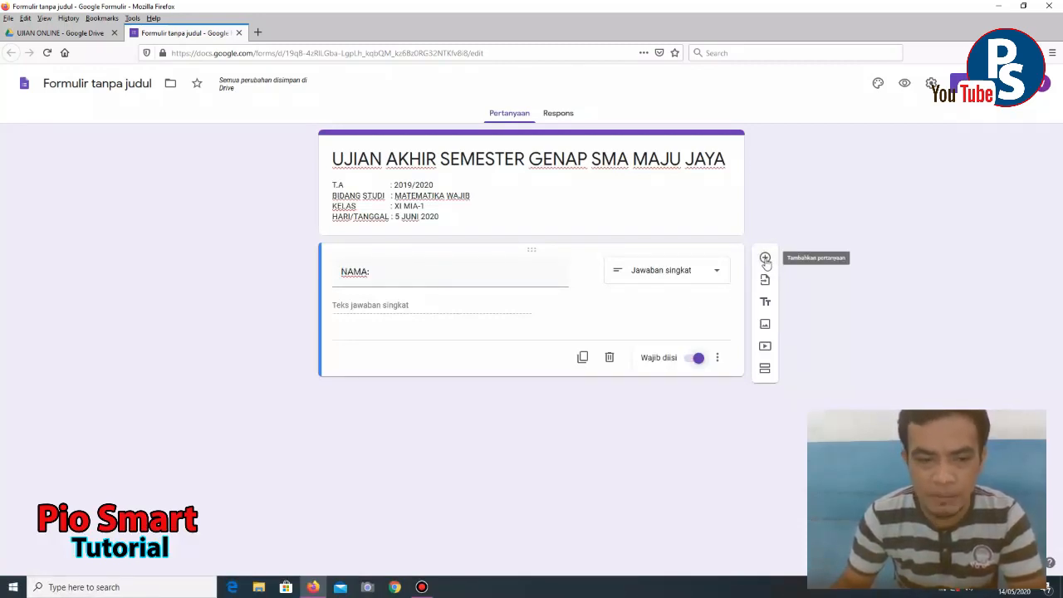
# - Add a required short-answer 'KELAS:' question and insert another blank question below it
pyautogui.click(765, 258)
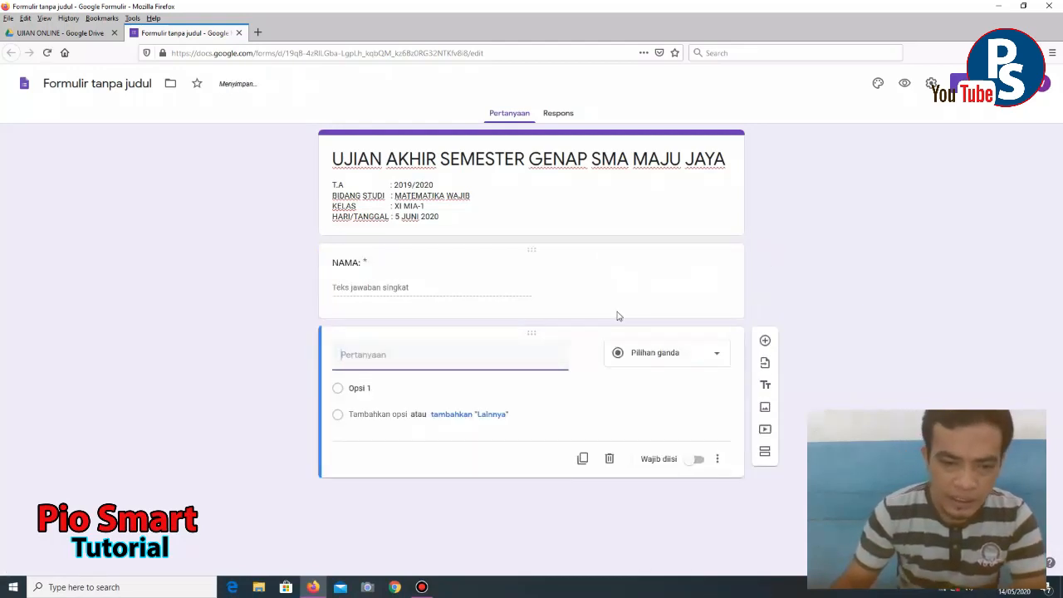
pyautogui.write('KELAS:')
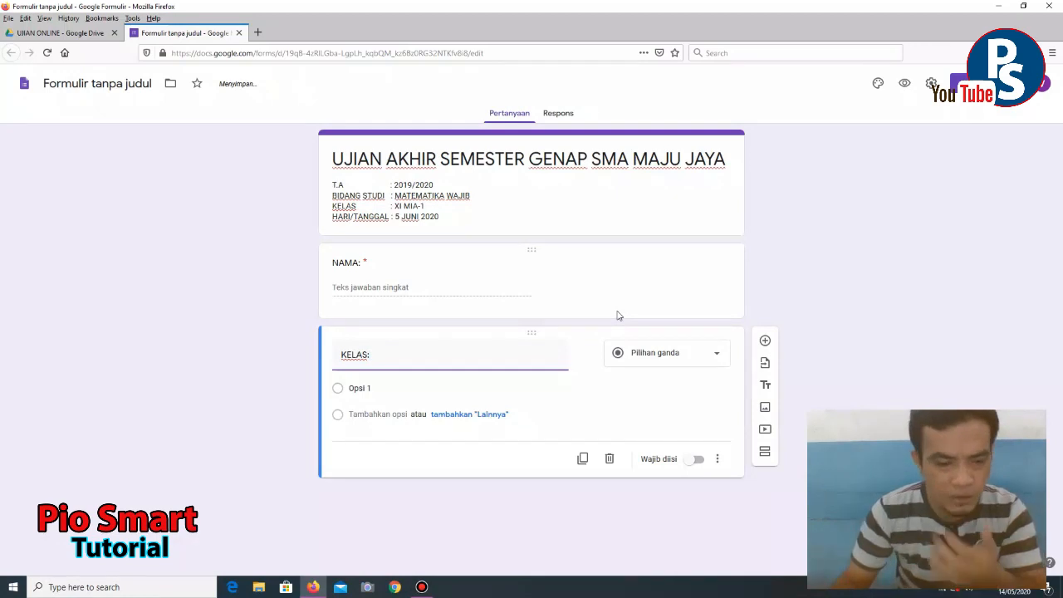
pyautogui.click(719, 357)
pyautogui.click(686, 242)
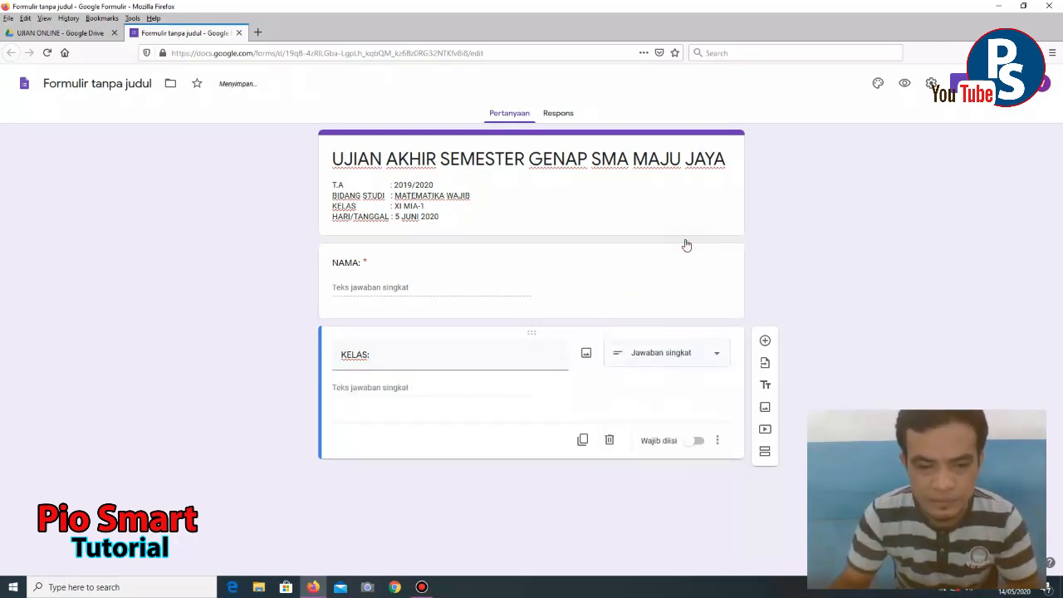
pyautogui.click(697, 443)
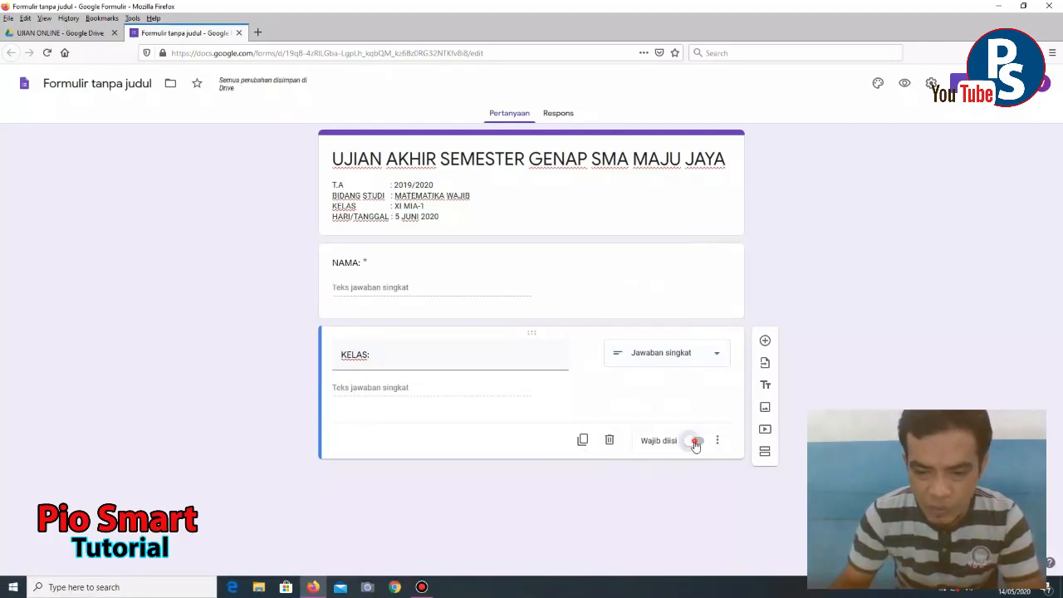
pyautogui.click(766, 343)
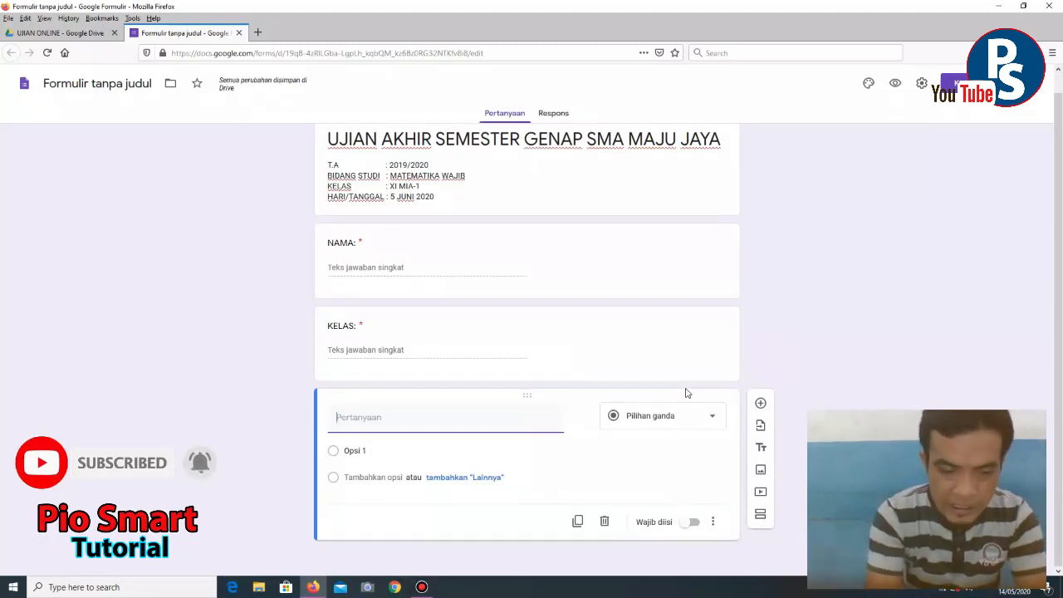
pyautogui.write('TOKE')
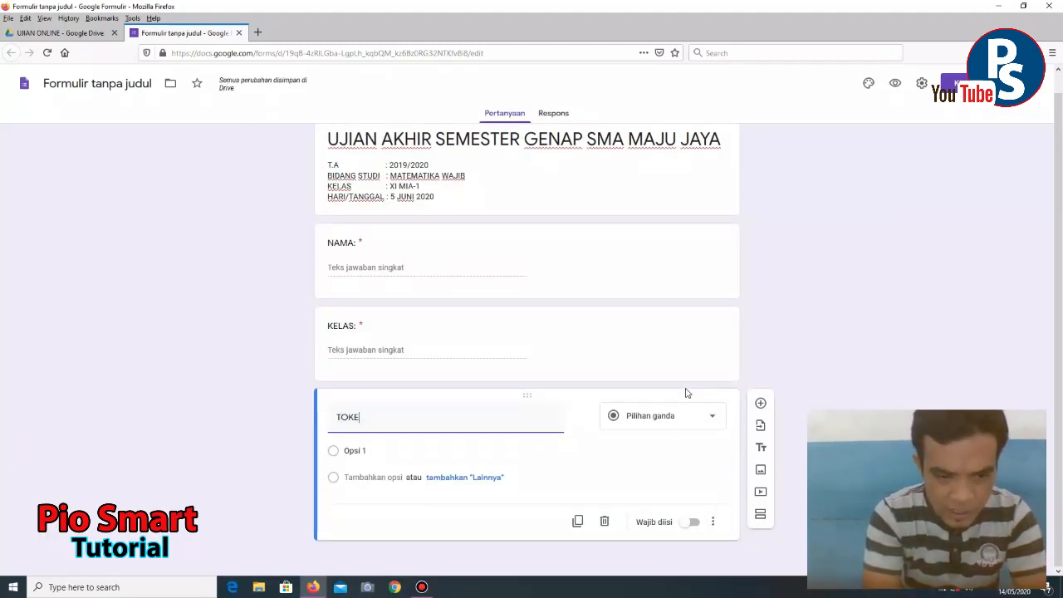
pyautogui.write('N:')
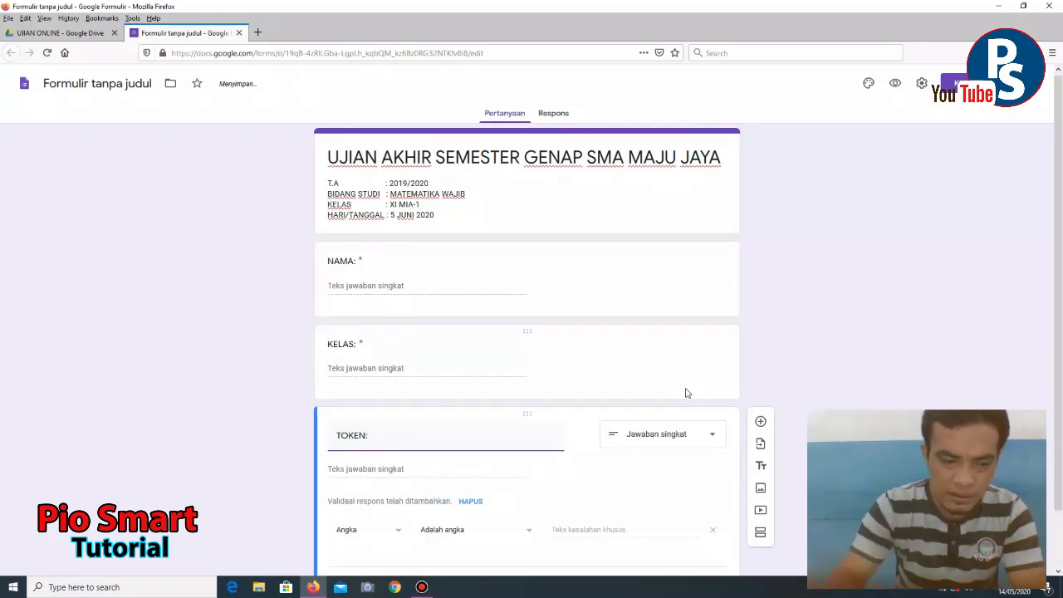
pyautogui.scroll(-1, 654, 466)
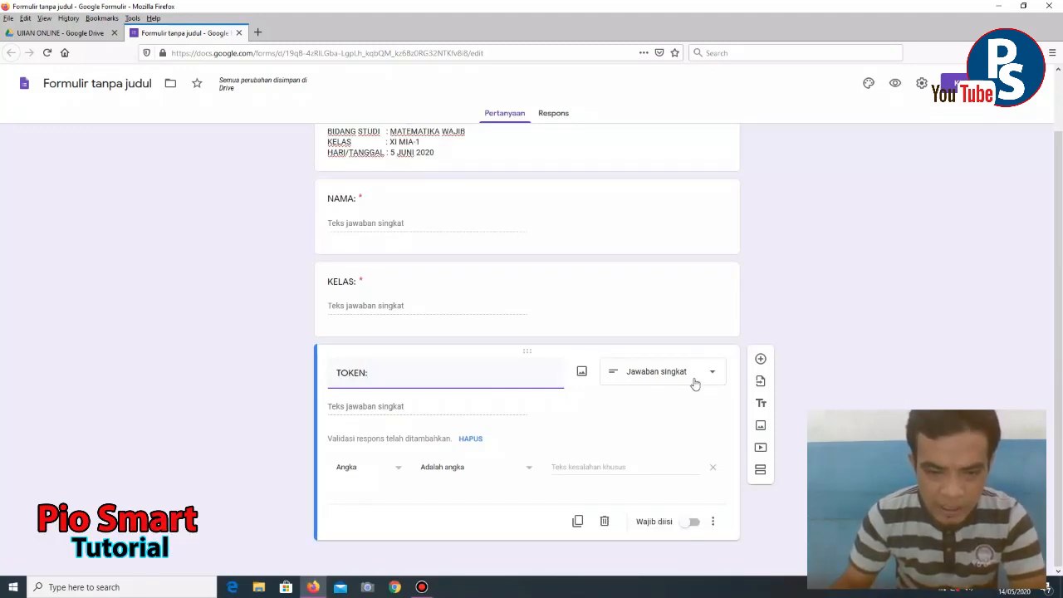
pyautogui.click(400, 471)
pyautogui.click(369, 500)
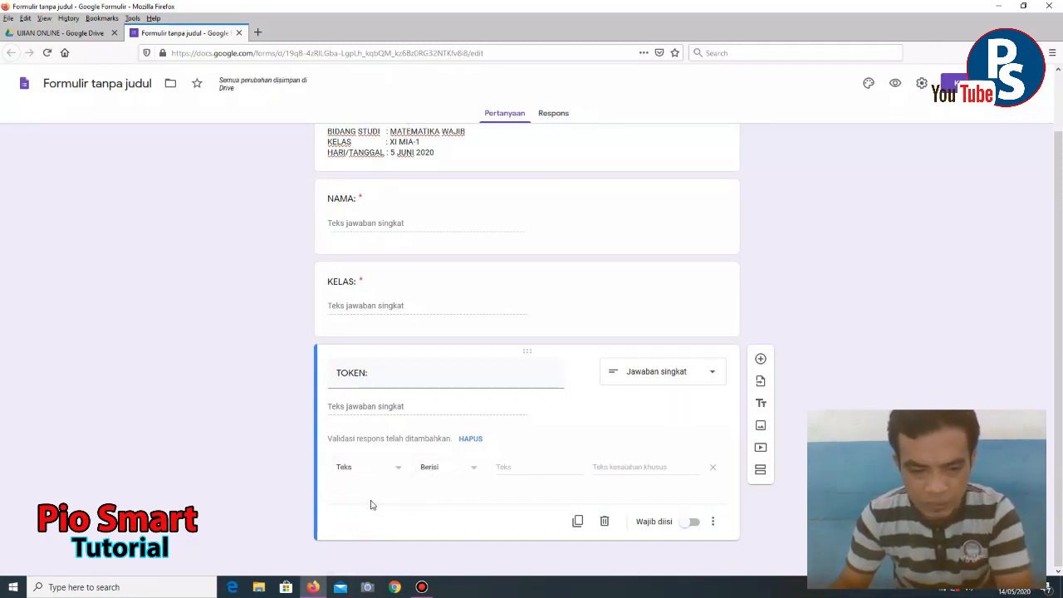
pyautogui.click(513, 467)
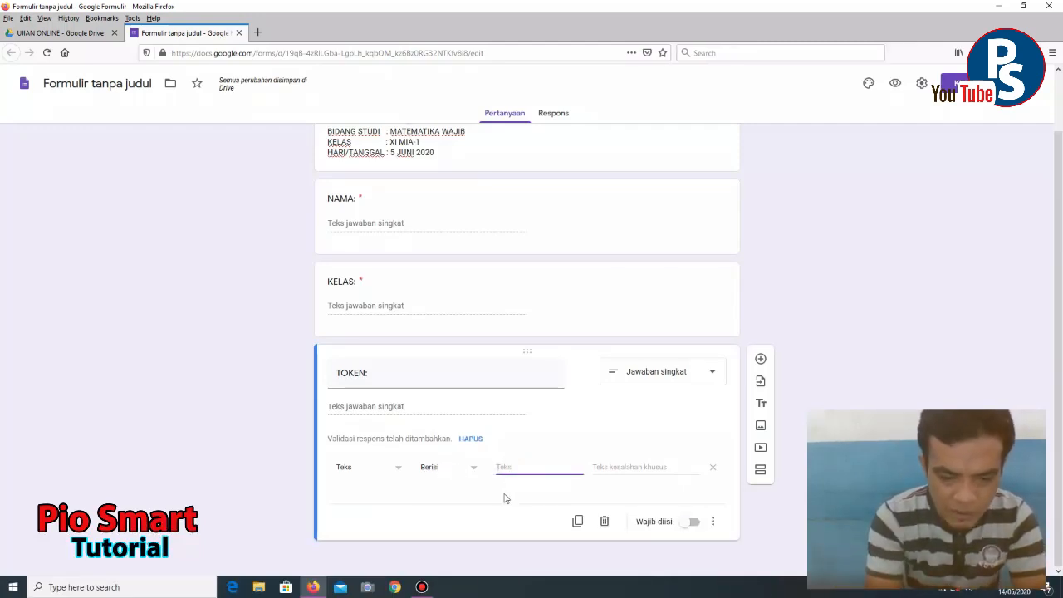
pyautogui.write('UJIAN')
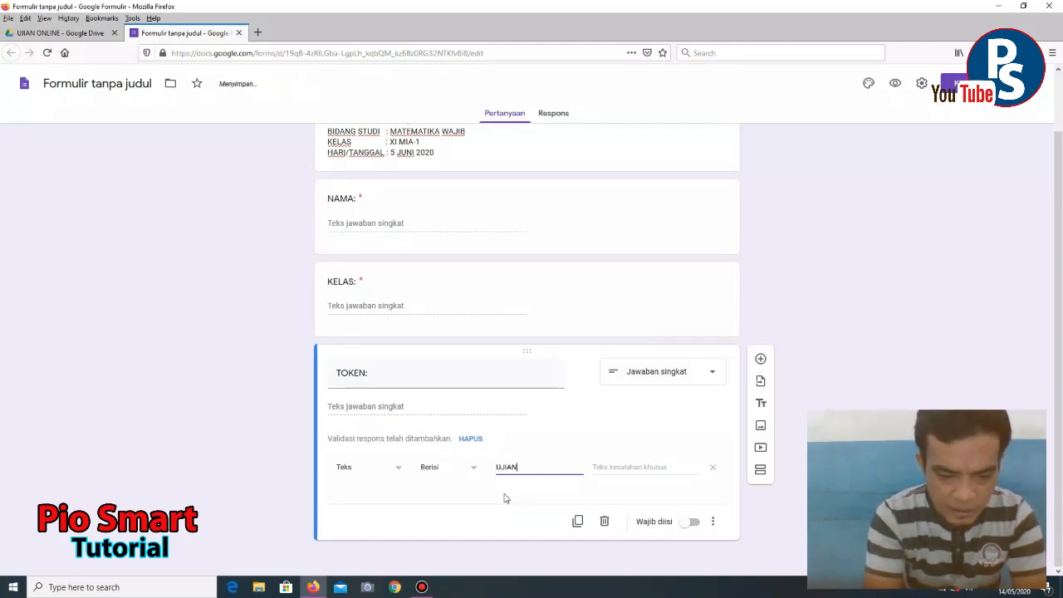
pyautogui.write('123')
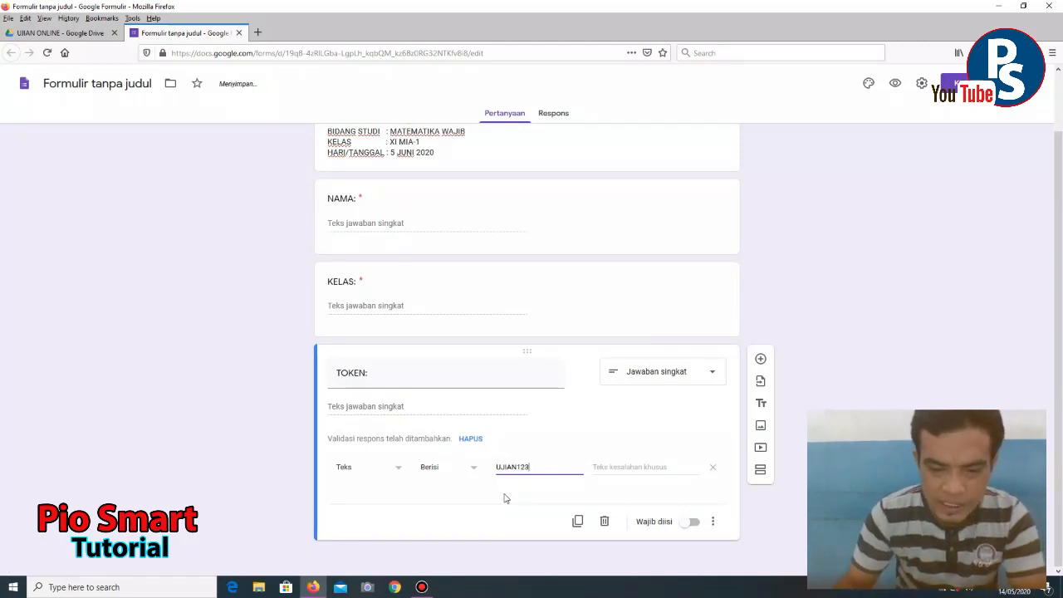
pyautogui.click(640, 469)
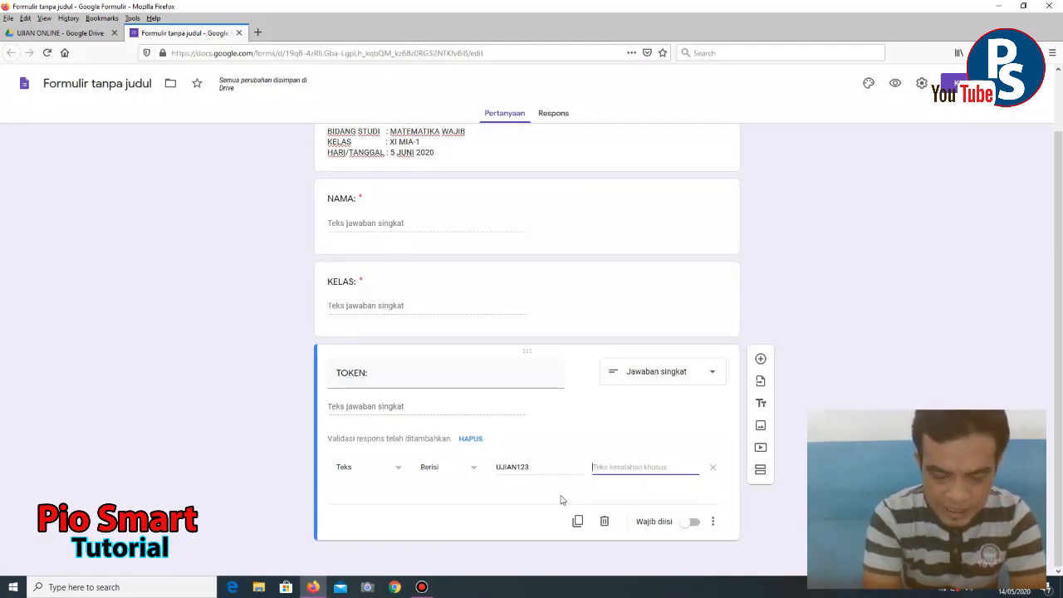
# - Set the TOKEN error message to 'MAAF TOKEN ANDA SALAH.' and make the question required
pyautogui.write('MAAF T')
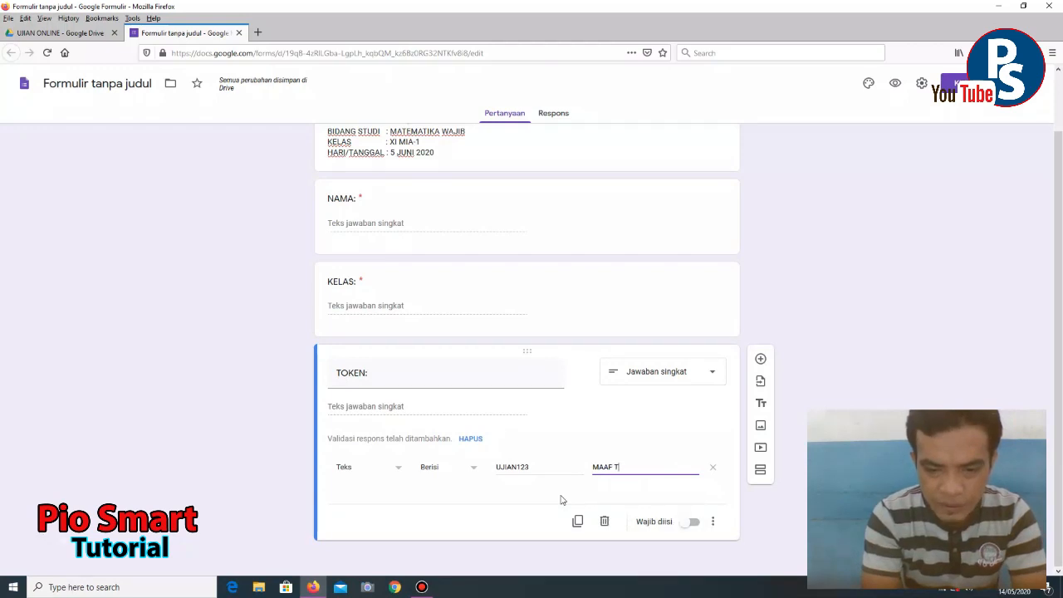
pyautogui.write('OKEN ANDA')
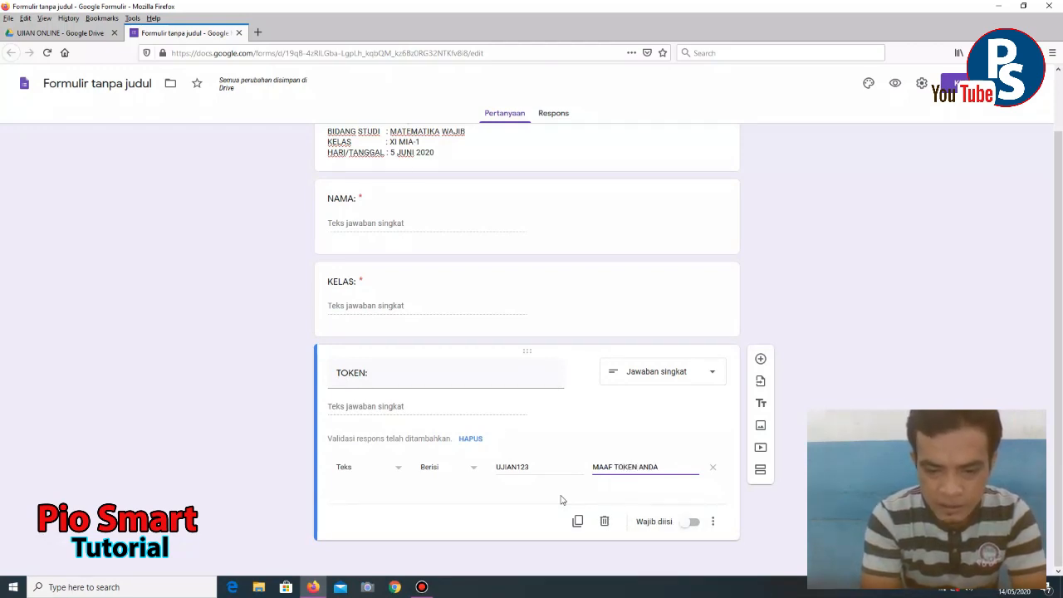
pyautogui.write(' SALA,')
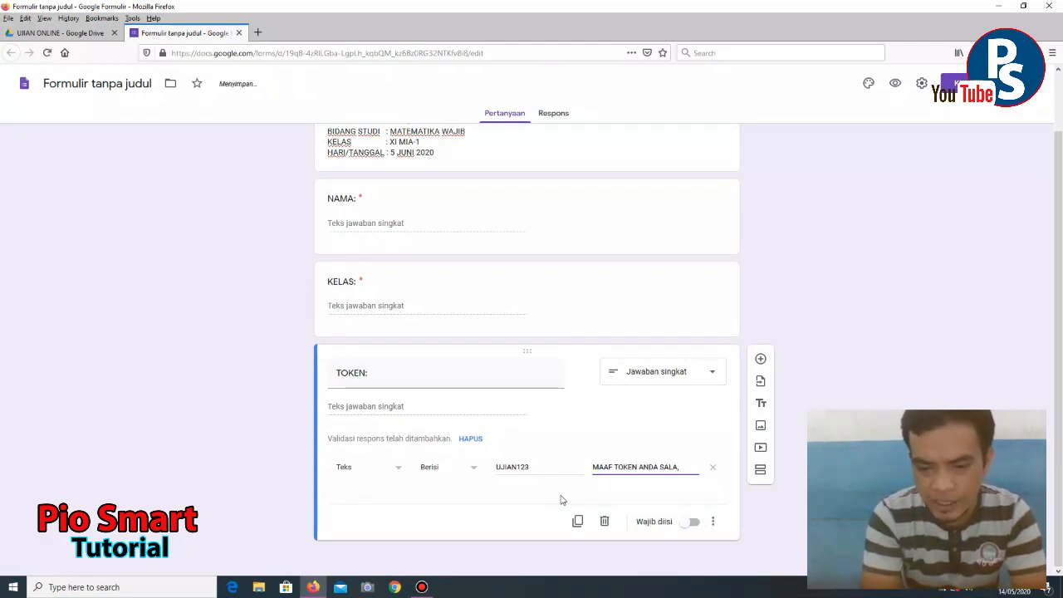
pyautogui.write('SILAHKAN')
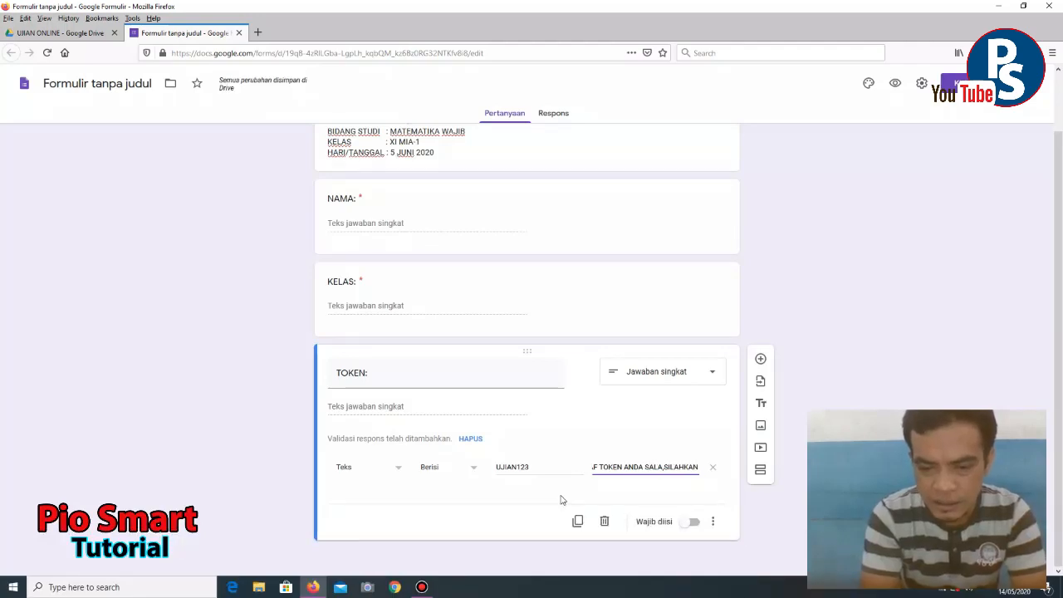
pyautogui.write(' K')
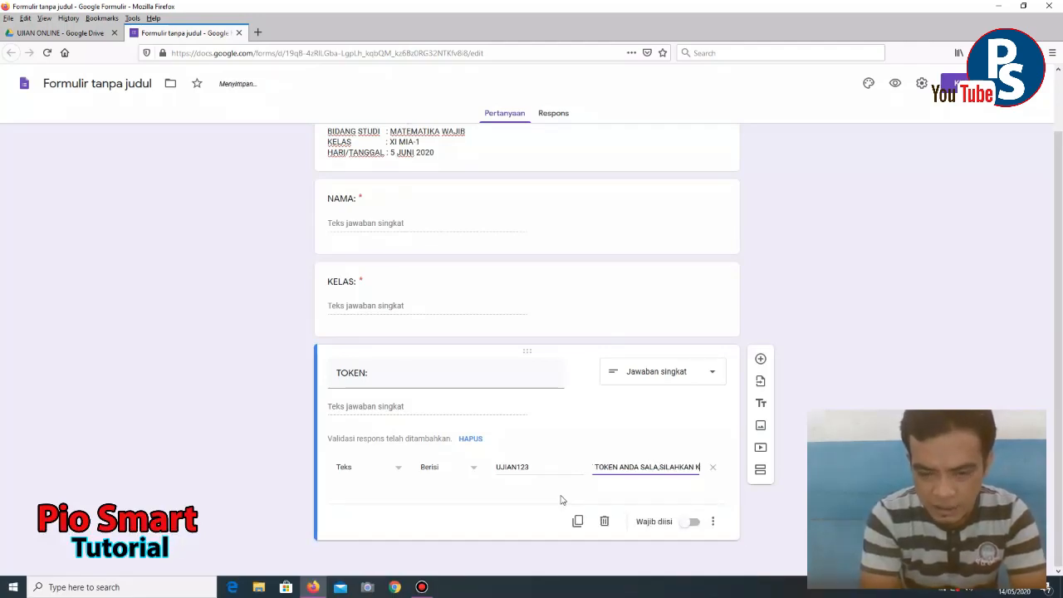
pyautogui.write('T')
pyautogui.write('TIKKAN')
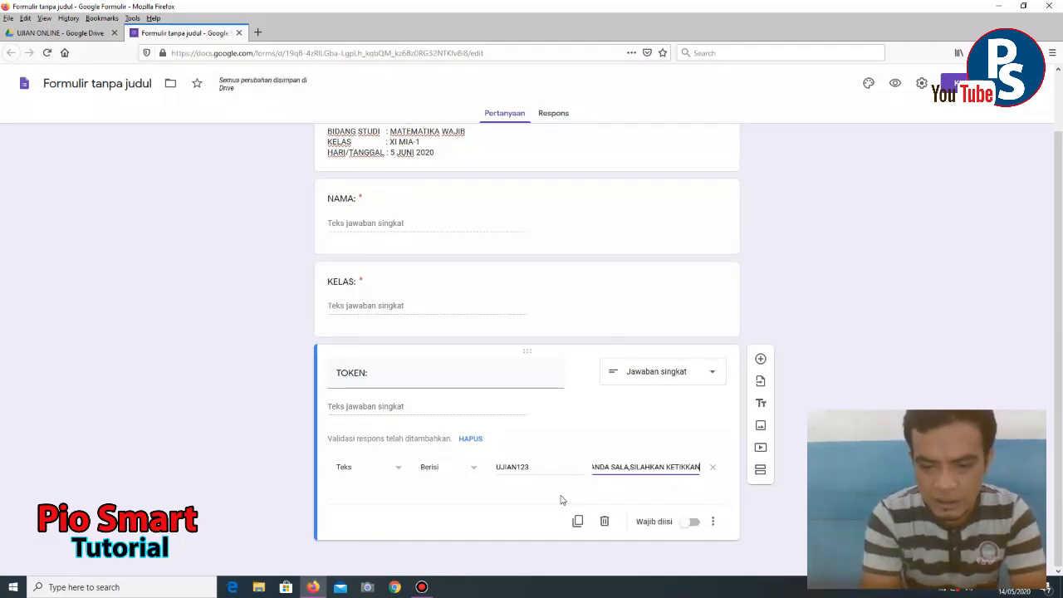
pyautogui.write(' YANG')
pyautogui.press('BackSpace')
pyautogui.press('BackSpace')
pyautogui.press('BackSpace')
pyautogui.press('BackSpace')
pyautogui.press('BackSpace')
pyautogui.press('BackSpace')
pyautogui.press('BackSpace')
pyautogui.press('BackSpace')
pyautogui.press('BackSpace')
pyautogui.press('BackSpace')
pyautogui.press('BackSpace')
pyautogui.press('BackSpace')
pyautogui.press('BackSpace')
pyautogui.press('BackSpace')
pyautogui.press('BackSpace')
pyautogui.press('BackSpace')
pyautogui.press('BackSpace')
pyautogui.press('BackSpace')
pyautogui.press('BackSpace')
pyautogui.press('BackSpace')
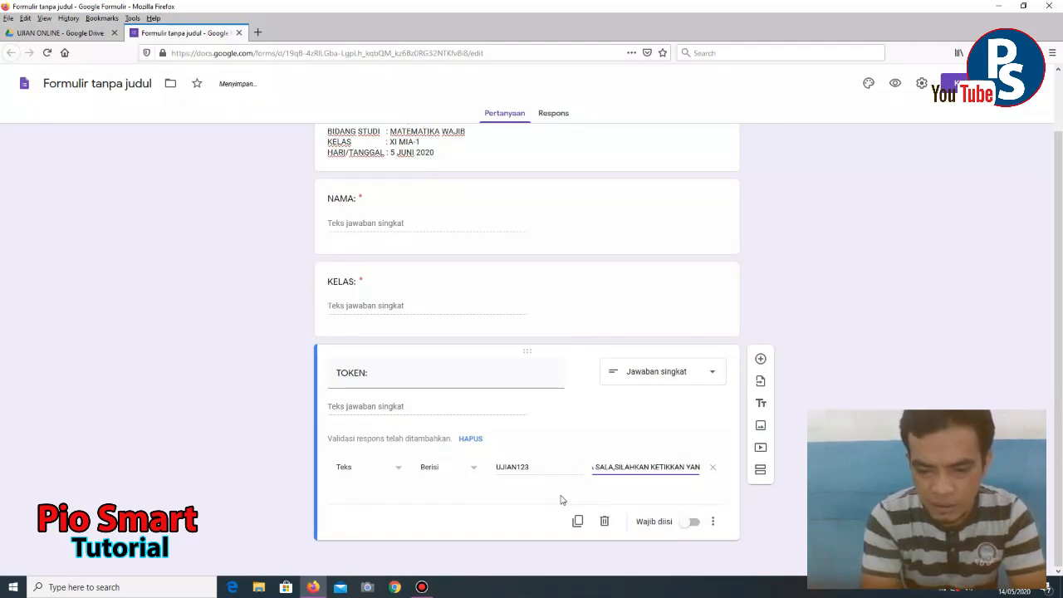
pyautogui.press('BackSpace')
pyautogui.press('BackSpace')
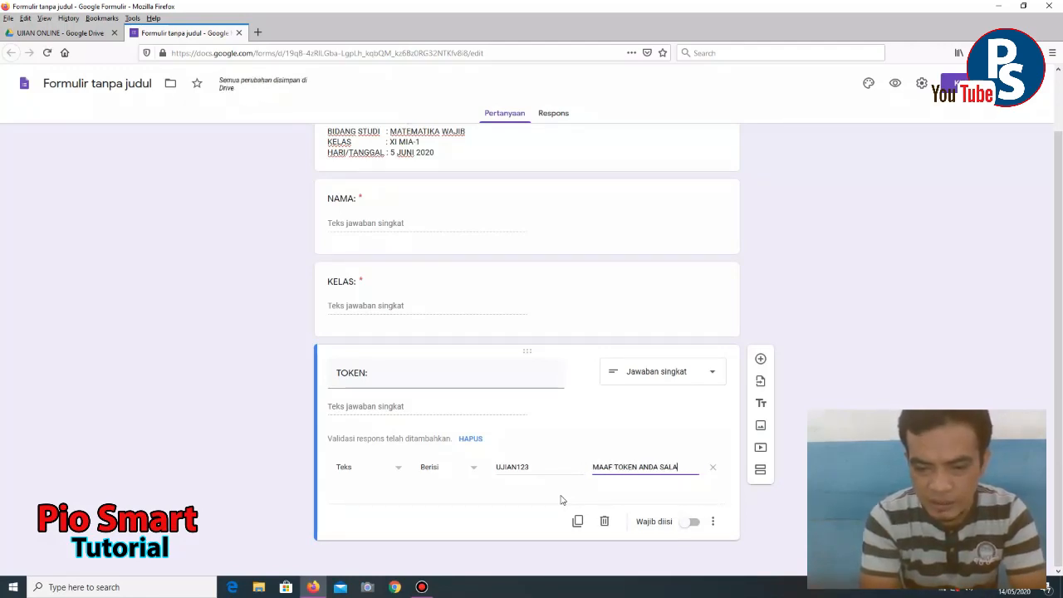
pyautogui.write('H.')
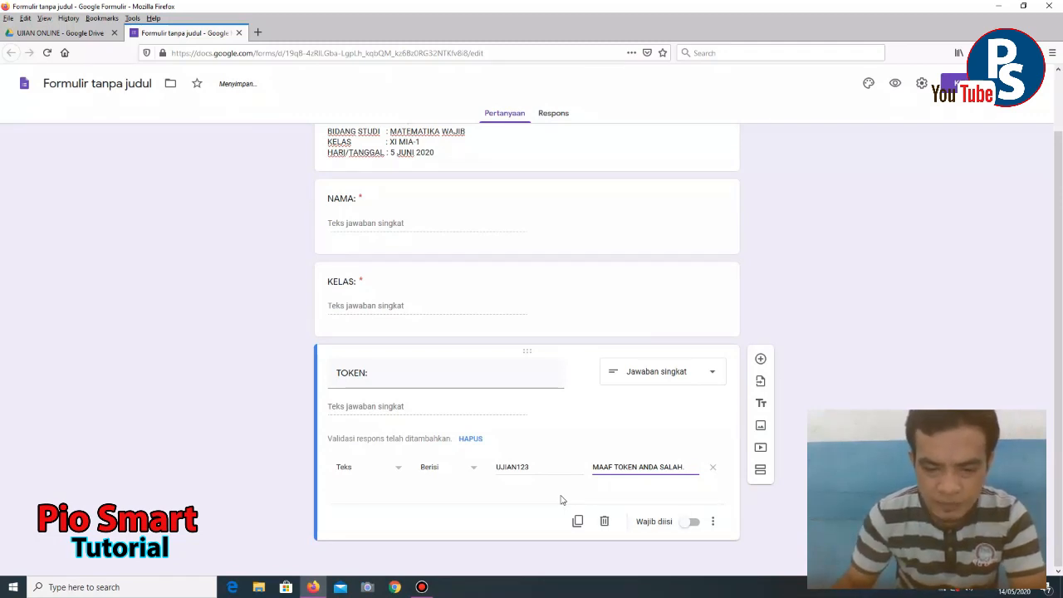
pyautogui.click(689, 523)
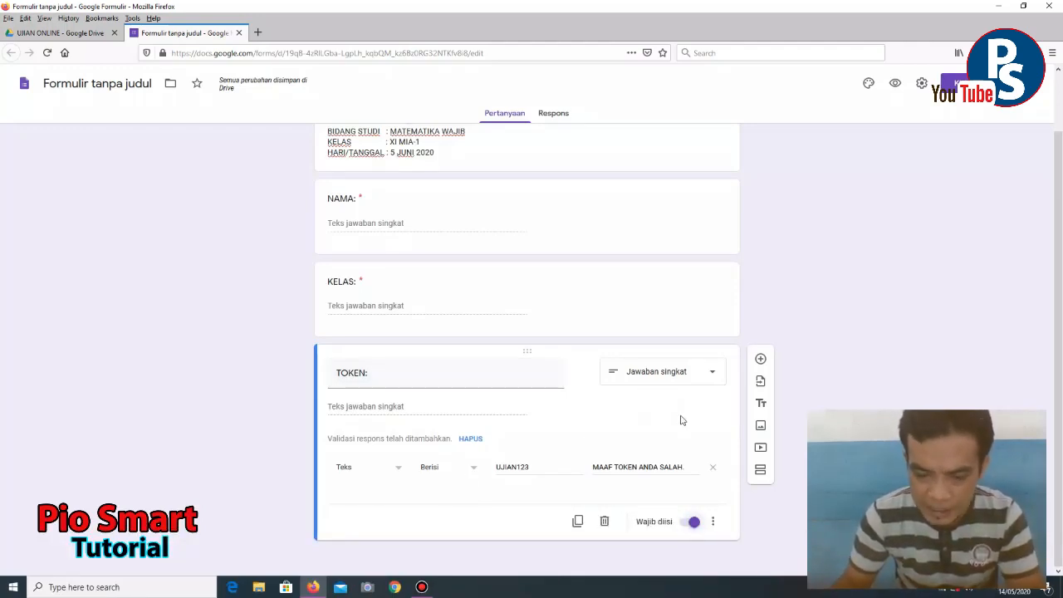
# - Add a new section after the TOKEN question titled 'SOAL MATEMATIKA WAJIB'
pyautogui.click(760, 473)
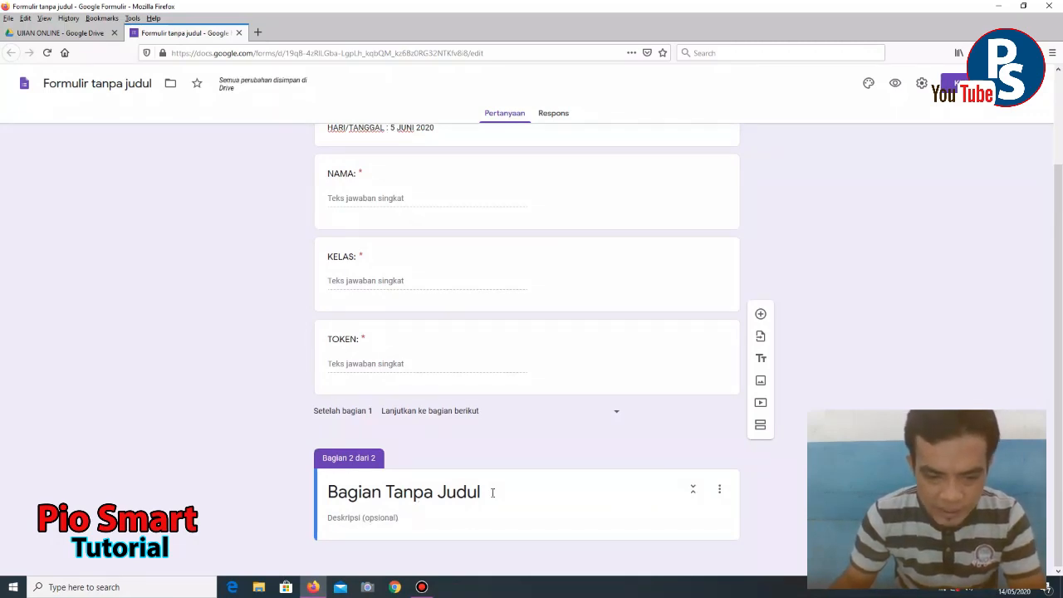
pyautogui.click(454, 490)
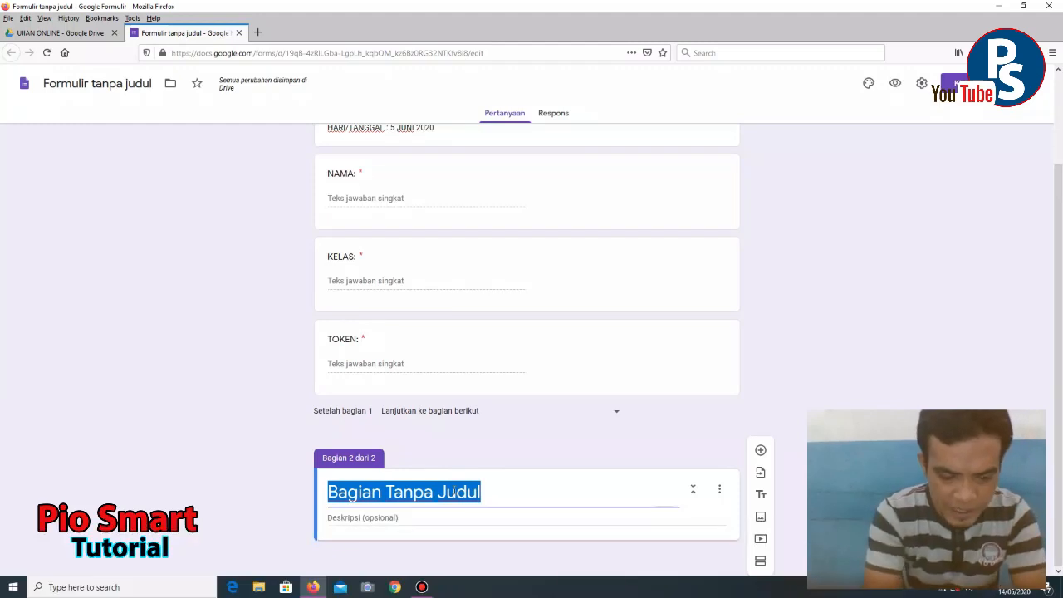
pyautogui.write('SOAL MATETI')
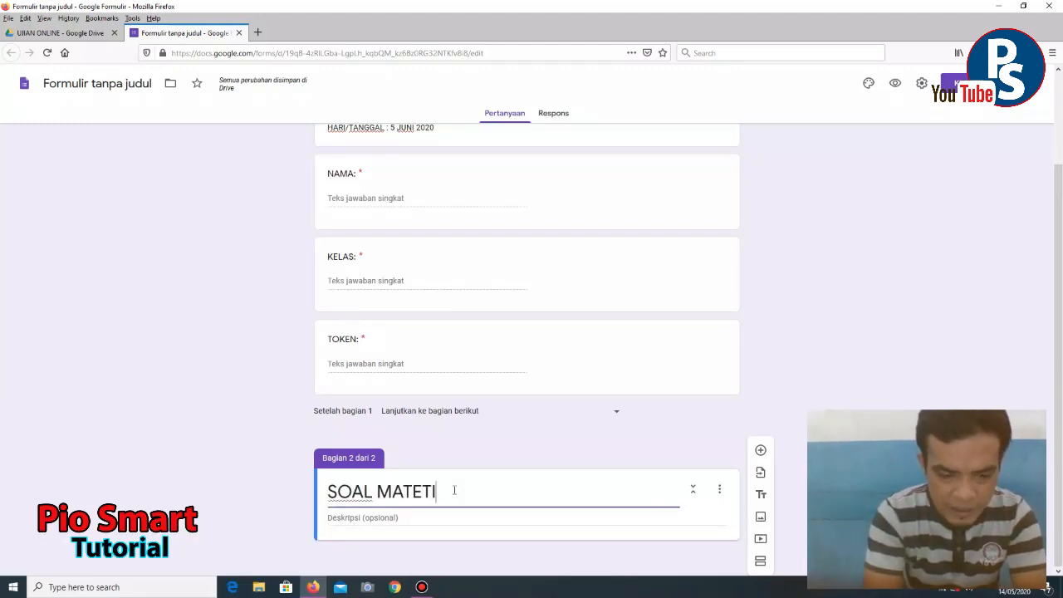
pyautogui.press('BackSpace')
pyautogui.press('BackSpace')
pyautogui.write('MA')
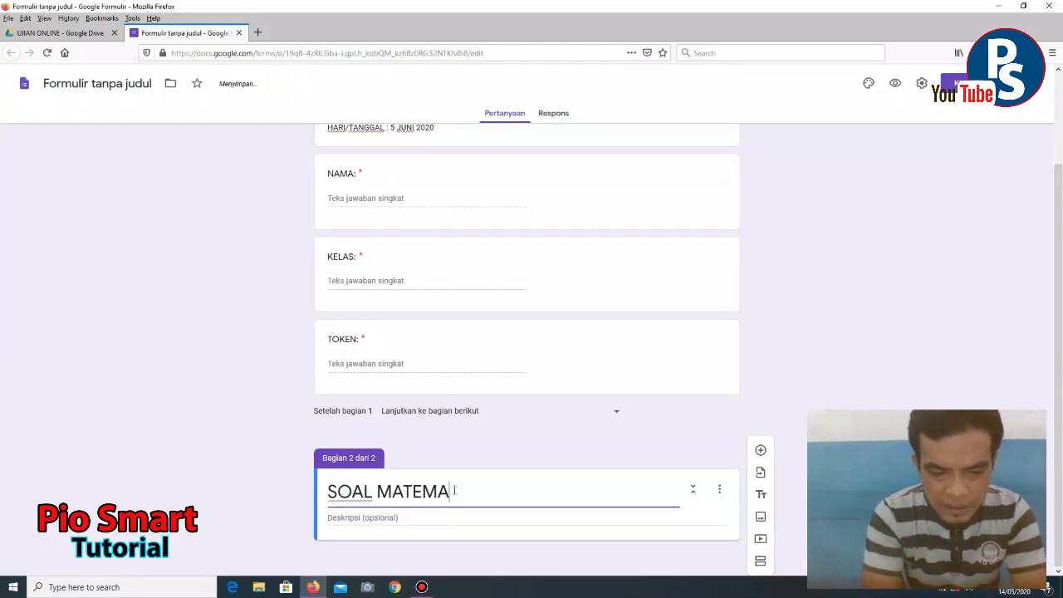
pyautogui.write('TIKA WAJIB')
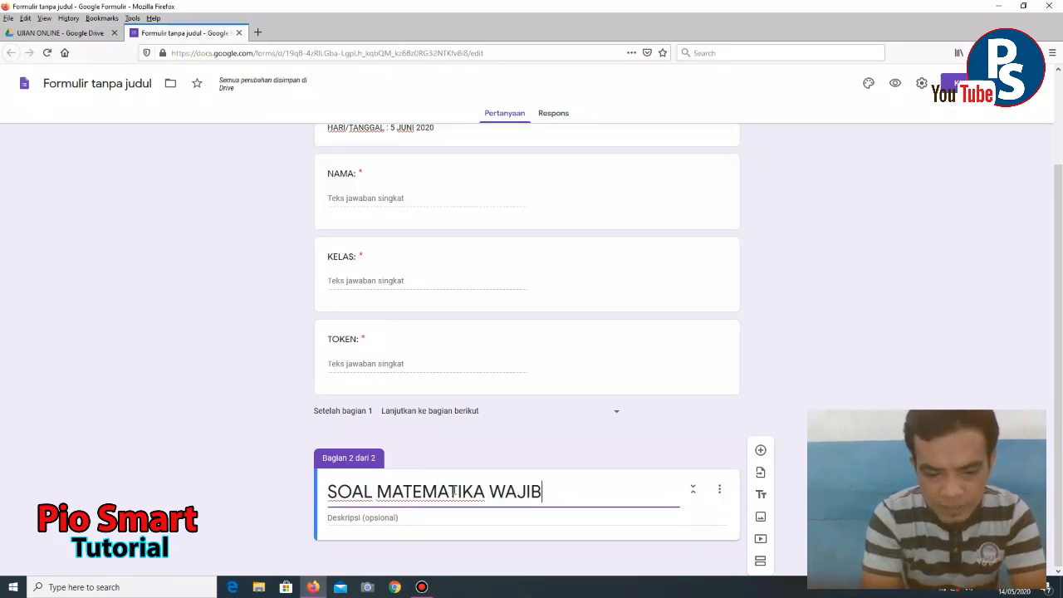
# - Give the section the description 'PILIHLAH JAWABAN YANG PALING TEPAT.'
pyautogui.click(379, 517)
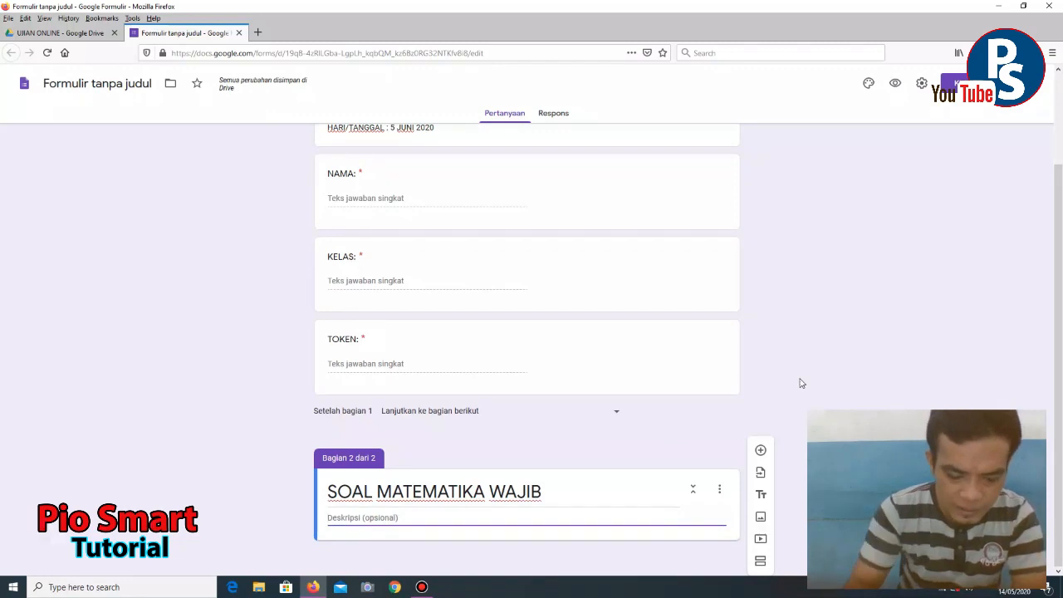
pyautogui.write('PILIH')
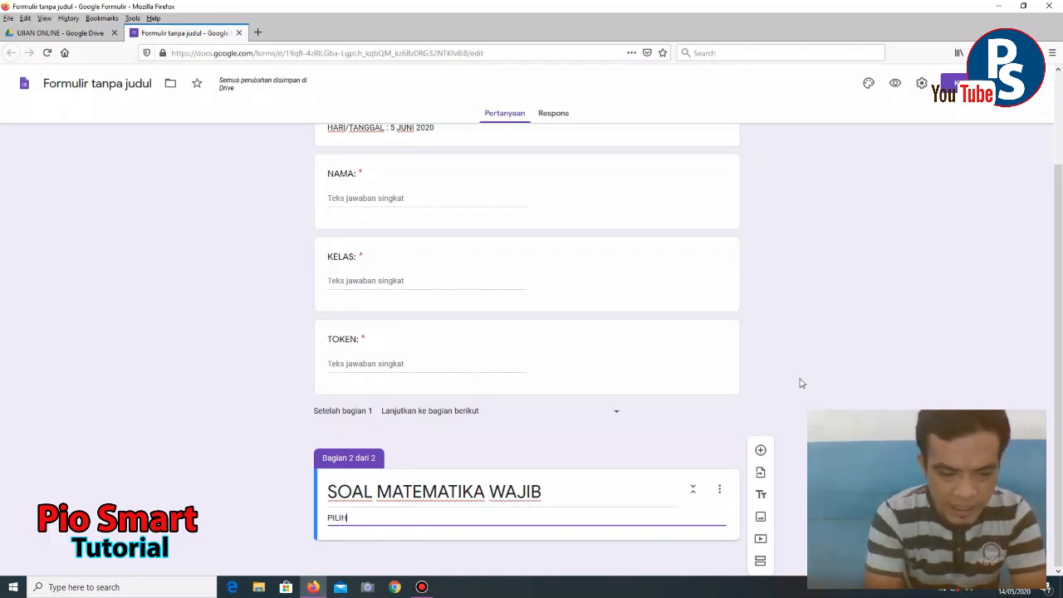
pyautogui.write('LAH JA')
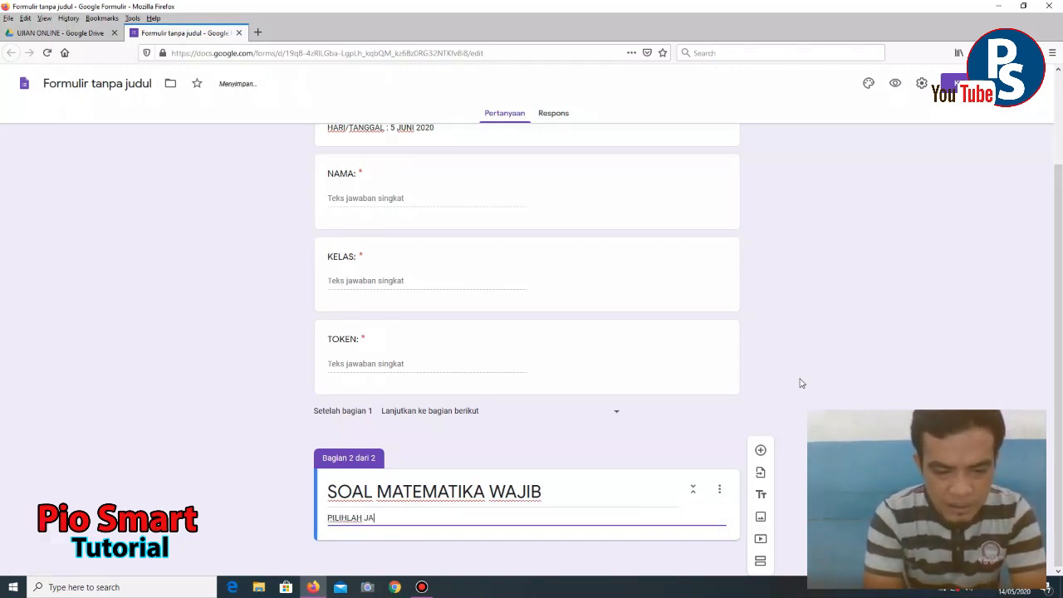
pyautogui.write('WABAN YANG')
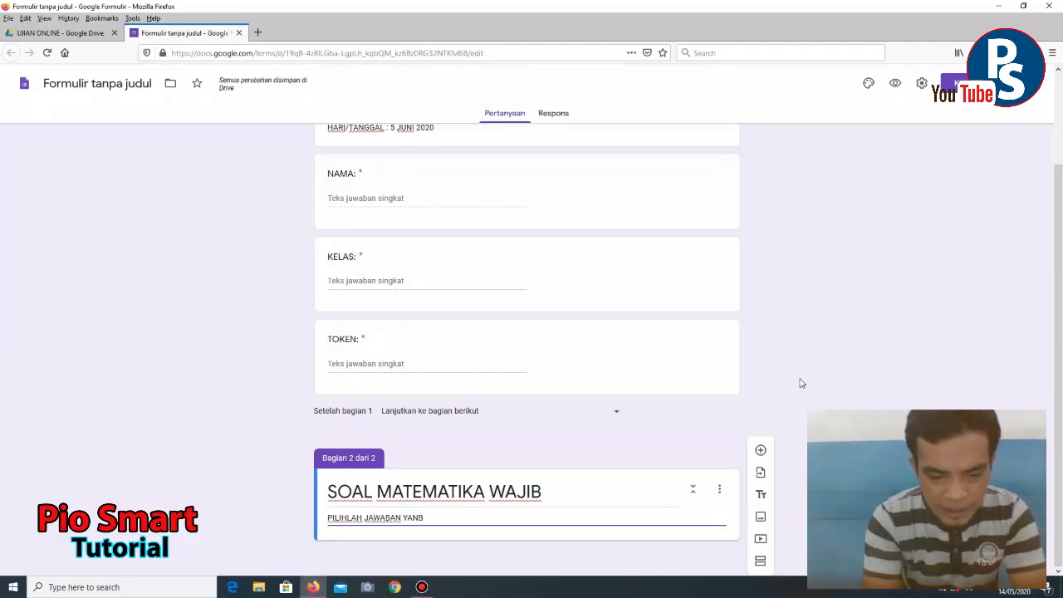
pyautogui.write(' PALIN')
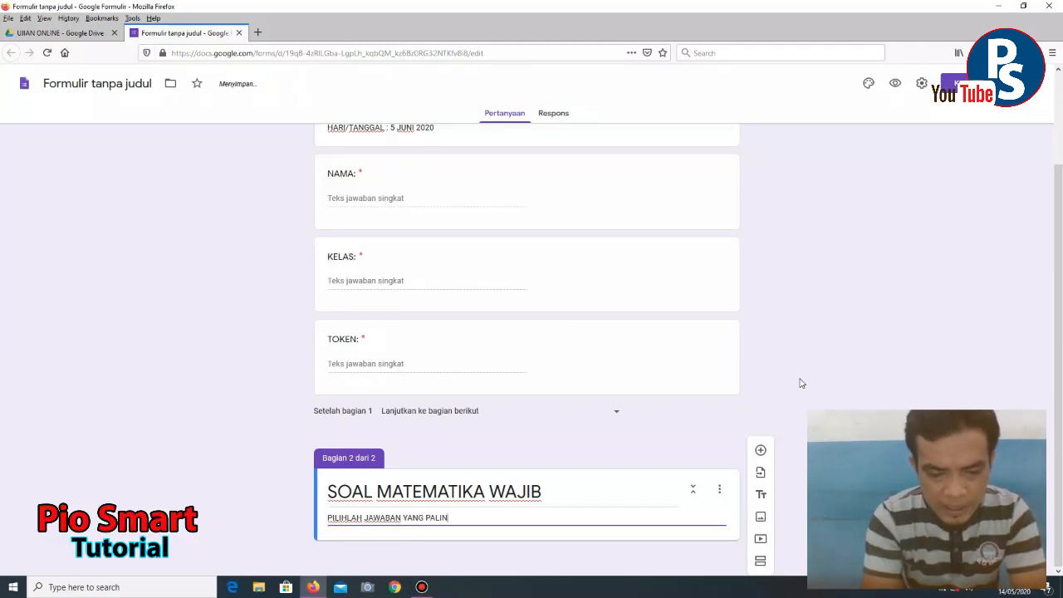
pyautogui.write('G TEPAT')
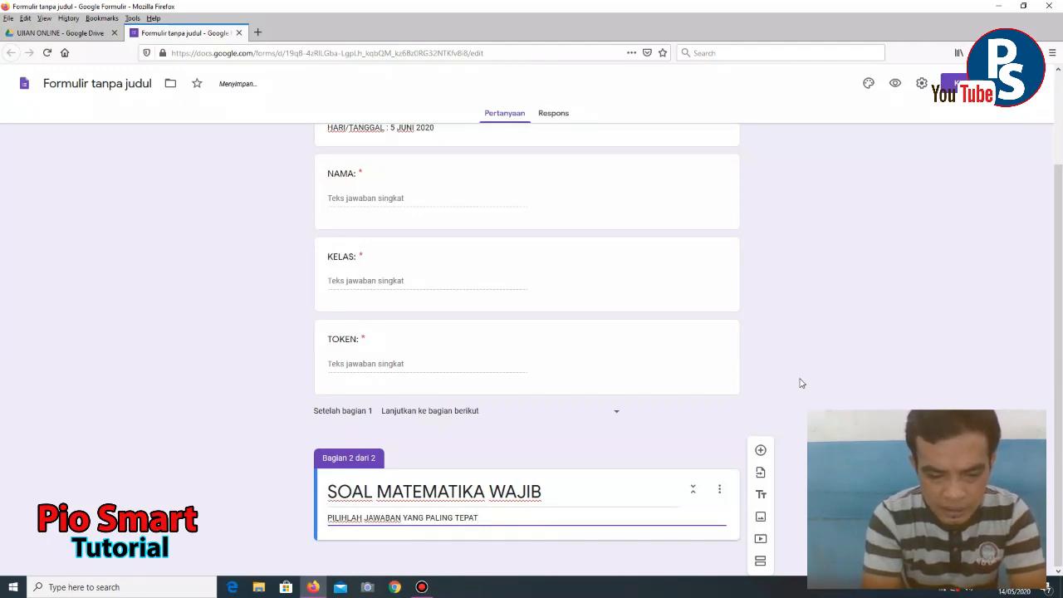
pyautogui.write(' DIAN')
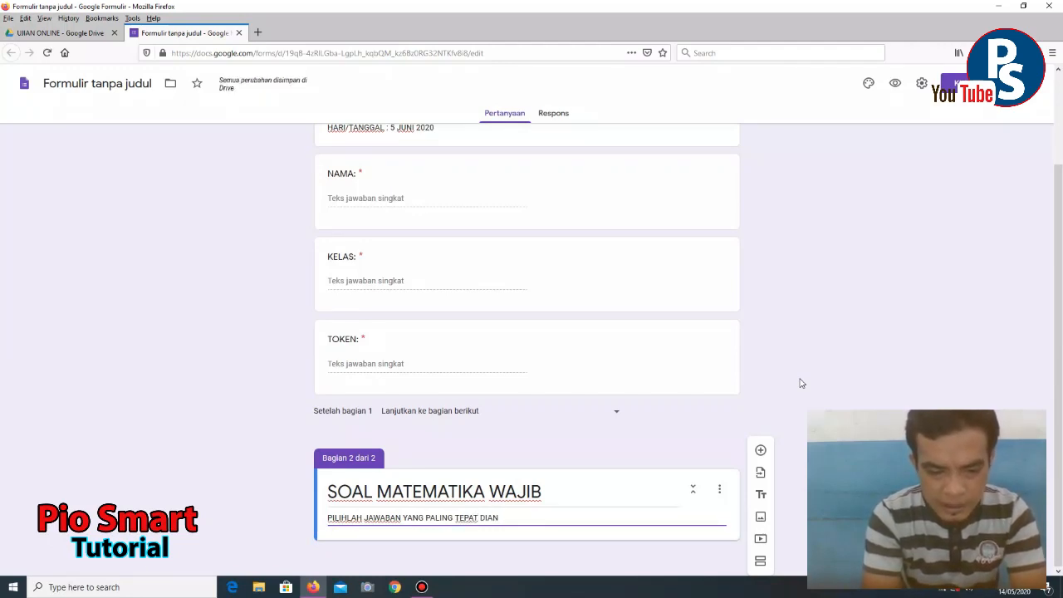
pyautogui.press('BackSpace')
pyautogui.press('BackSpace')
pyautogui.press('BackSpace')
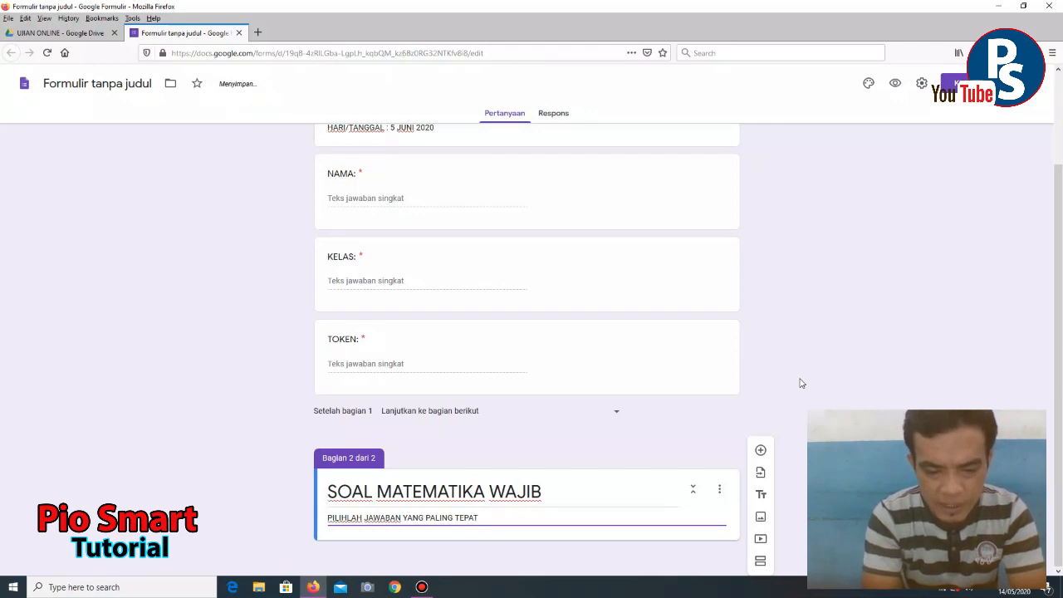
pyautogui.write('.')
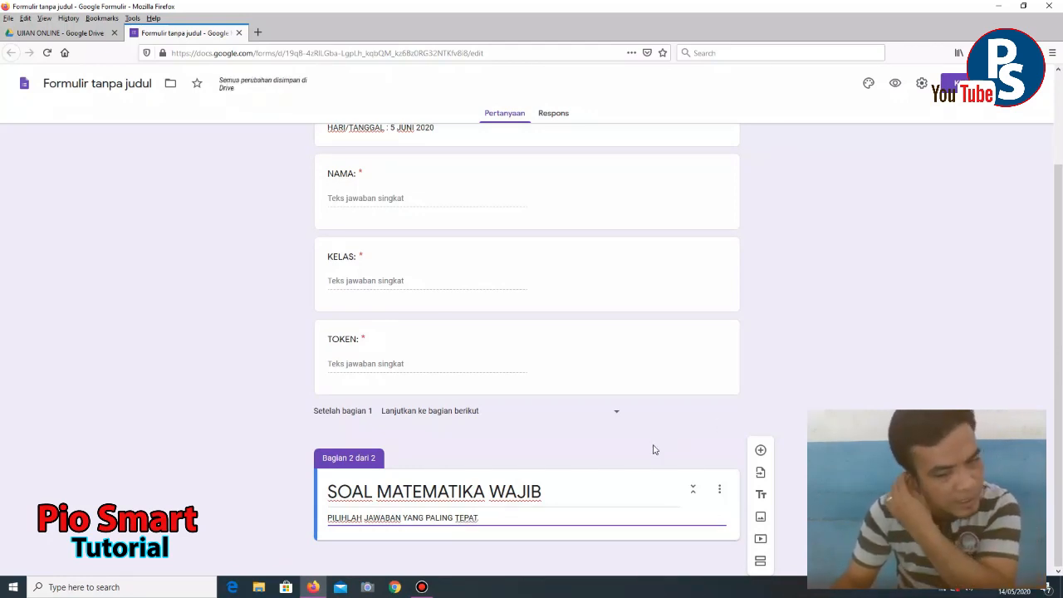
# - Add a blank multiple-choice question to section 2, then switch to File Explorer
pyautogui.click(760, 450)
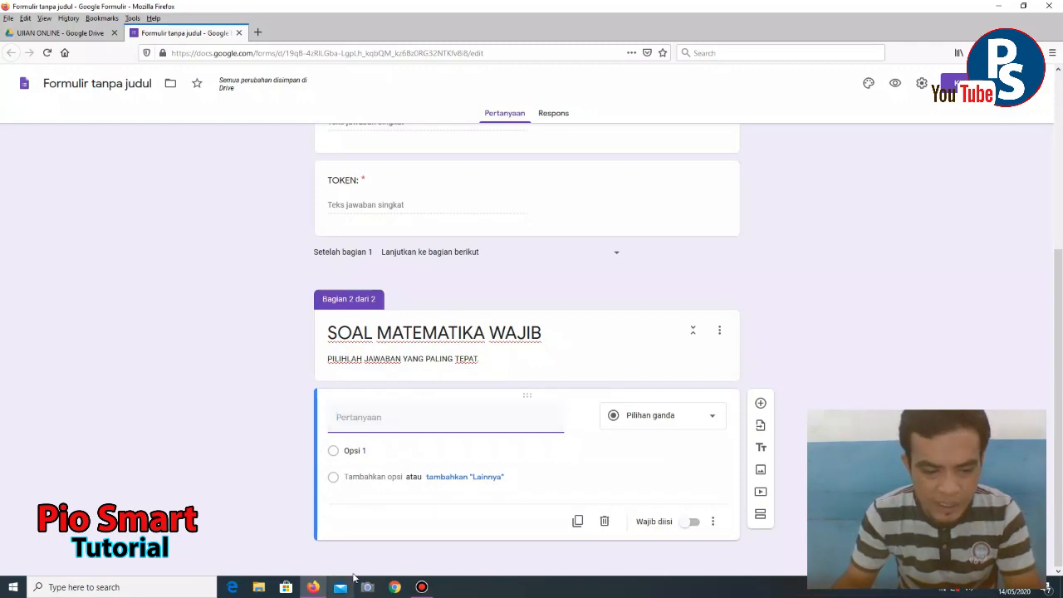
pyautogui.click(262, 587)
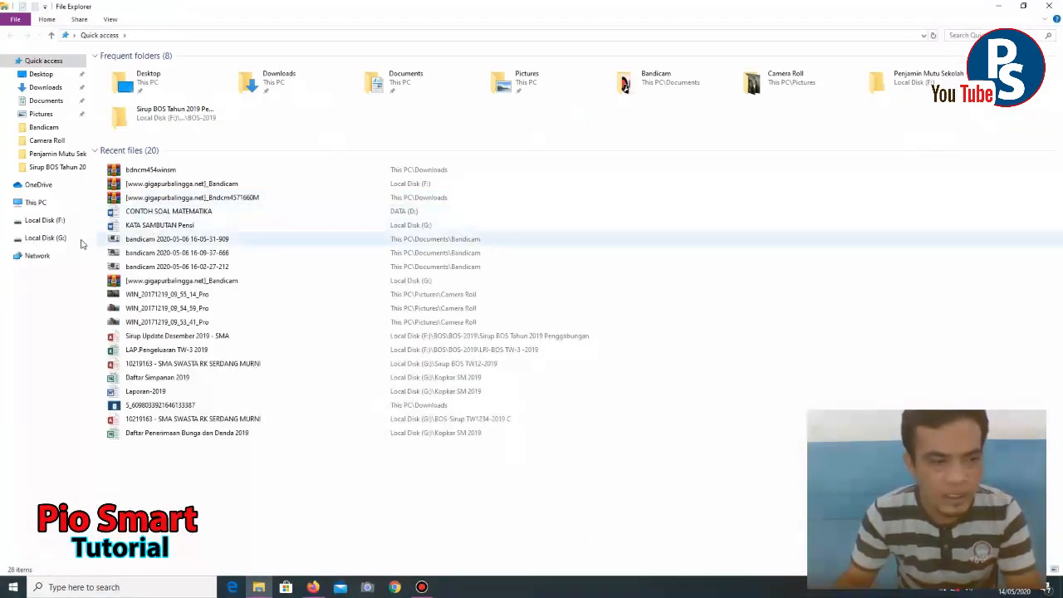
# - Open the CONTOH SOAL MATEMATIKA document from the DATA (D:) drive under This PC
pyautogui.click(52, 203)
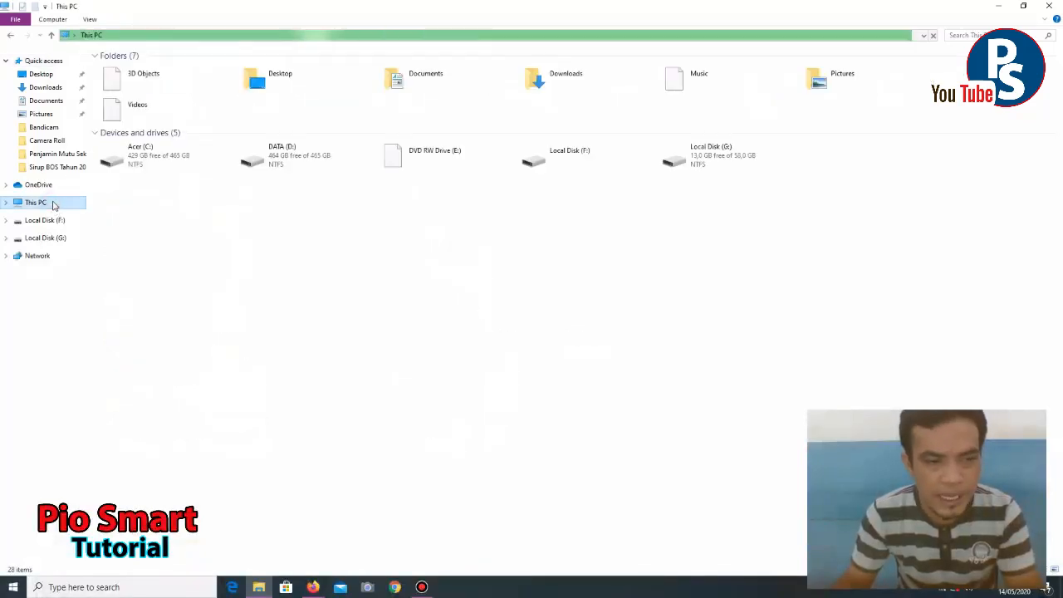
pyautogui.doubleClick(280, 157)
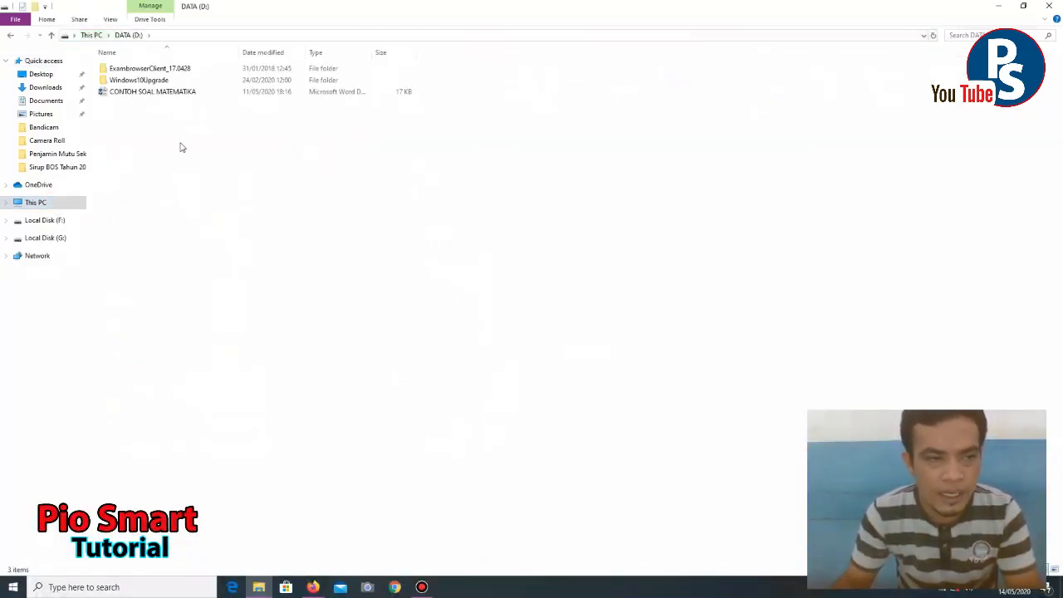
pyautogui.doubleClick(135, 97)
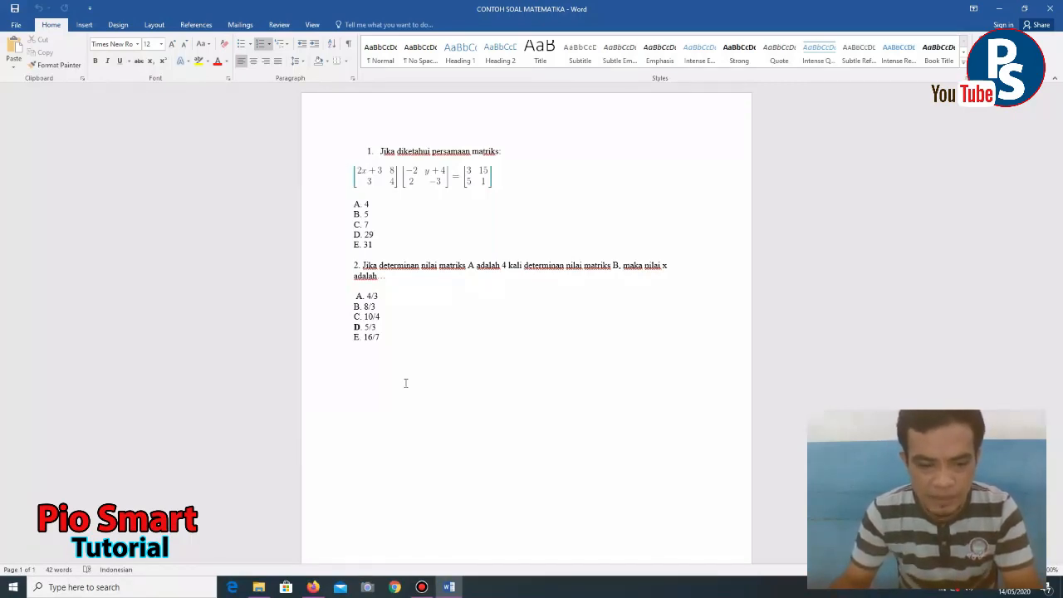
# - Glance at the form, return to the math document, and start a screen snip with Win+Shift+S
pyautogui.click(312, 587)
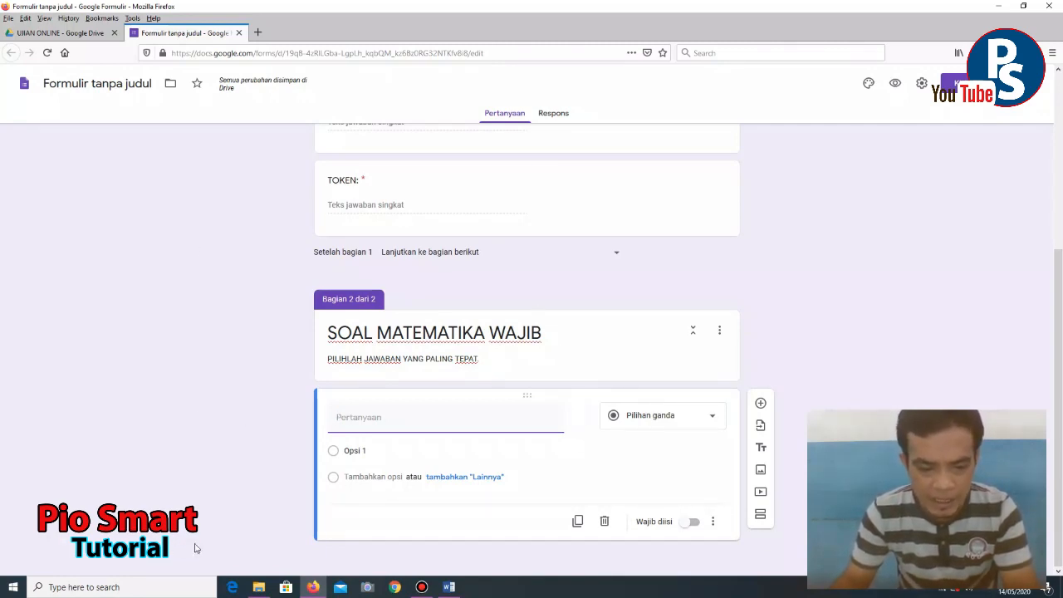
pyautogui.click(448, 587)
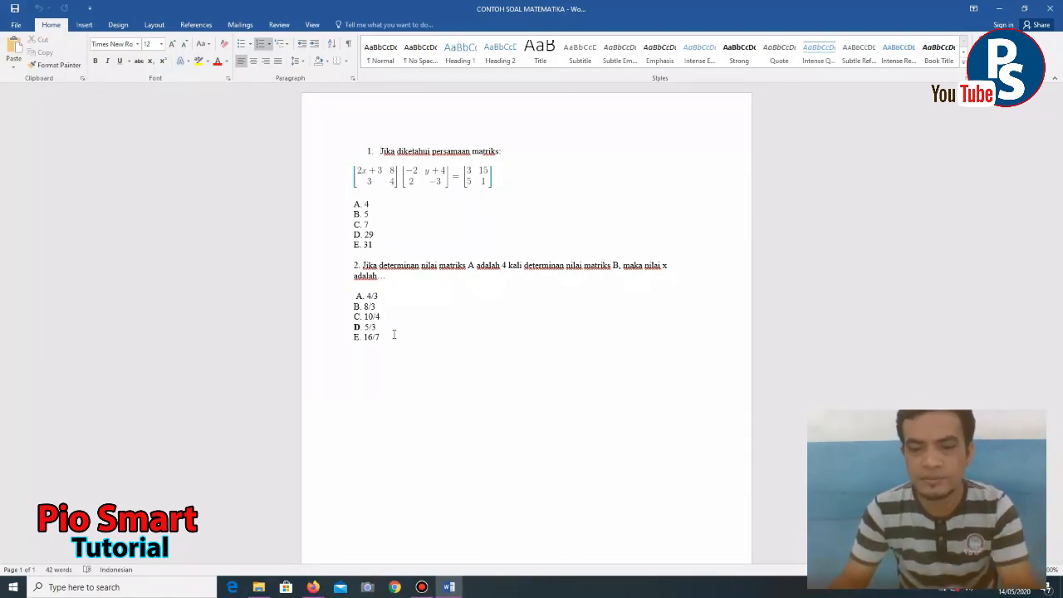
pyautogui.press('super+shift+s')
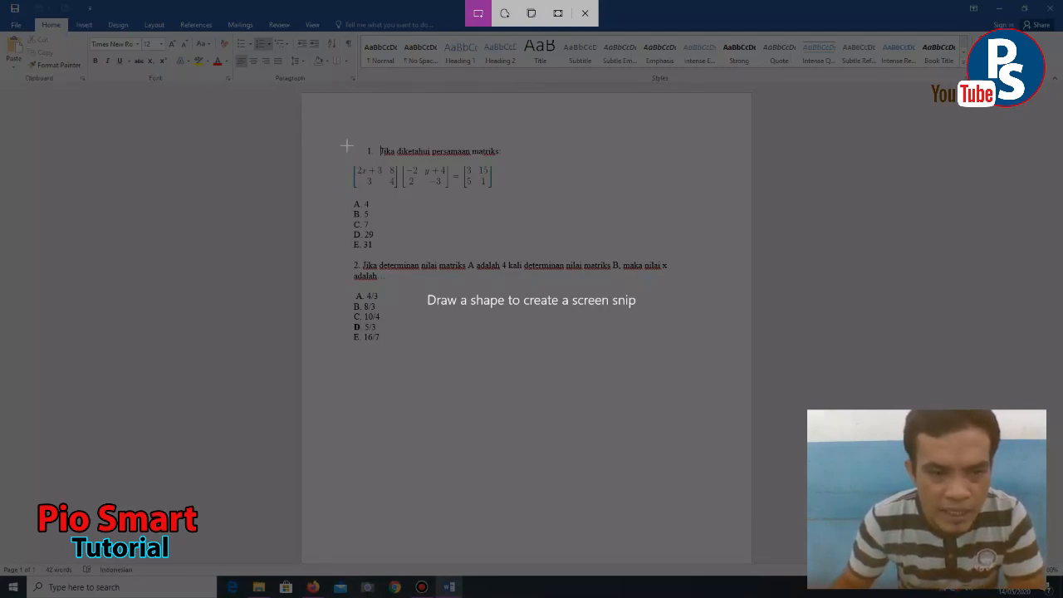
# - Snip question 1 with its answer choices A–E and open it in the snip editor
pyautogui.moveTo(343, 141); pyautogui.dragTo(504, 246)
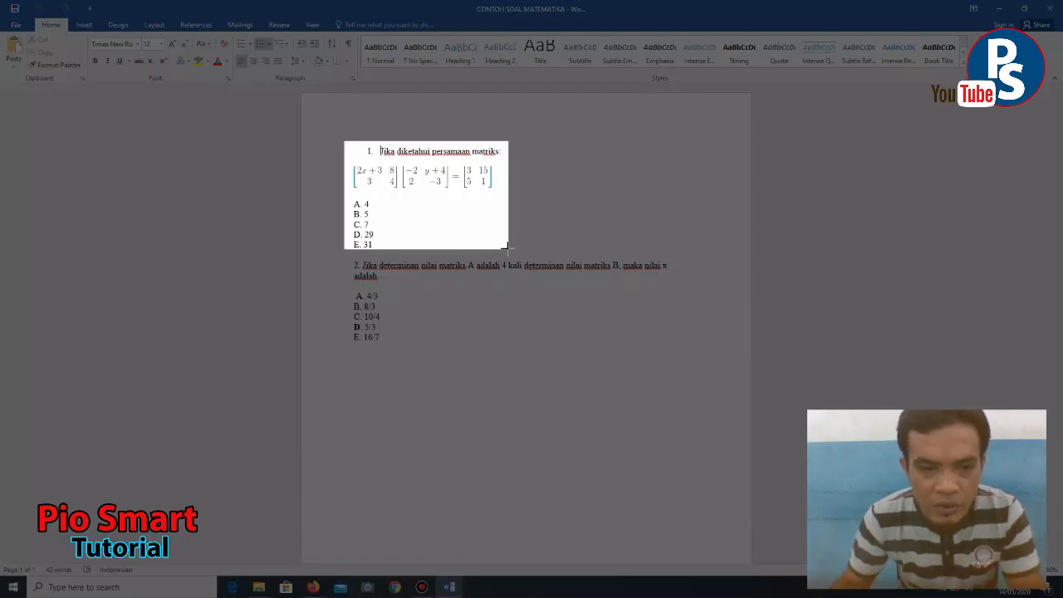
pyautogui.moveTo(504, 247); pyautogui.dragTo(507, 248)
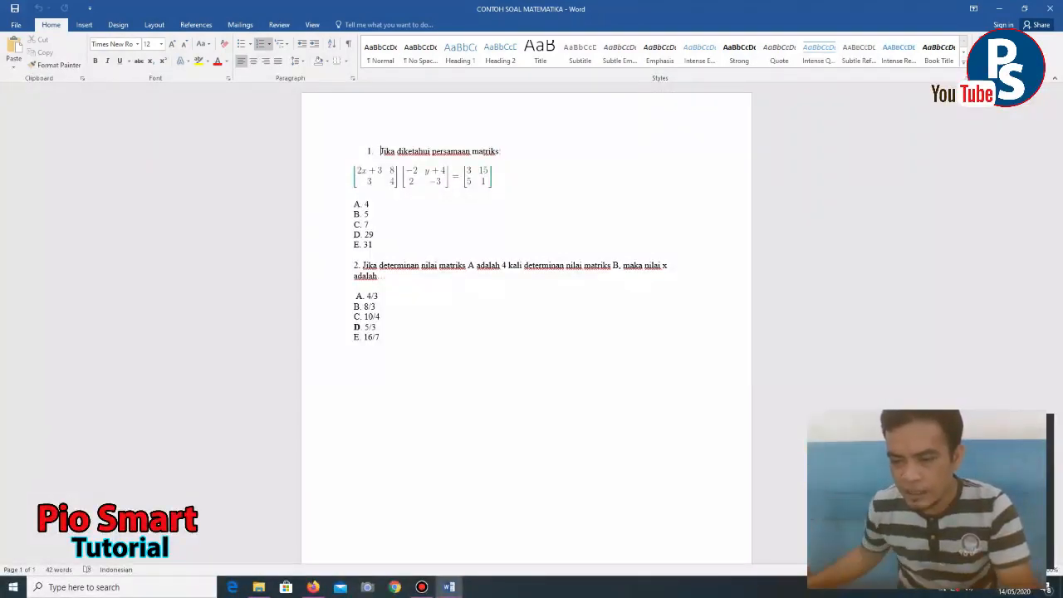
pyautogui.click(953, 490)
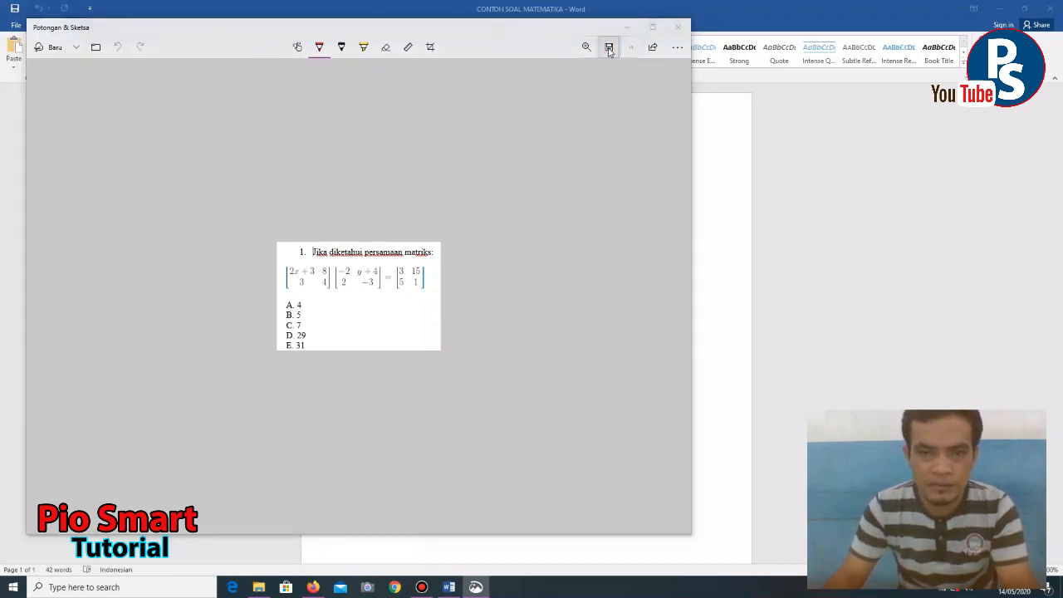
# - Save the snip as a PNG named 'SOAL NOMOR 1' on the DATA (D:) drive
pyautogui.click(609, 47)
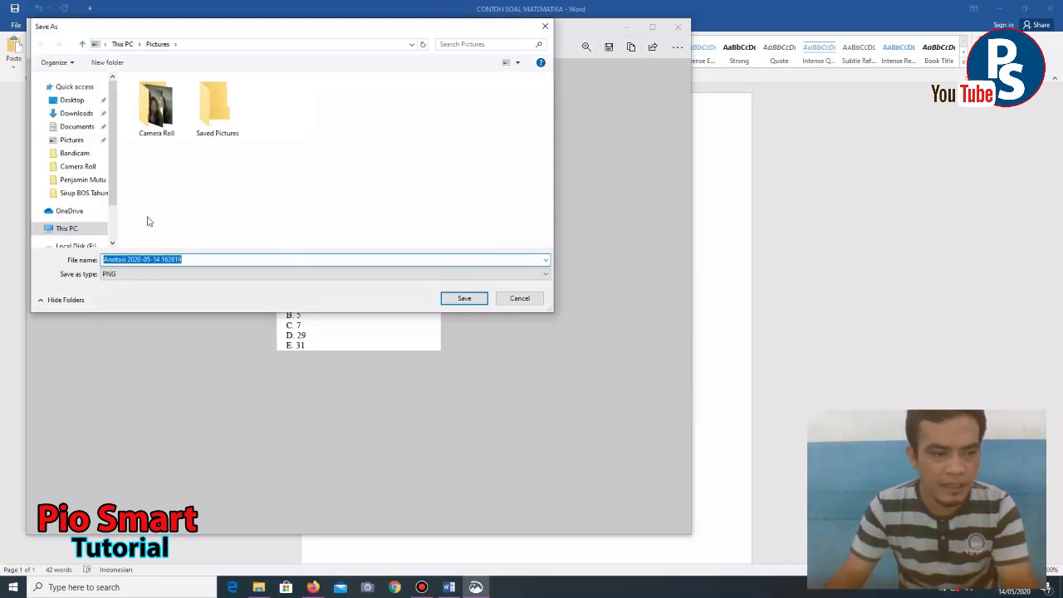
pyautogui.moveTo(115, 154); pyautogui.dragTo(112, 191)
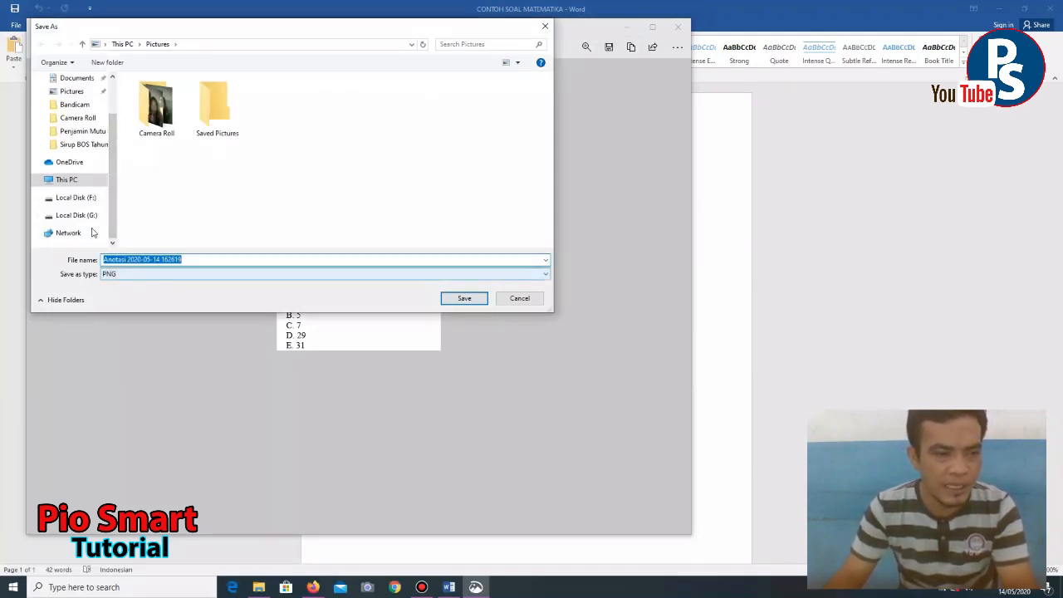
pyautogui.click(89, 179)
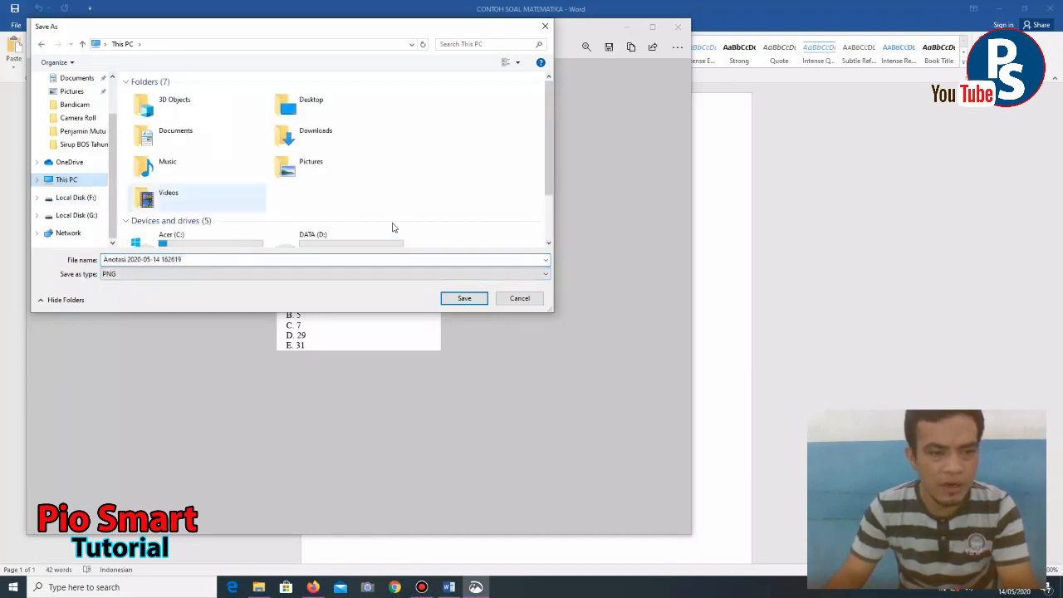
pyautogui.doubleClick(349, 243)
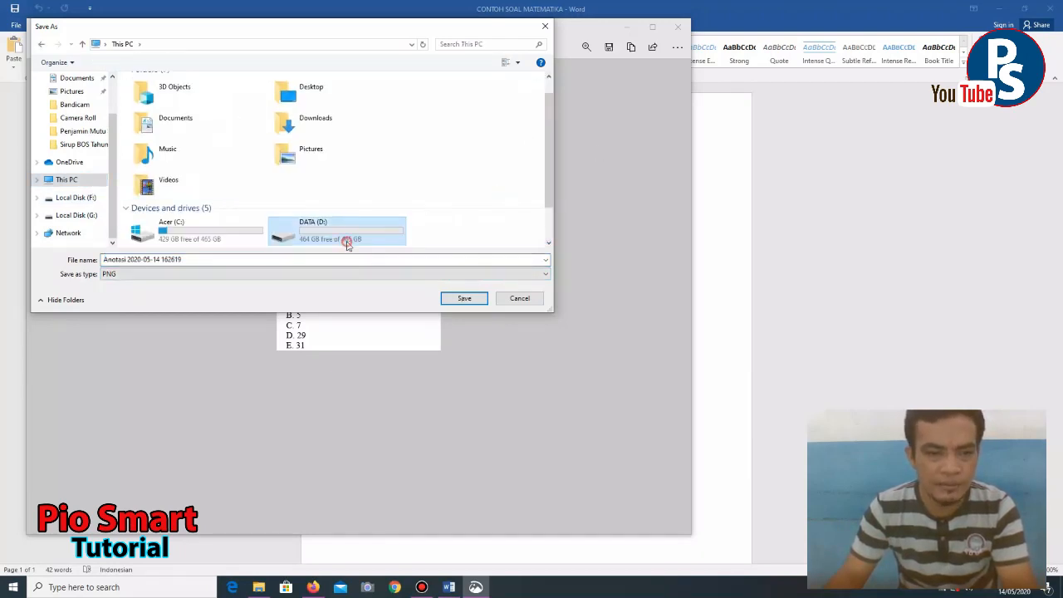
pyautogui.click(201, 259)
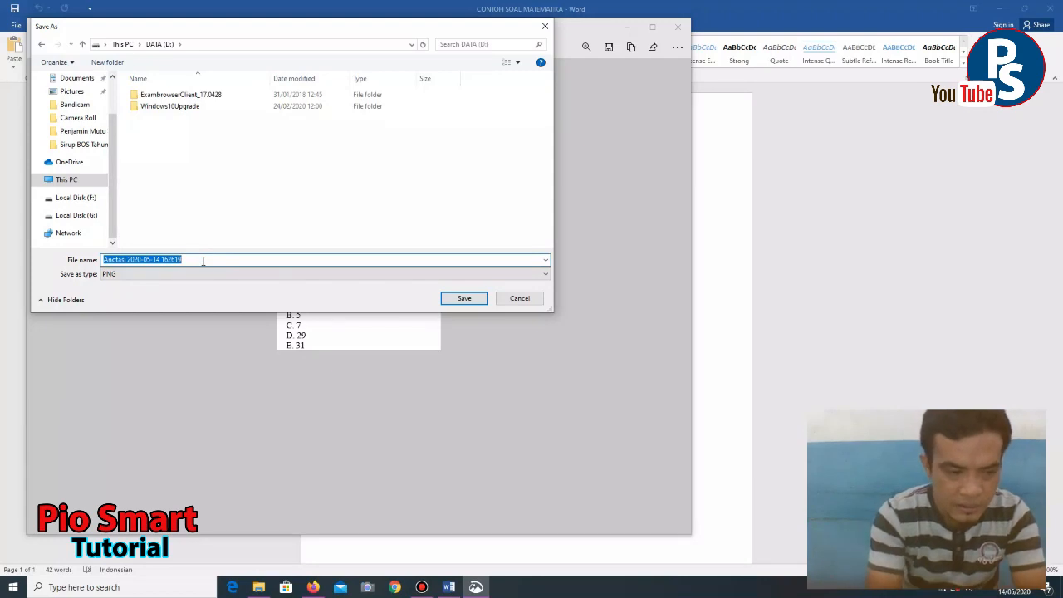
pyautogui.write('SOAL NOMOR 1')
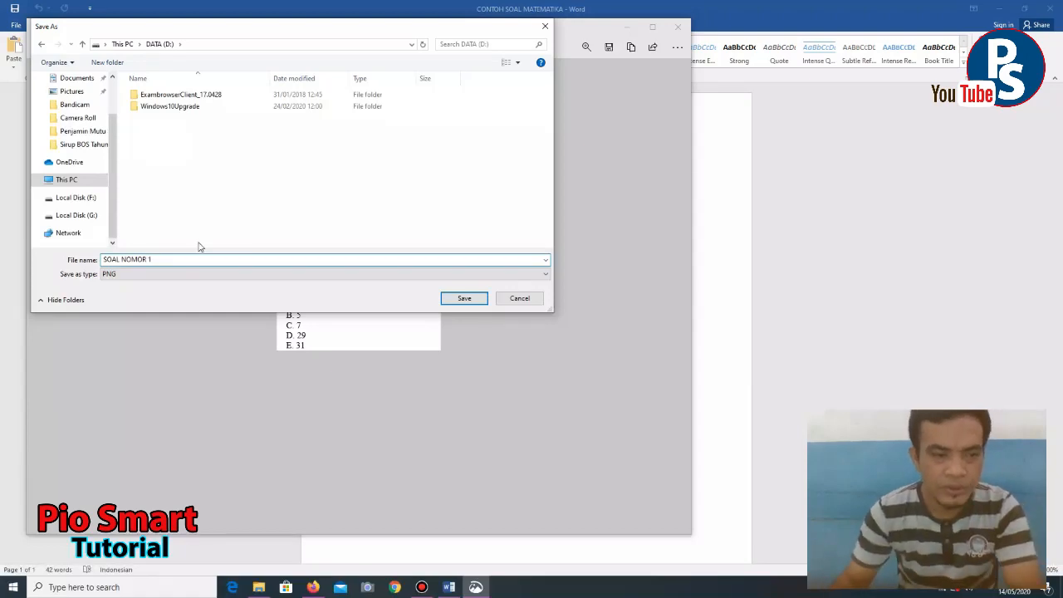
pyautogui.click(475, 299)
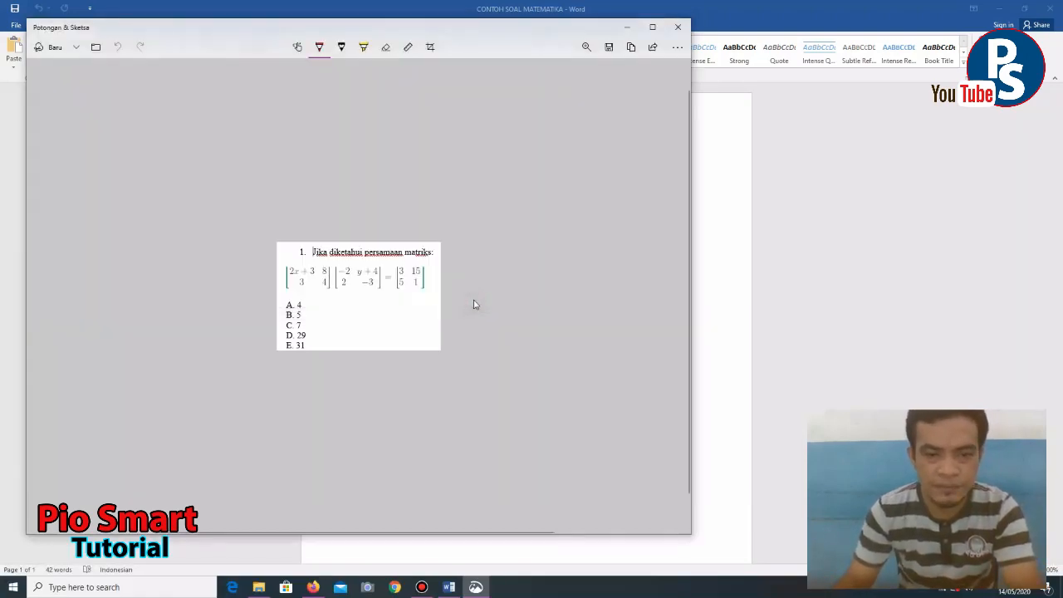
# - Upload the SOAL NOMOR 1 image from DATA (D:) into the second section's blank question
pyautogui.click(678, 27)
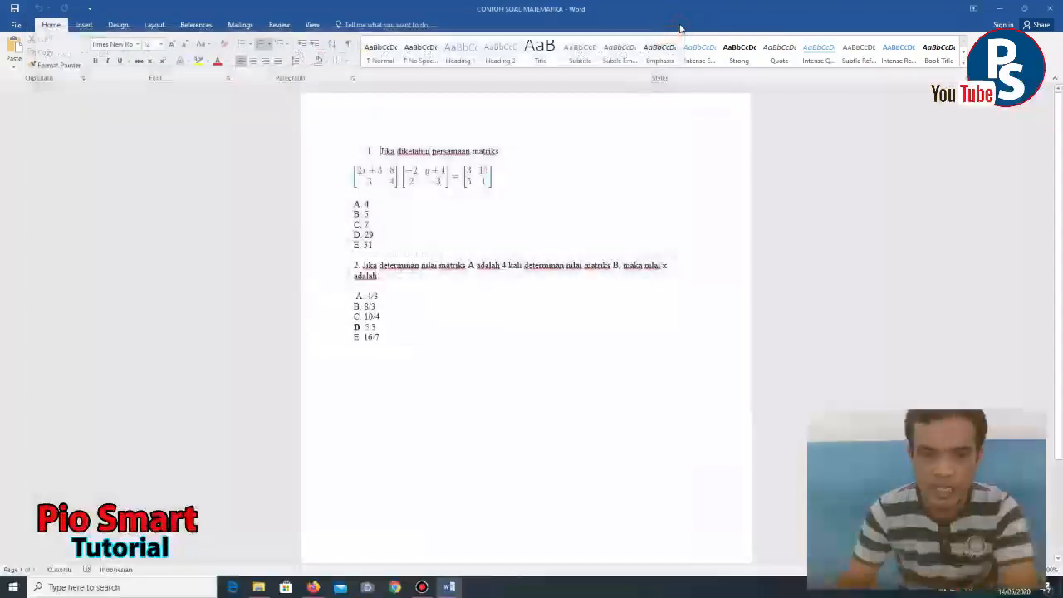
pyautogui.click(311, 588)
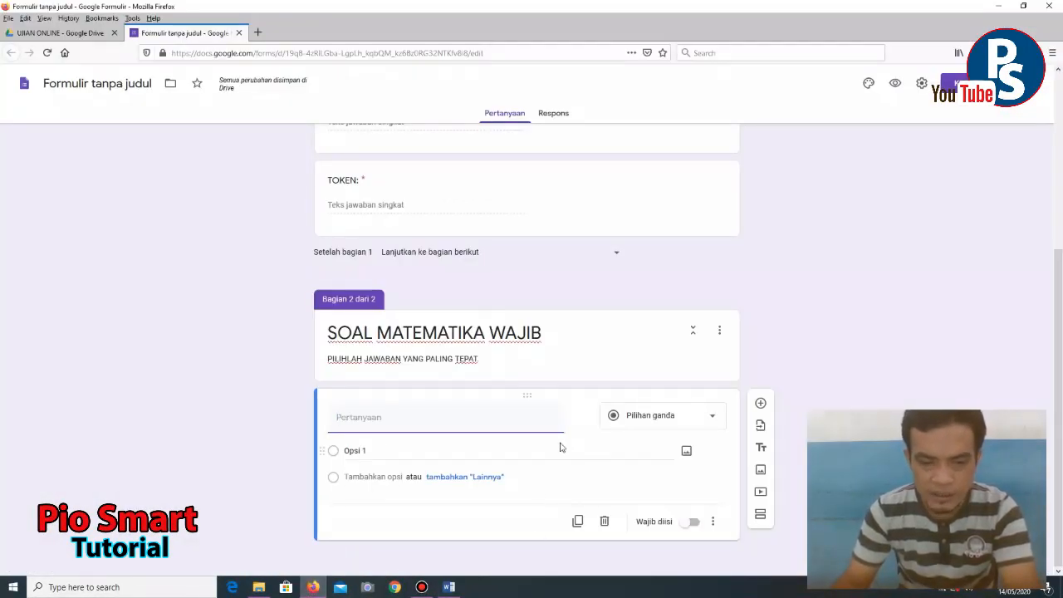
pyautogui.click(582, 418)
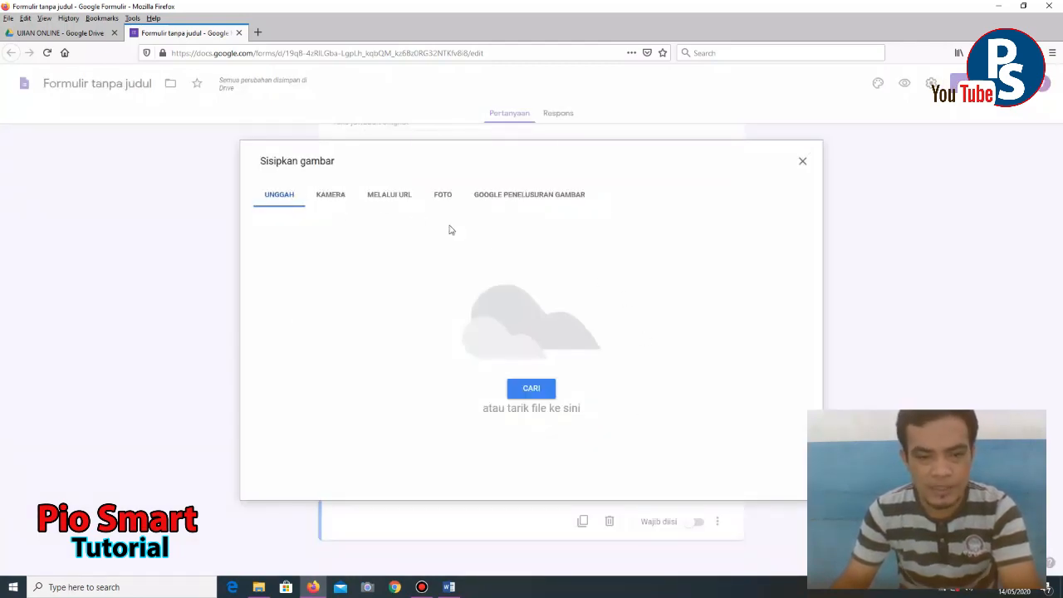
pyautogui.click(530, 391)
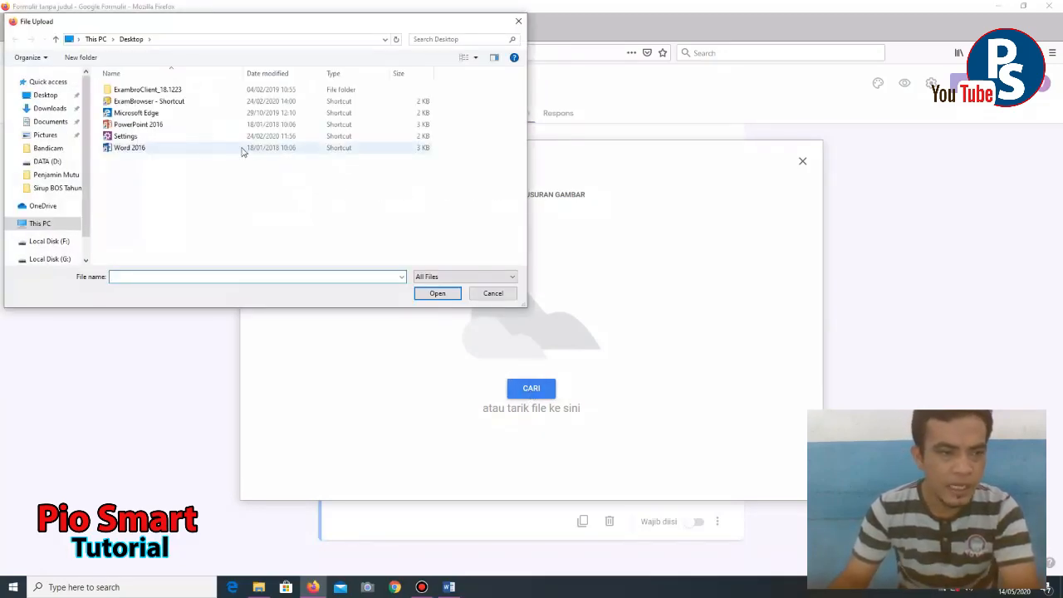
pyautogui.scroll(-2, 67, 199)
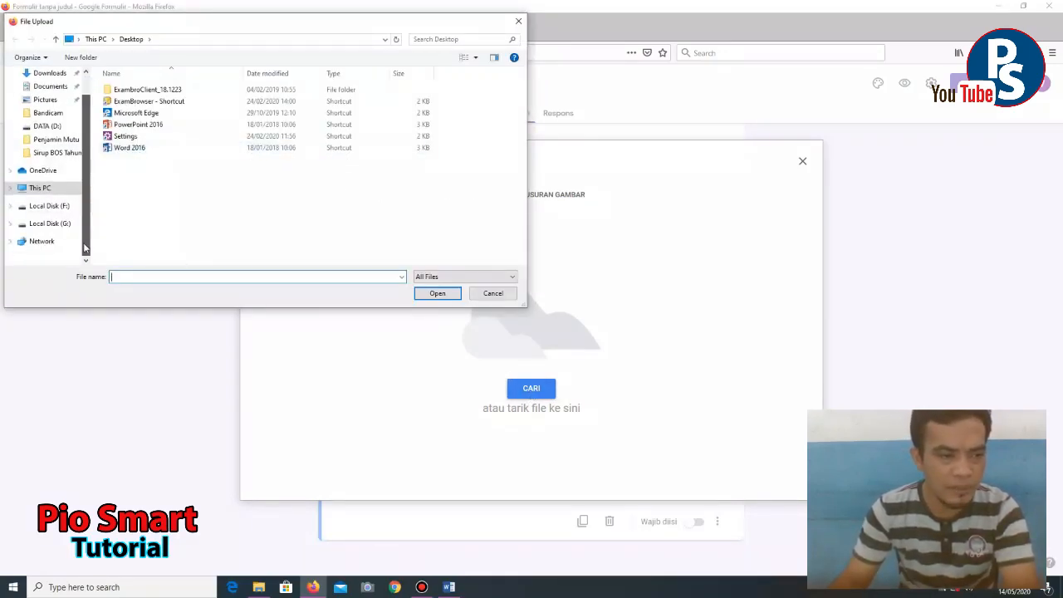
pyautogui.click(58, 189)
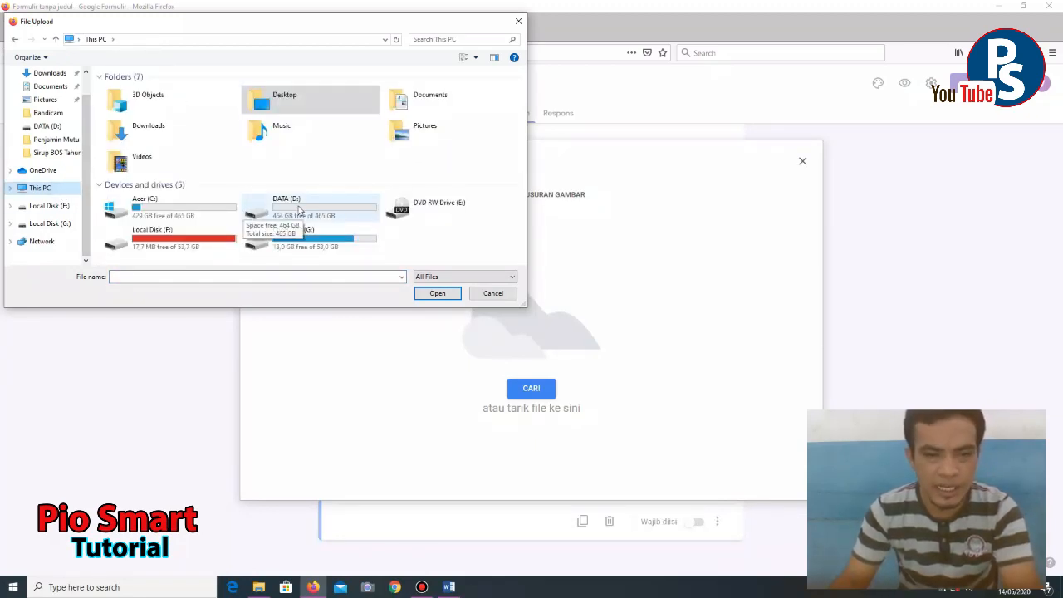
pyautogui.doubleClick(316, 210)
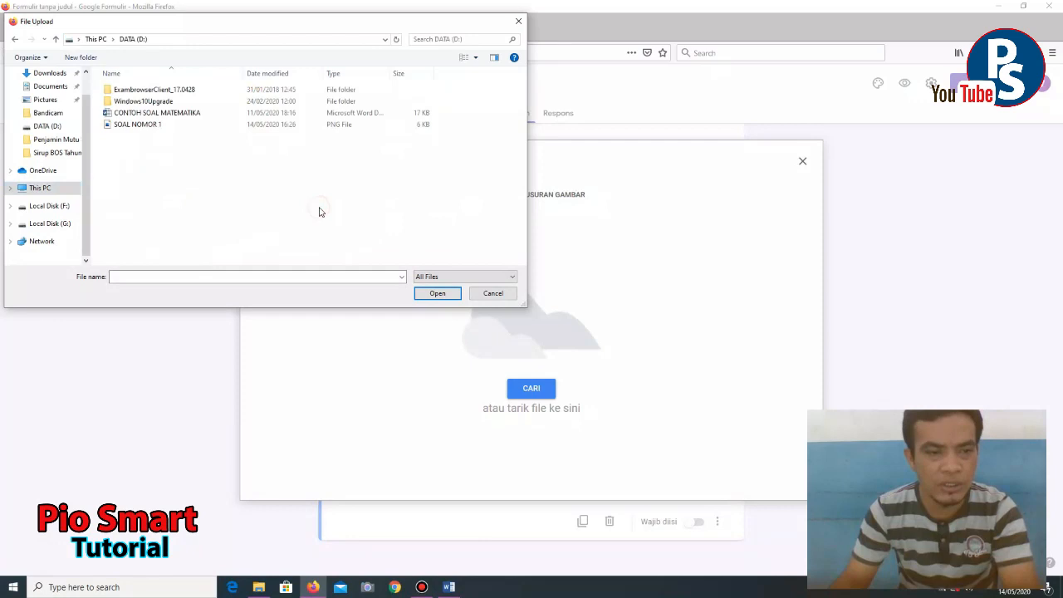
pyautogui.doubleClick(130, 125)
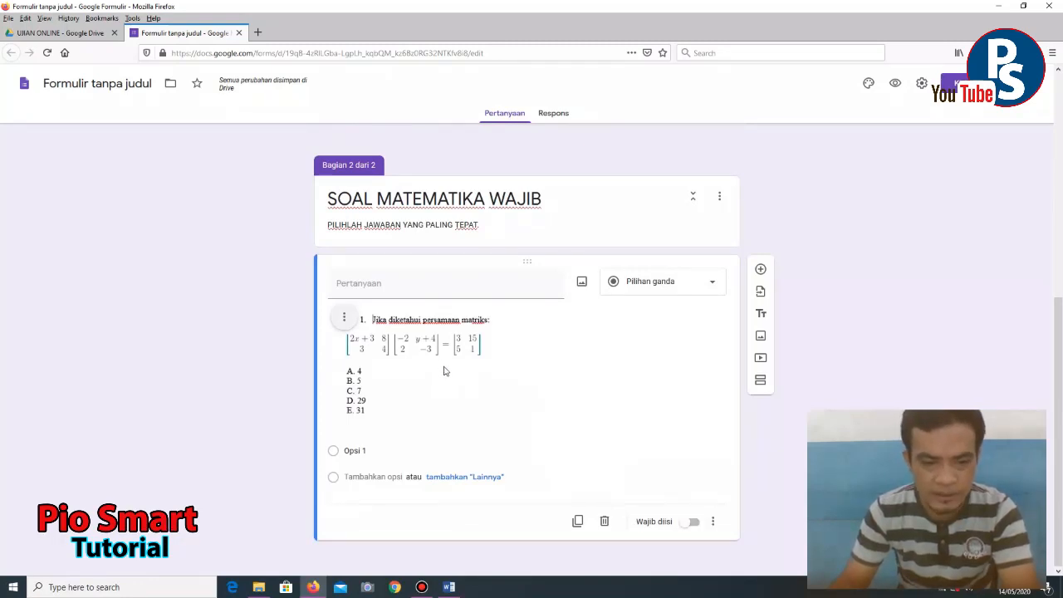
# - Change the picture question's type to Kotak Centang (checkbox)
pyautogui.click(368, 450)
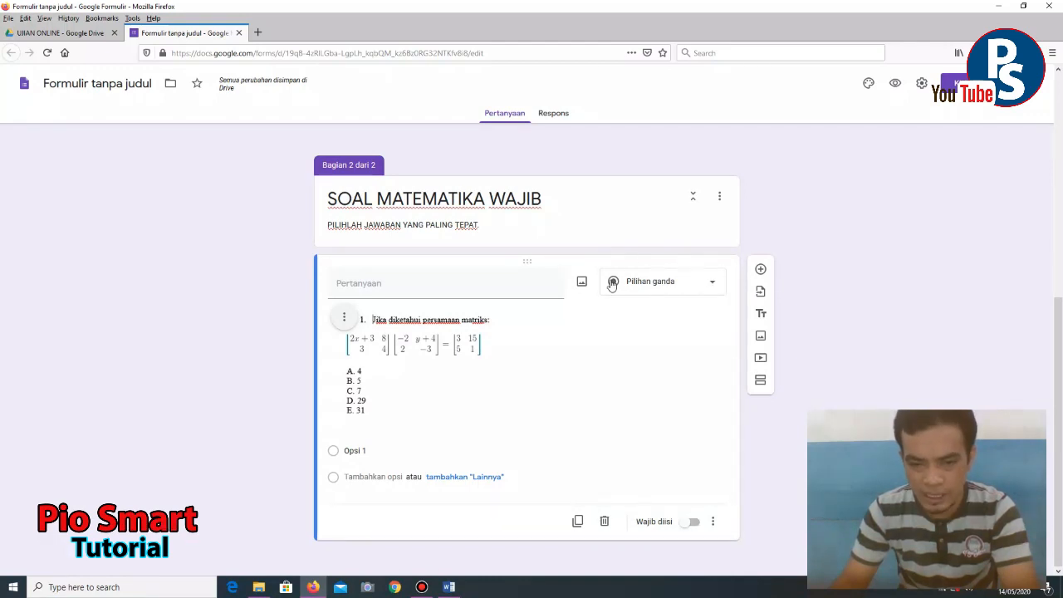
pyautogui.click(711, 287)
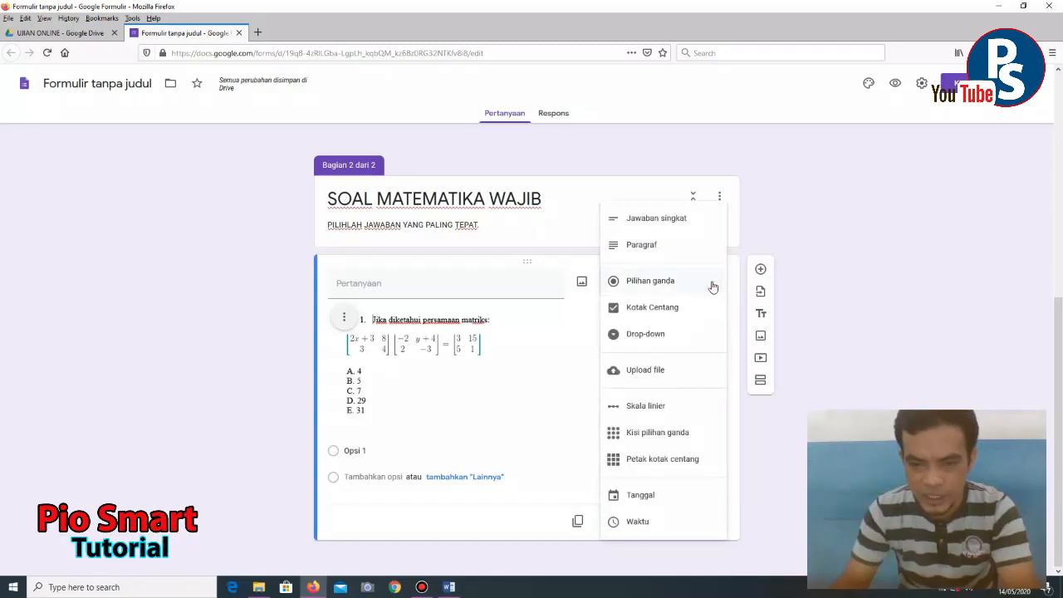
pyautogui.click(659, 307)
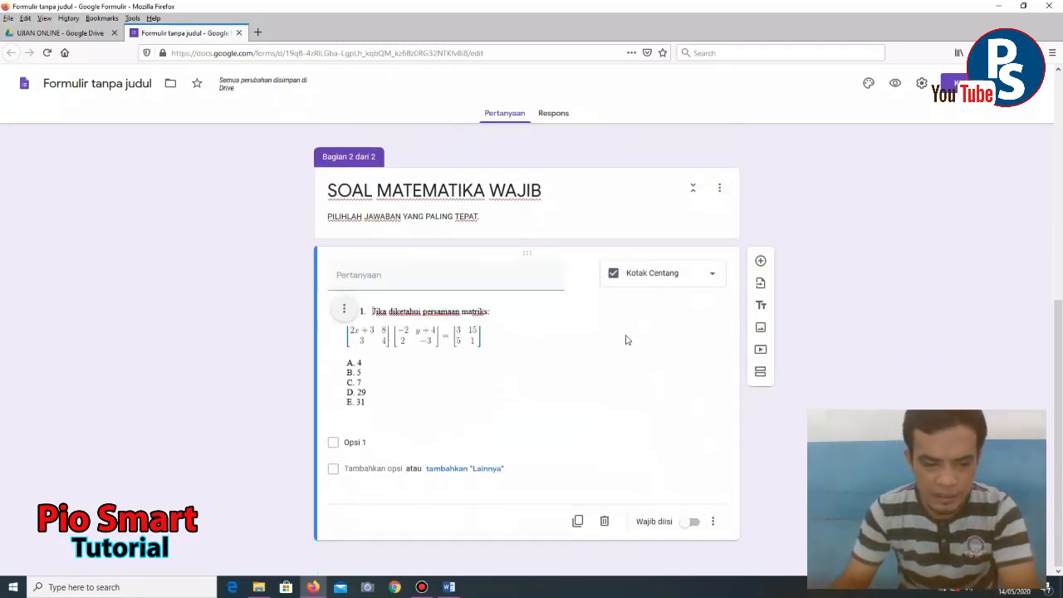
# - Enter answer options A, B, C, D and E, clearing the extra sixth option's text
pyautogui.click(373, 442)
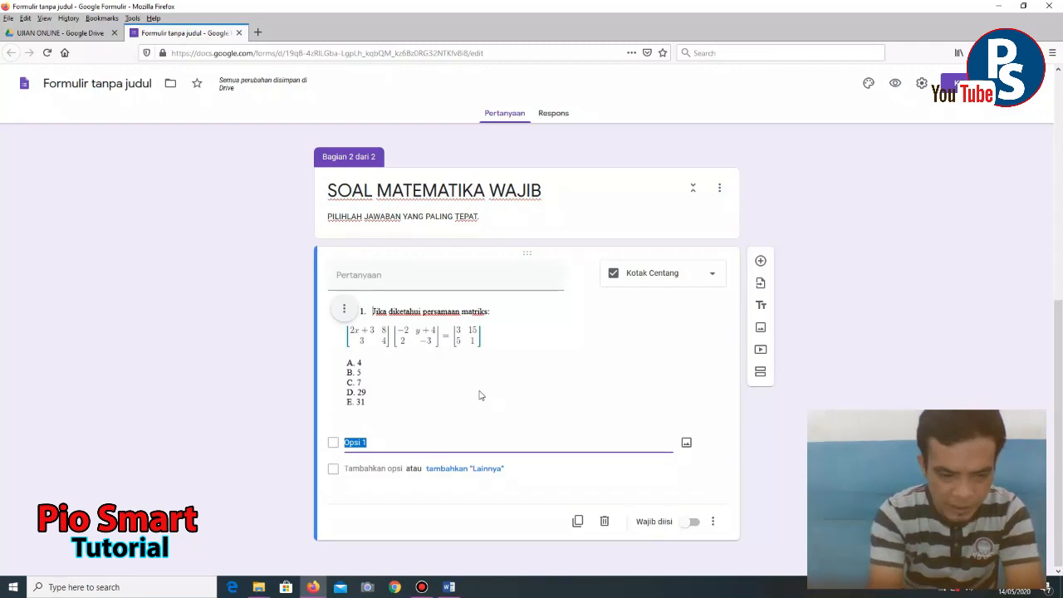
pyautogui.write('A')
pyautogui.press('Return')
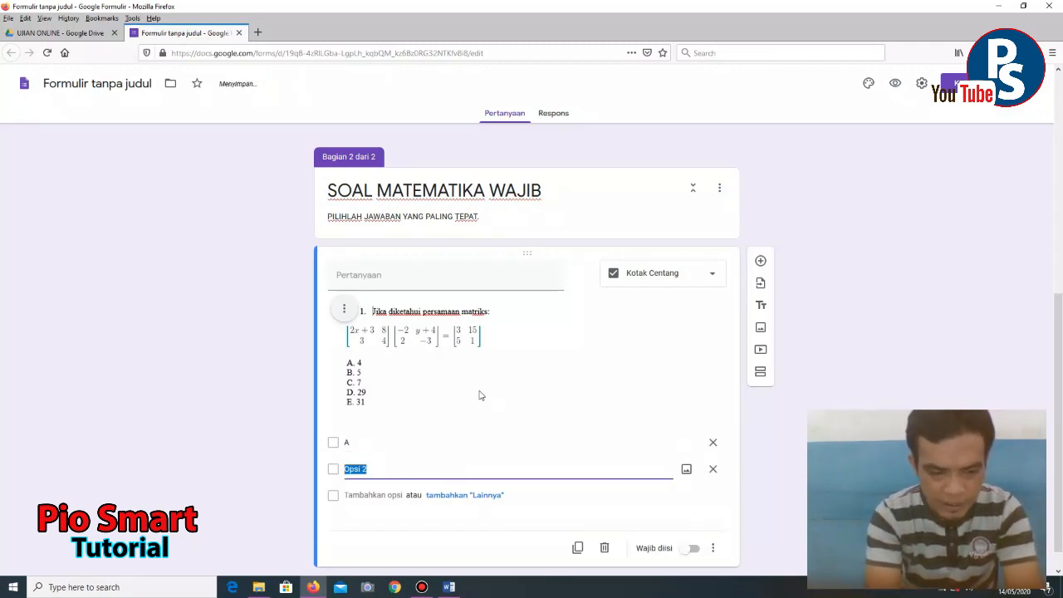
pyautogui.write('B')
pyautogui.press('Return')
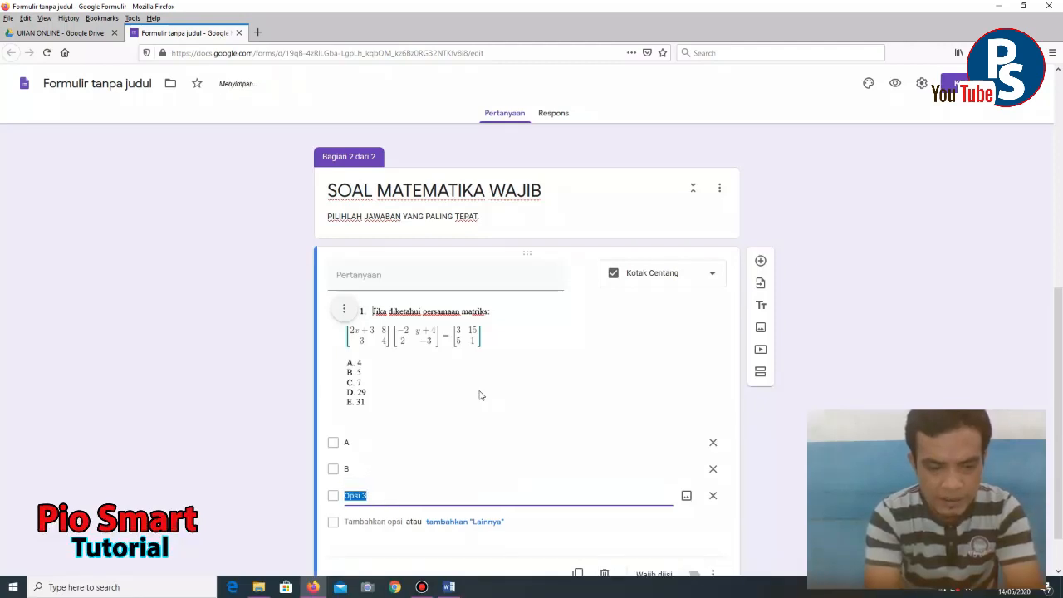
pyautogui.write('C')
pyautogui.press('Return')
pyautogui.write('D')
pyautogui.press('Return')
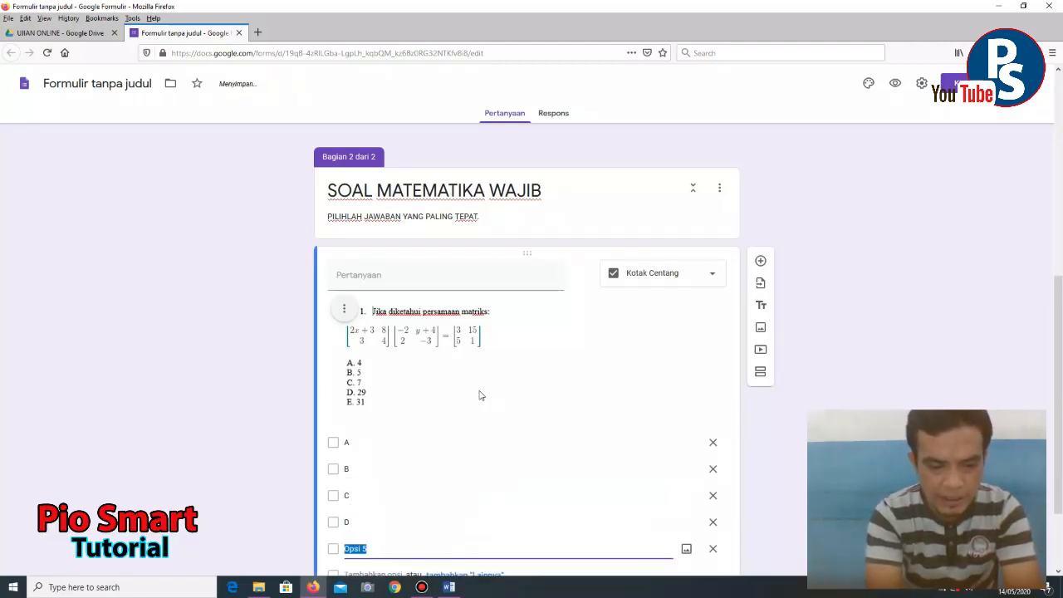
pyautogui.write('E')
pyautogui.press('Return')
pyautogui.press('BackSpace')
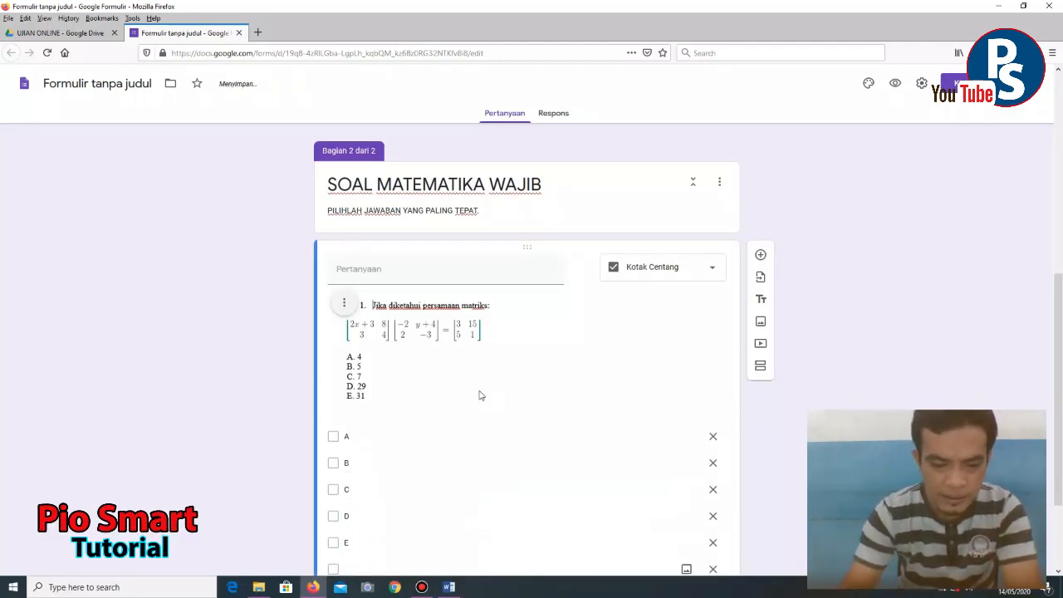
pyautogui.scroll(-3, 496, 481)
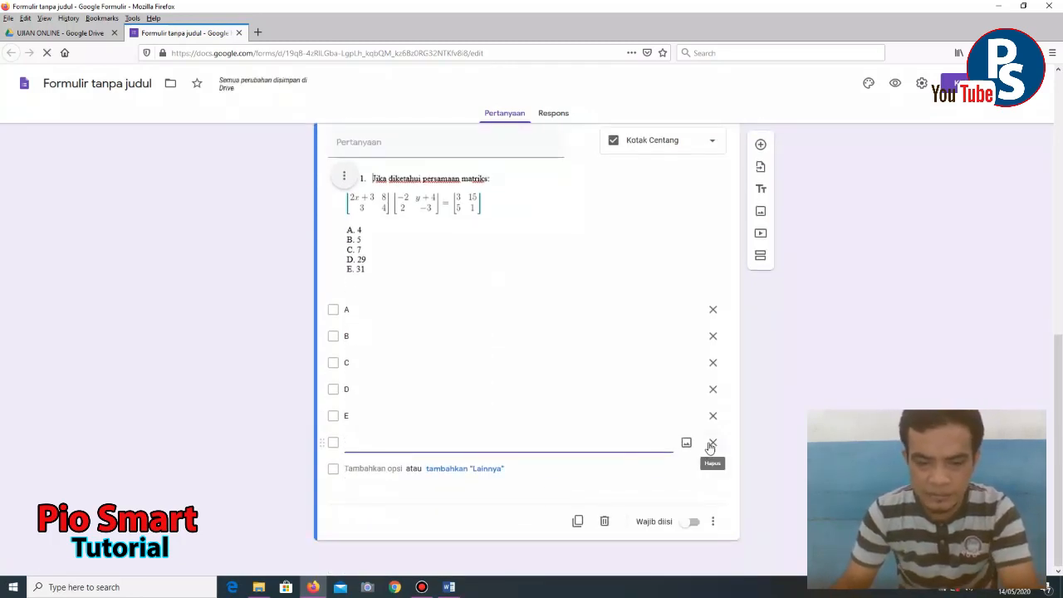
# - Delete the empty sixth option, add a new blank question, and bring up the Word document
pyautogui.click(712, 441)
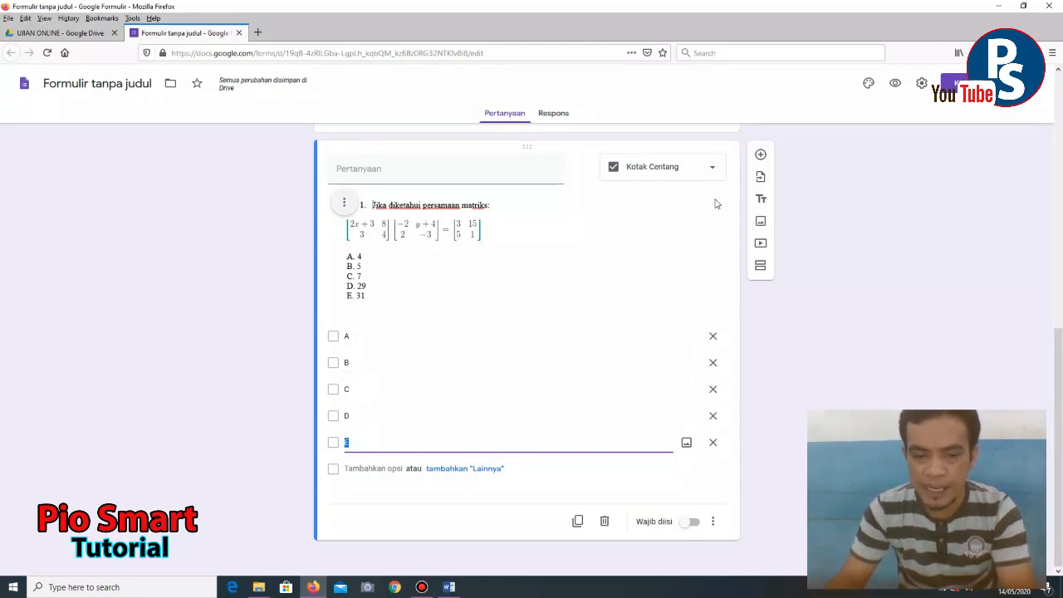
pyautogui.click(760, 154)
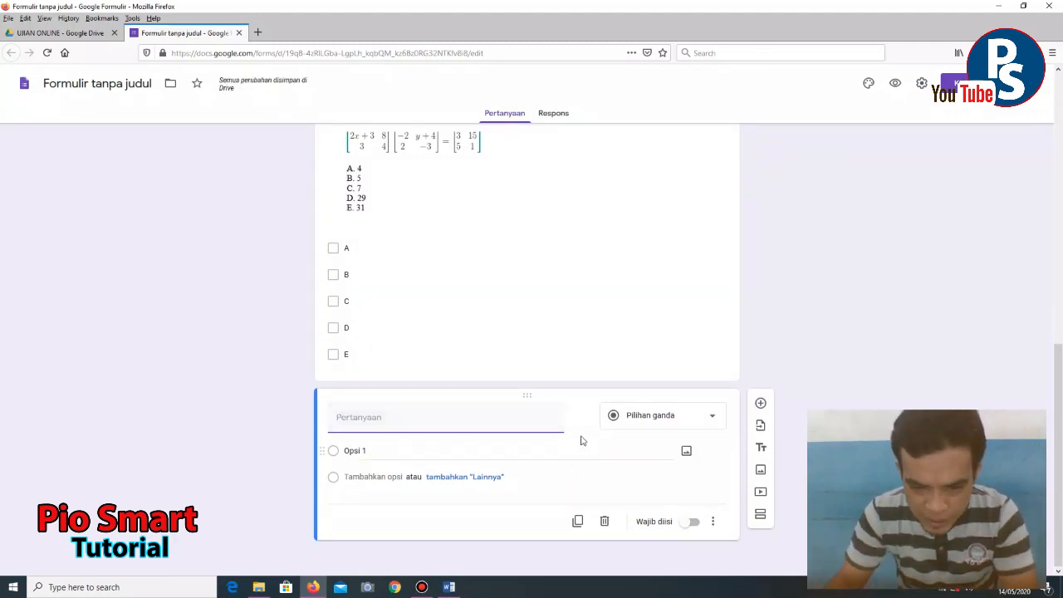
pyautogui.click(448, 587)
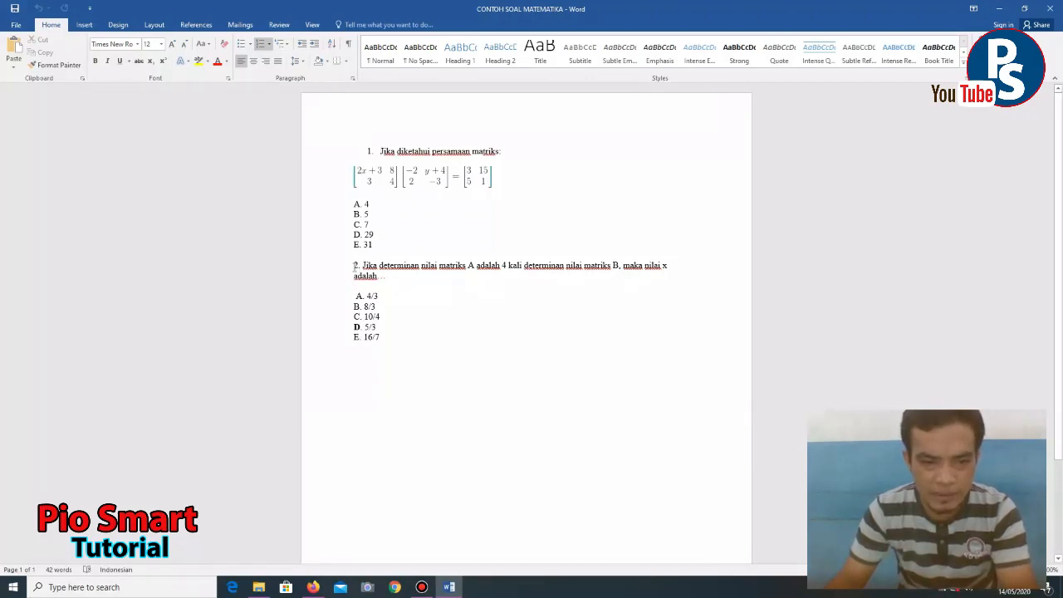
# - Copy question 2's wording from Word and paste it into the new question's title
pyautogui.moveTo(354, 265); pyautogui.dragTo(393, 276)
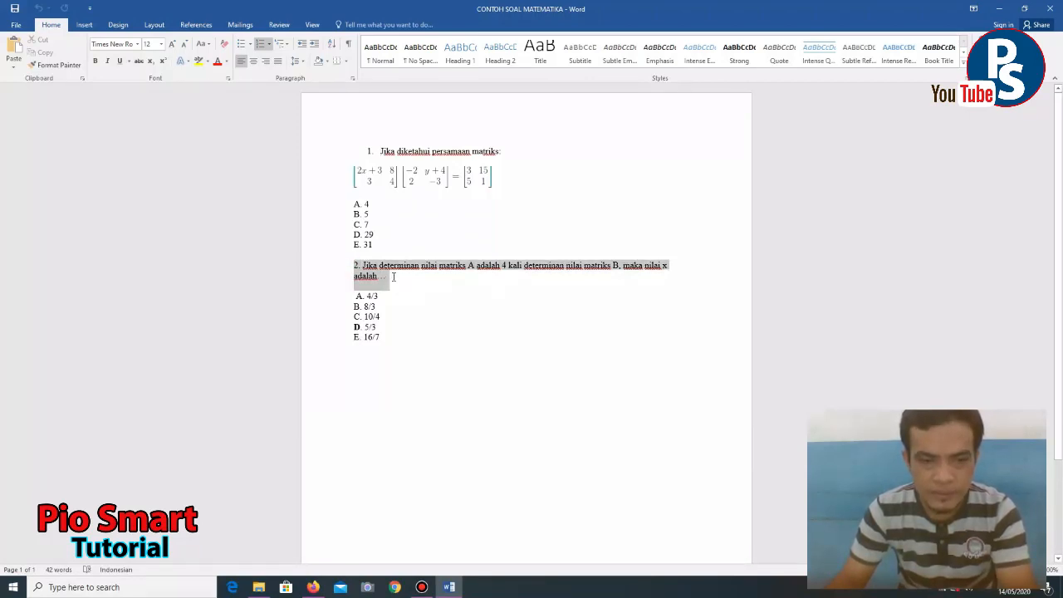
pyautogui.click(448, 587)
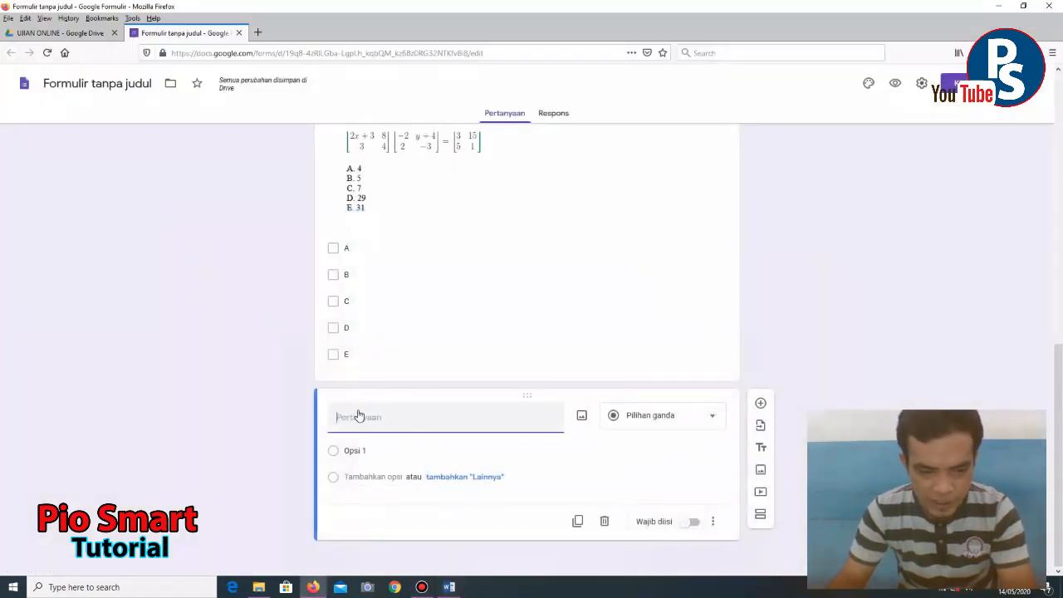
pyautogui.click(449, 587)
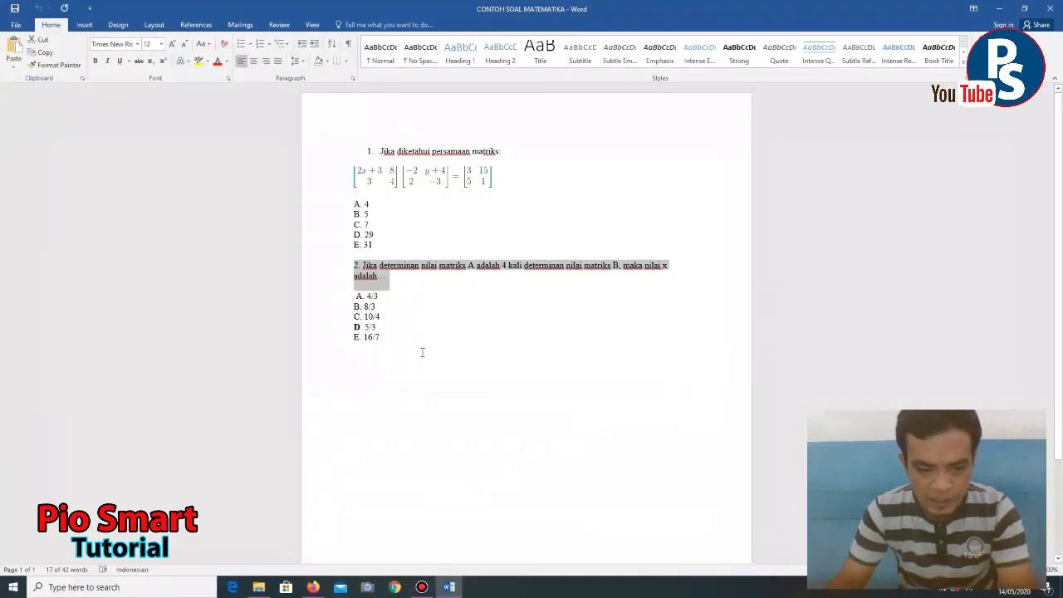
pyautogui.click(448, 587)
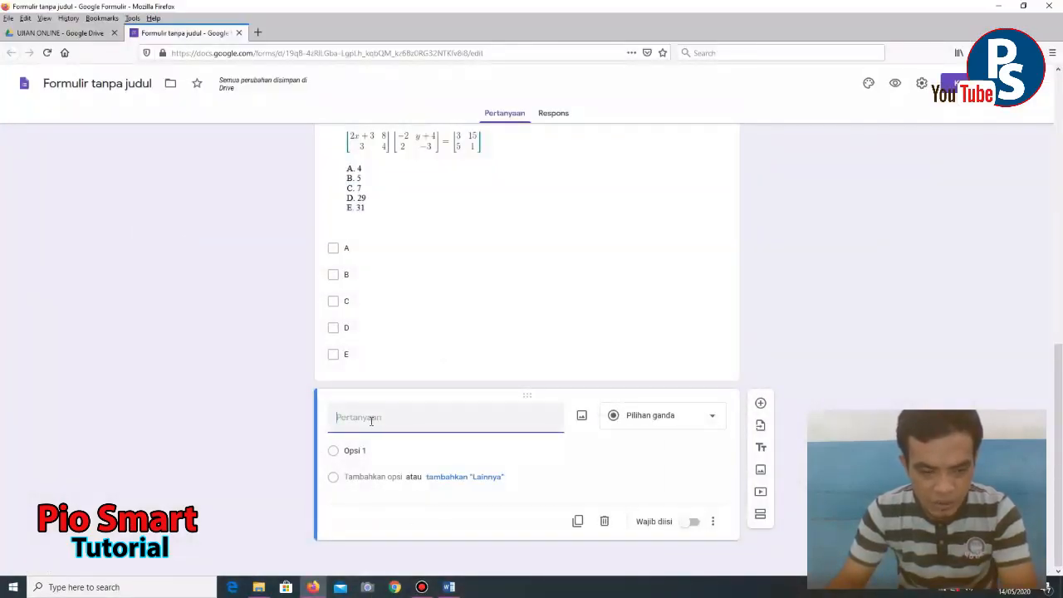
pyautogui.write('2. Jika determinan nilai matriks A adalah 4 kali determinan nilai matriks B, maka nilai x adalah...')
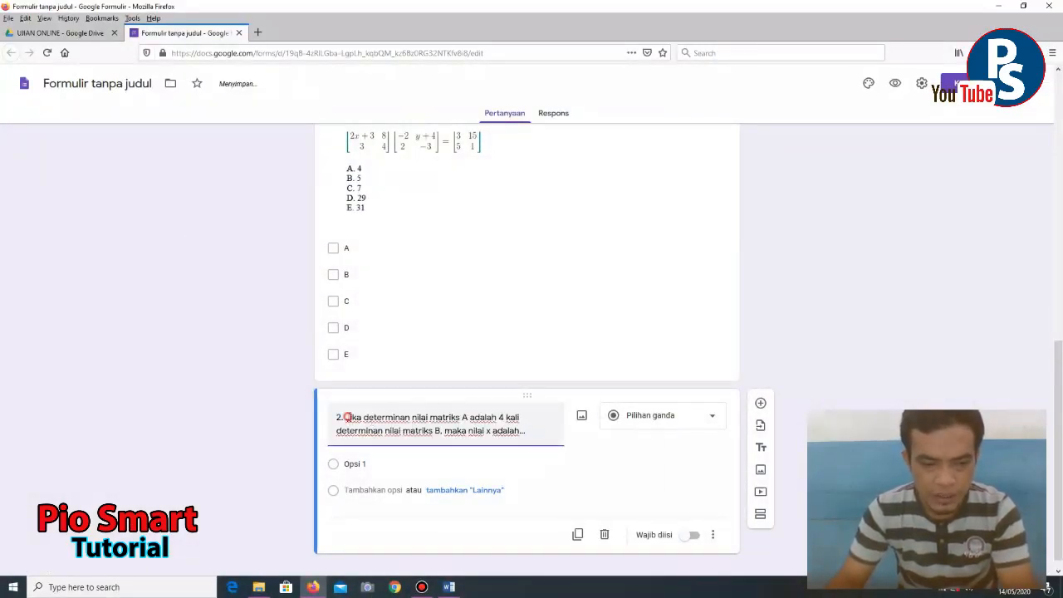
pyautogui.click(347, 416)
pyautogui.scroll(3, 363, 477)
pyautogui.scroll(-3, 365, 483)
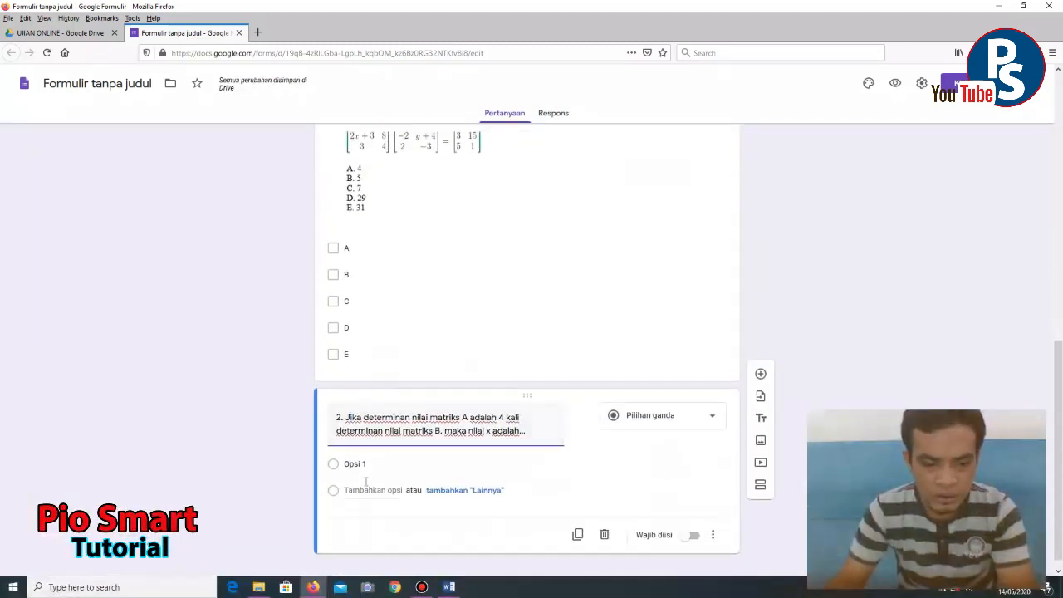
pyautogui.click(370, 451)
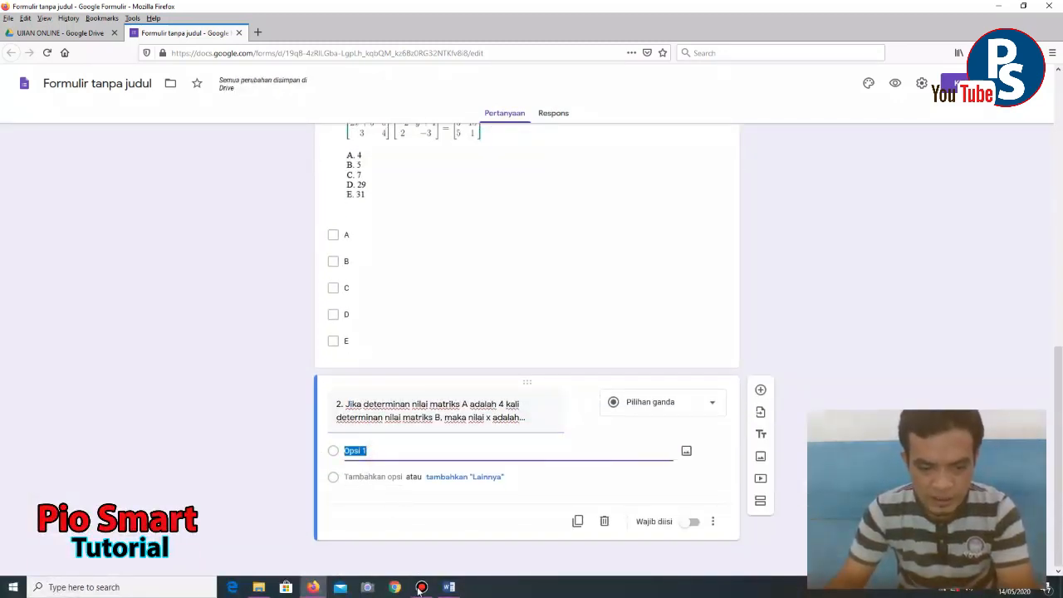
# - Select question 2's answer options A–E in Word and return to the form
pyautogui.click(445, 588)
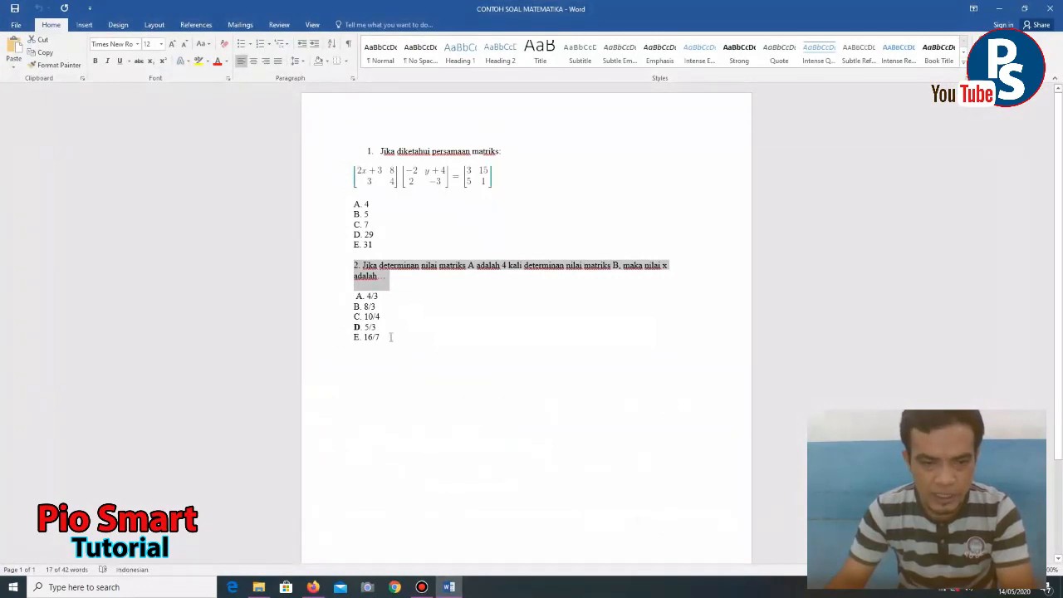
pyautogui.moveTo(384, 335); pyautogui.dragTo(354, 295)
pyautogui.hotkey('ctrl', 'c')
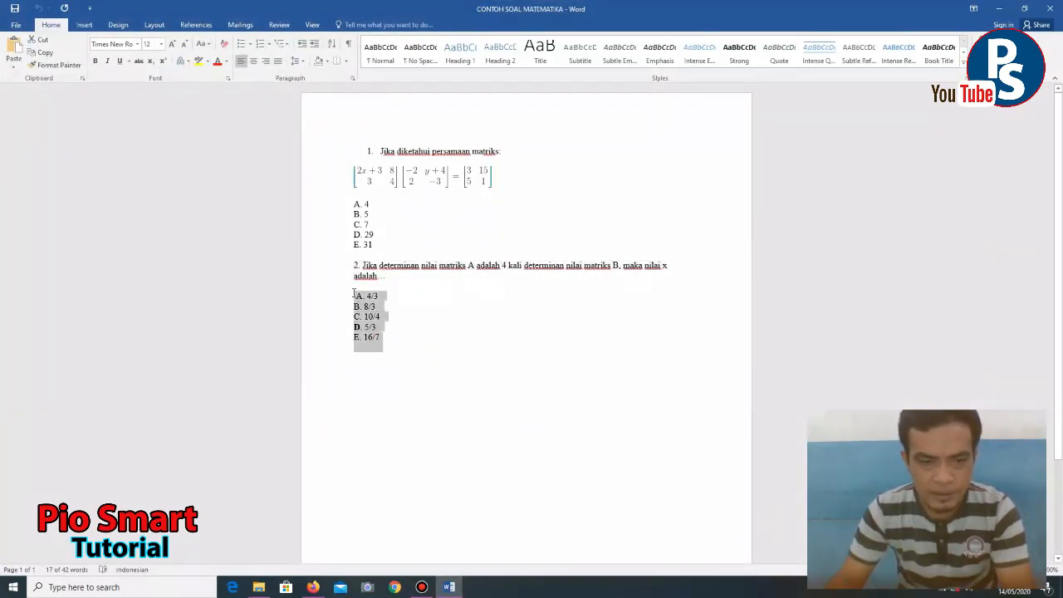
pyautogui.click(454, 590)
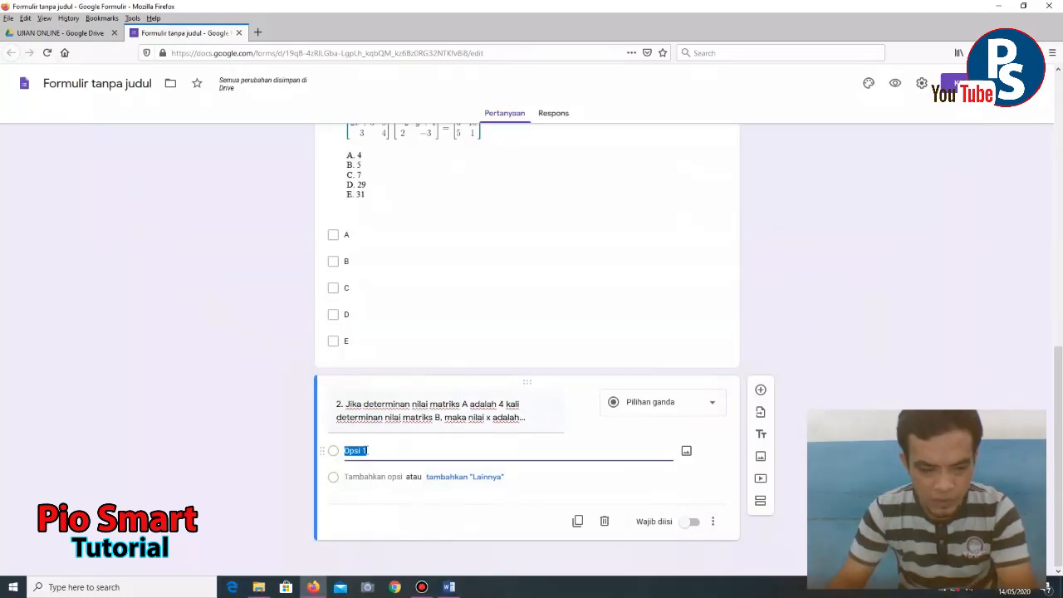
# - Replace the placeholder option with the five answer choices pasted from Word
pyautogui.press('BackSpace')
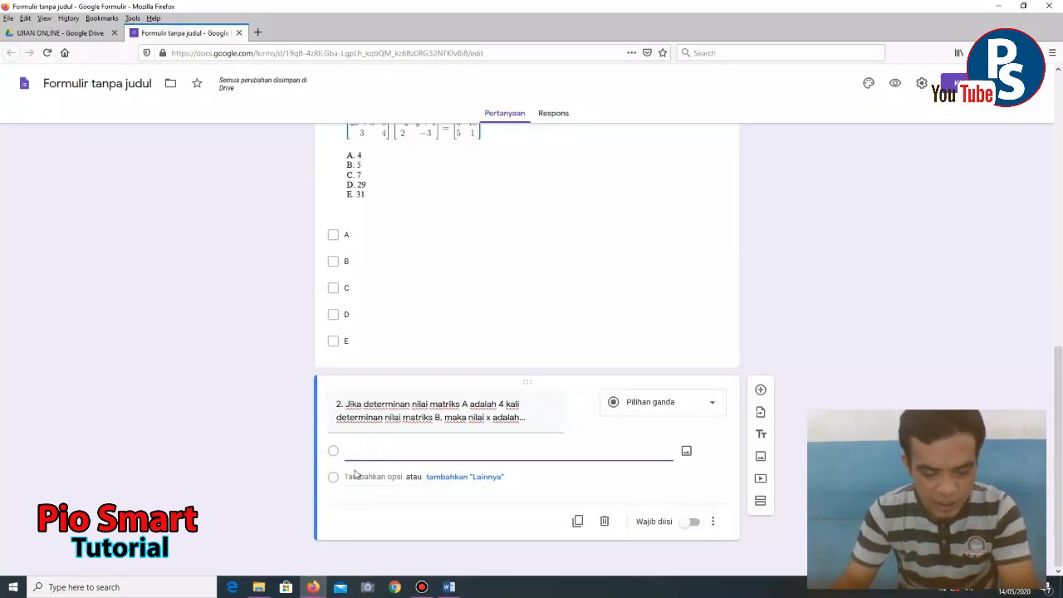
pyautogui.hotkey('ctrl', 'v')
pyautogui.scroll(-2, 348, 440)
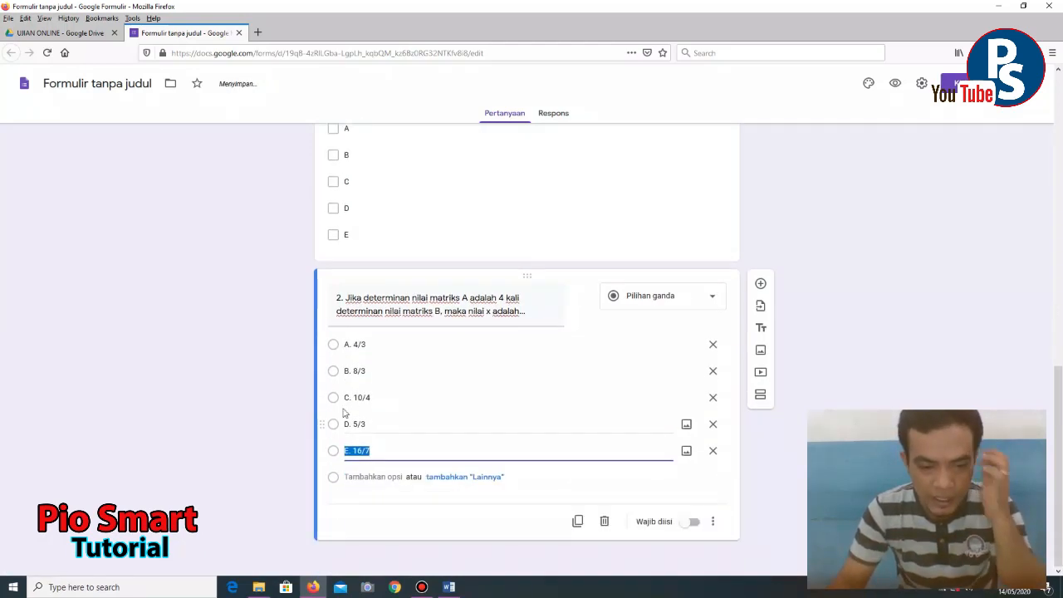
# - Strip the letter labels from the first two answers, 4/3 and 8/3
pyautogui.click(354, 344)
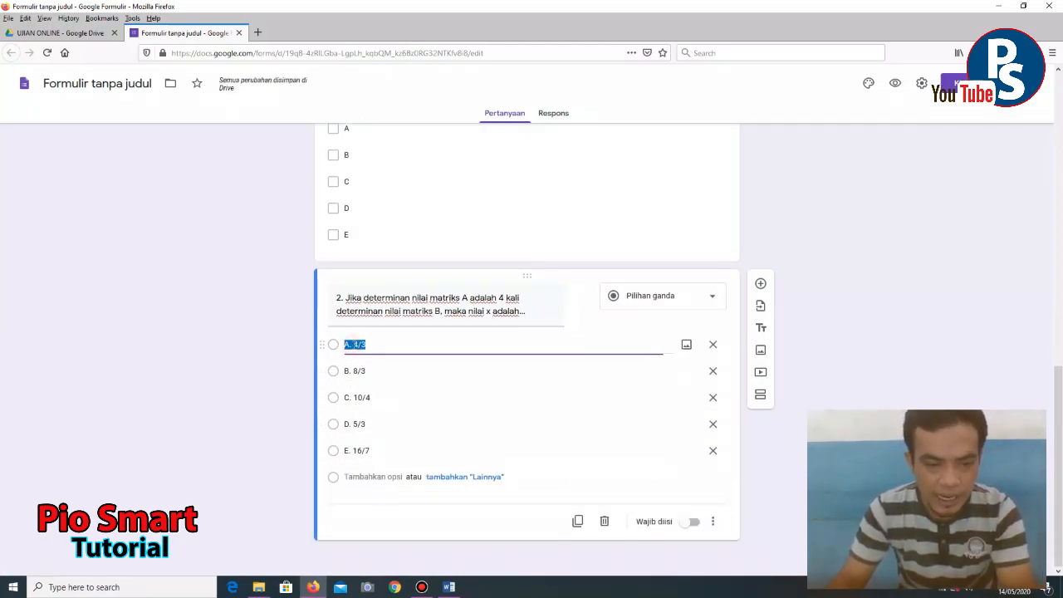
pyautogui.doubleClick(353, 343)
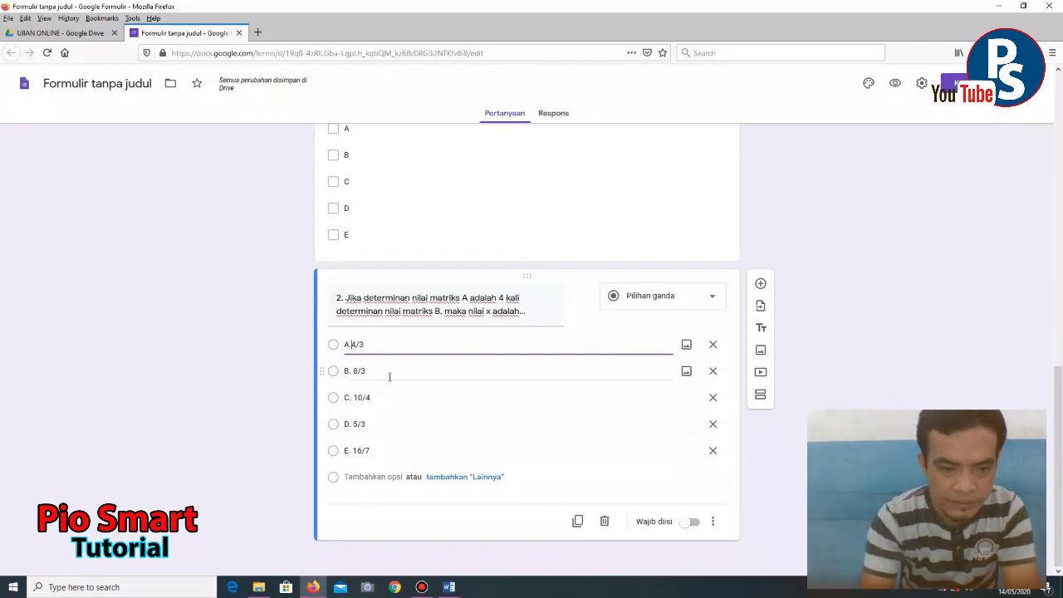
pyautogui.press('BackSpace')
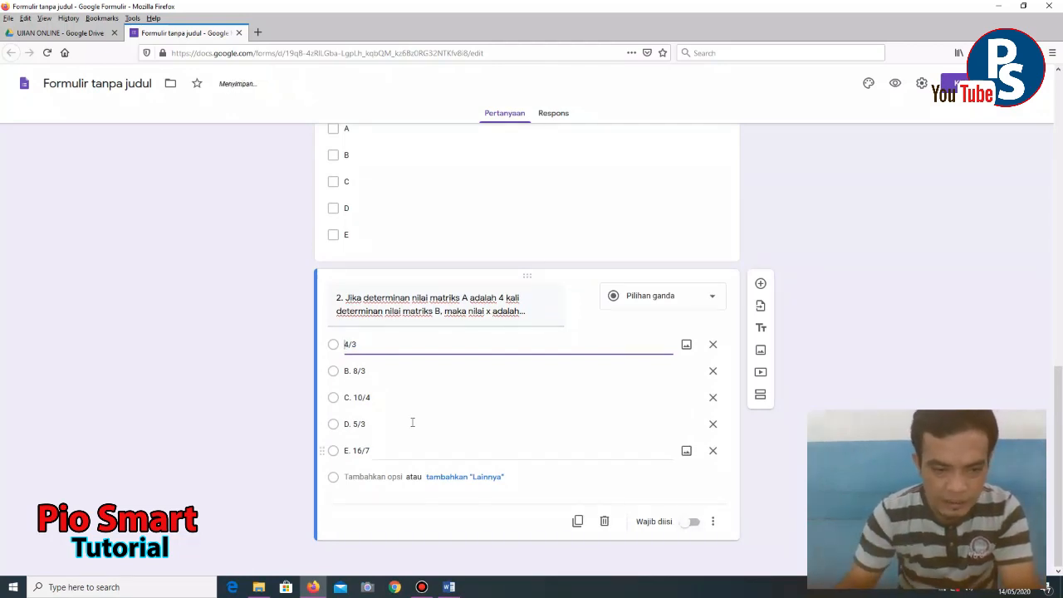
pyautogui.click(354, 371)
pyautogui.click(354, 371)
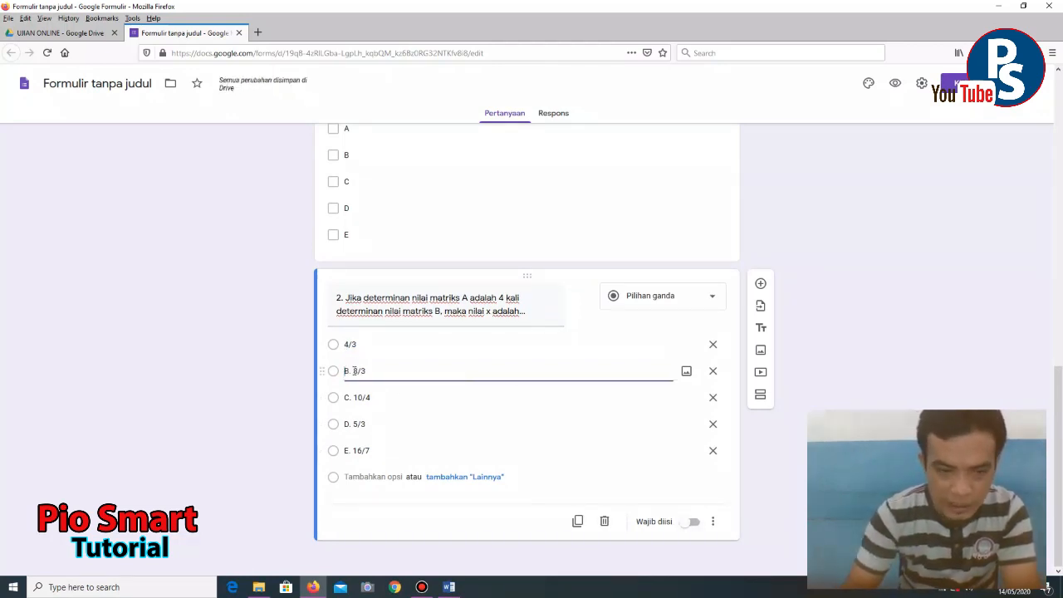
pyautogui.press('Return')
pyautogui.press('Return')
pyautogui.click(354, 371)
pyautogui.click(354, 371)
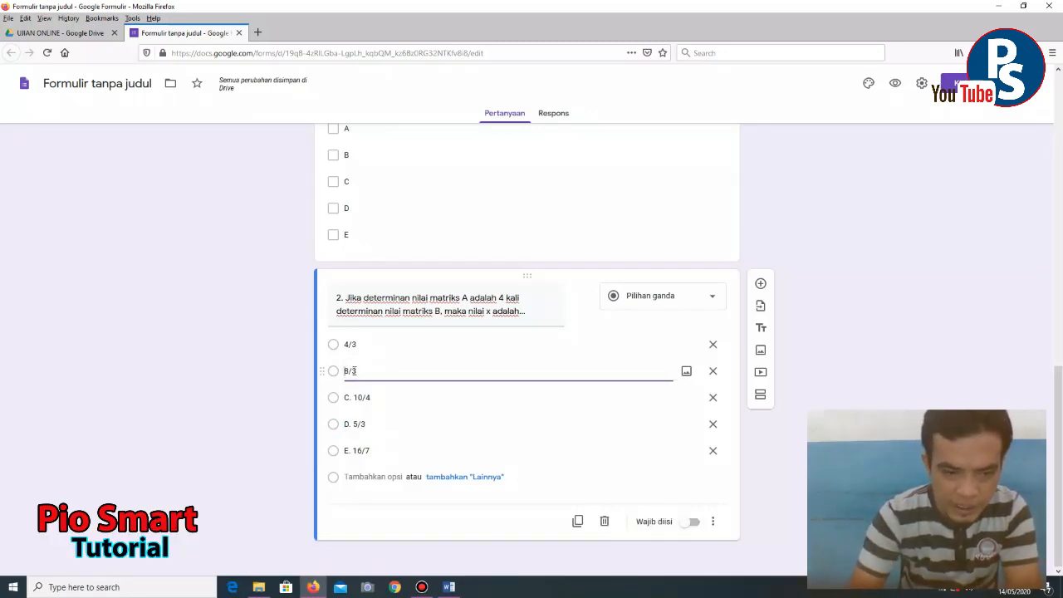
# - Strip the letter labels from the answers 10/4, 5/3 and 16/7
pyautogui.click(357, 396)
pyautogui.doubleClick(357, 397)
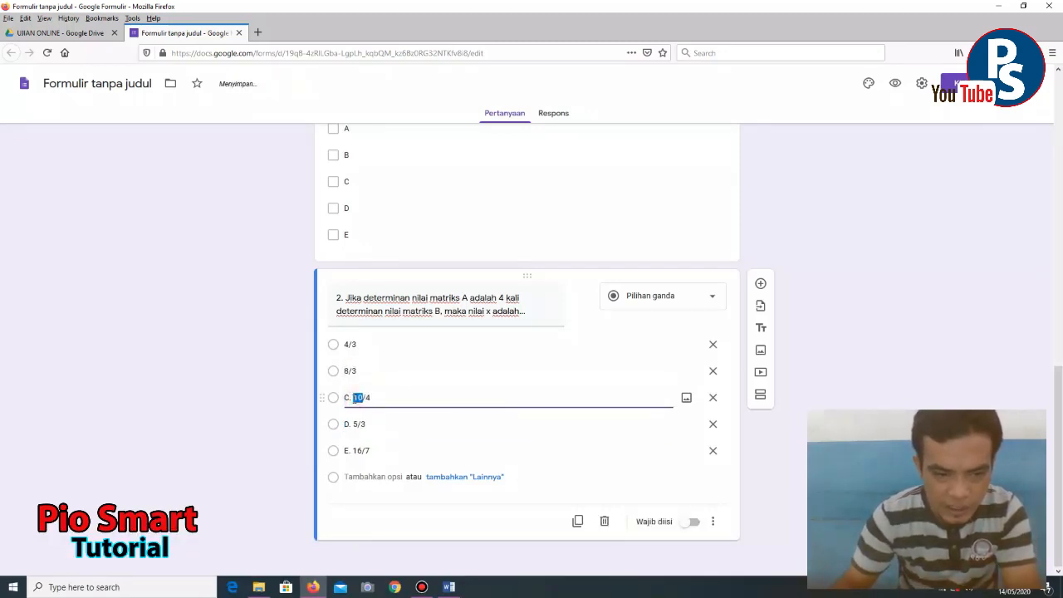
pyautogui.click(353, 398)
pyautogui.press('BackSpace')
pyautogui.press('BackSpace')
pyautogui.press('BackSpace')
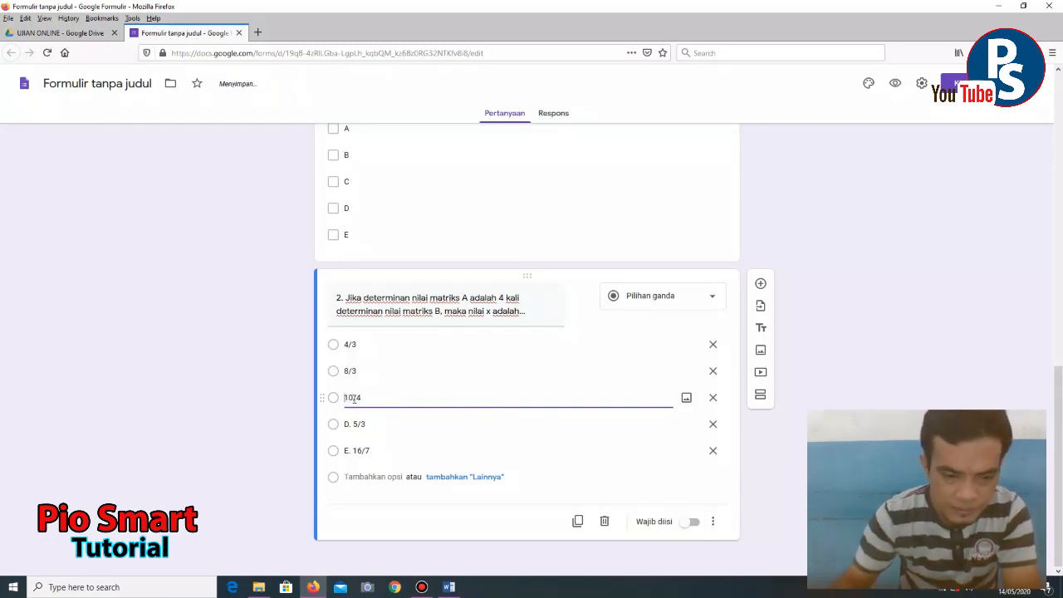
pyautogui.click(352, 422)
pyautogui.click(354, 424)
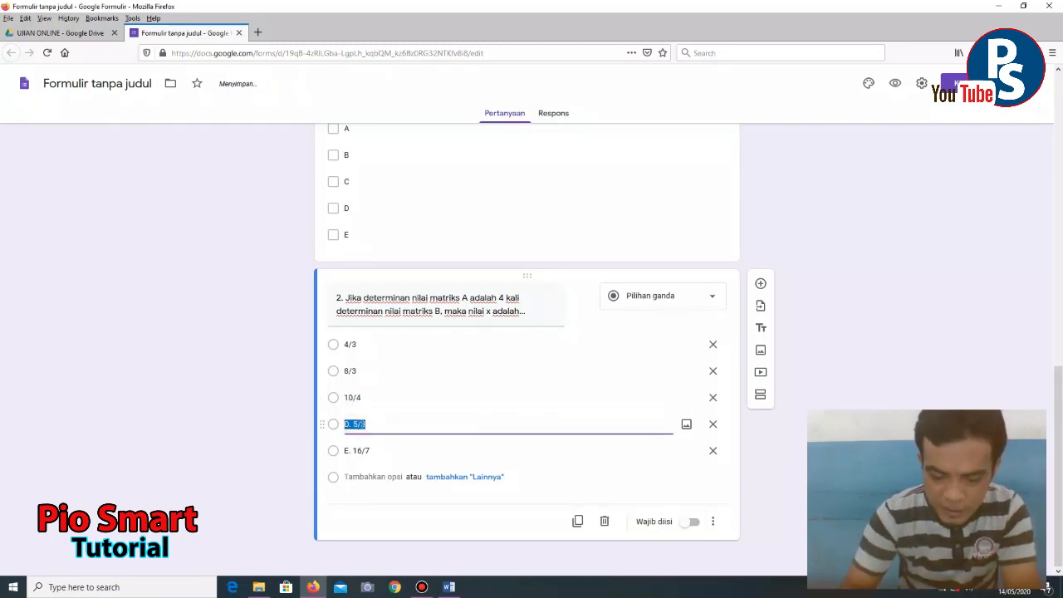
pyautogui.click(362, 424)
pyautogui.press('BackSpace')
pyautogui.press('BackSpace')
pyautogui.press('BackSpace')
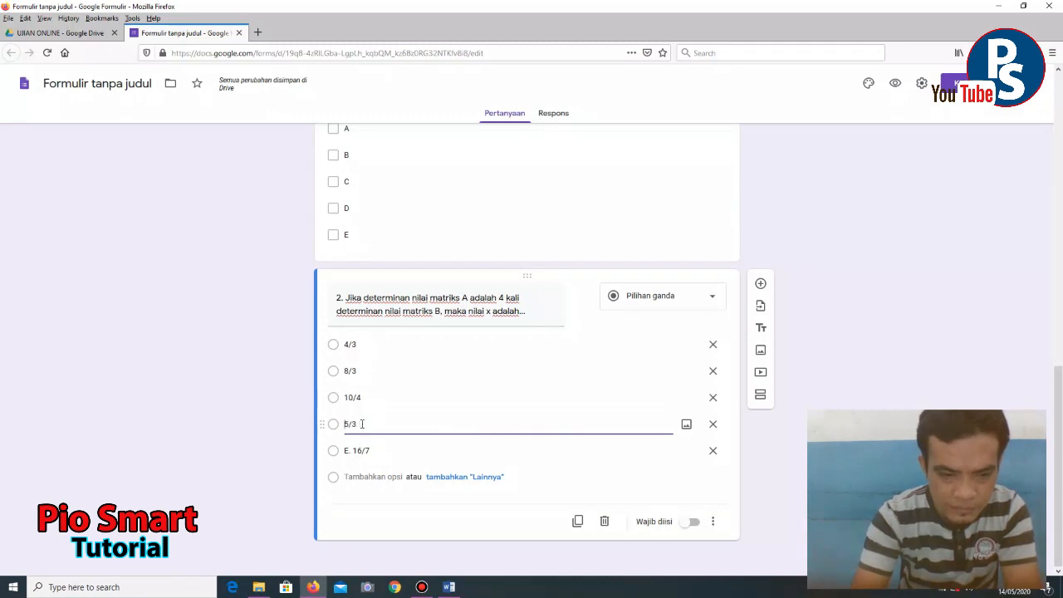
pyautogui.click(353, 452)
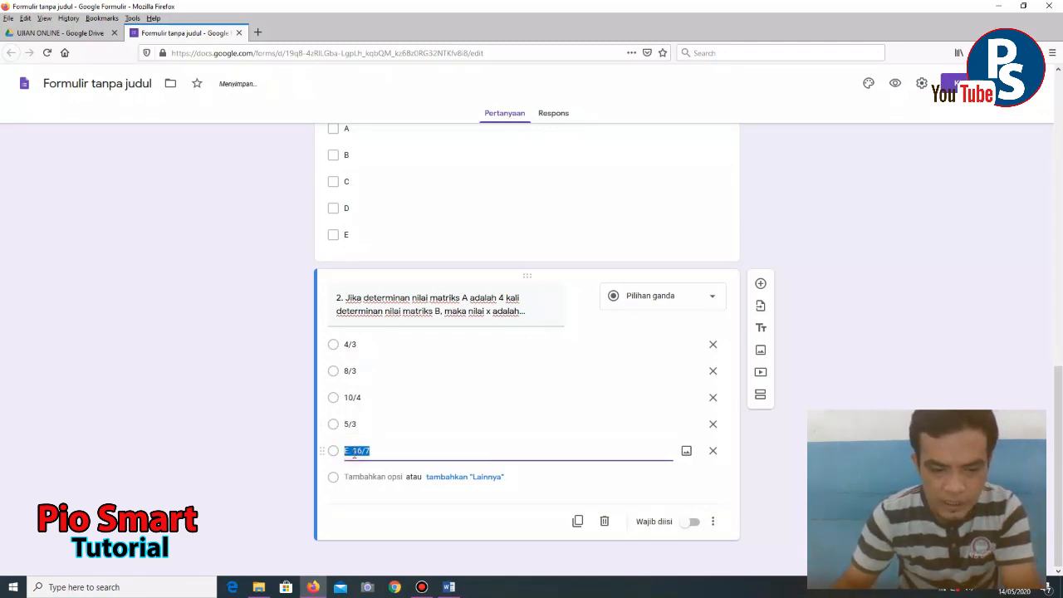
pyautogui.click(354, 452)
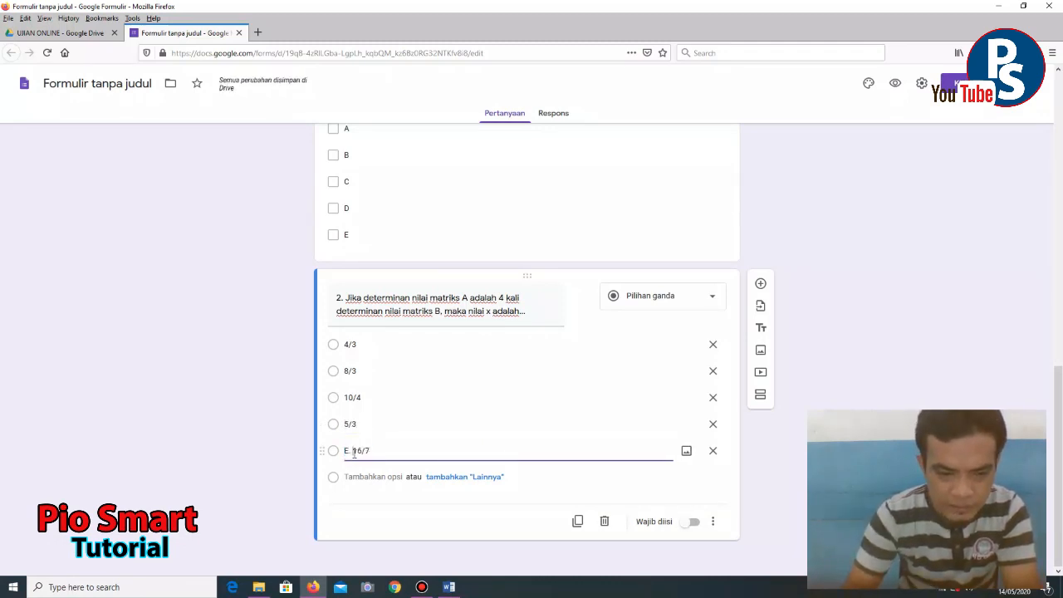
pyautogui.press('BackSpace')
pyautogui.press('BackSpace')
pyautogui.press('BackSpace')
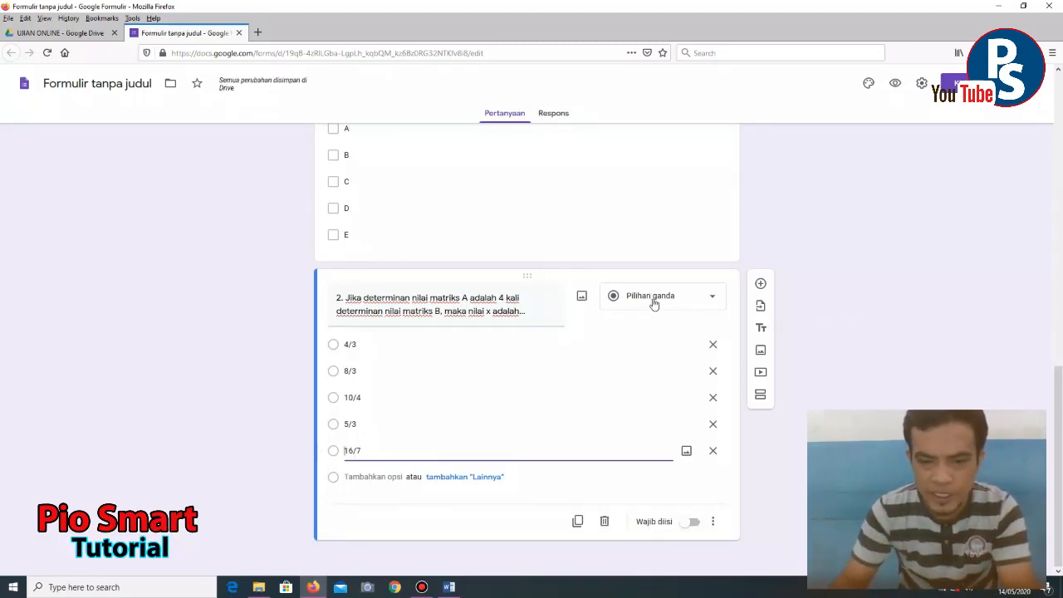
# - Switch question 2's type from Pilihan ganda to Kotak Centang and scroll back to the top
pyautogui.click(700, 301)
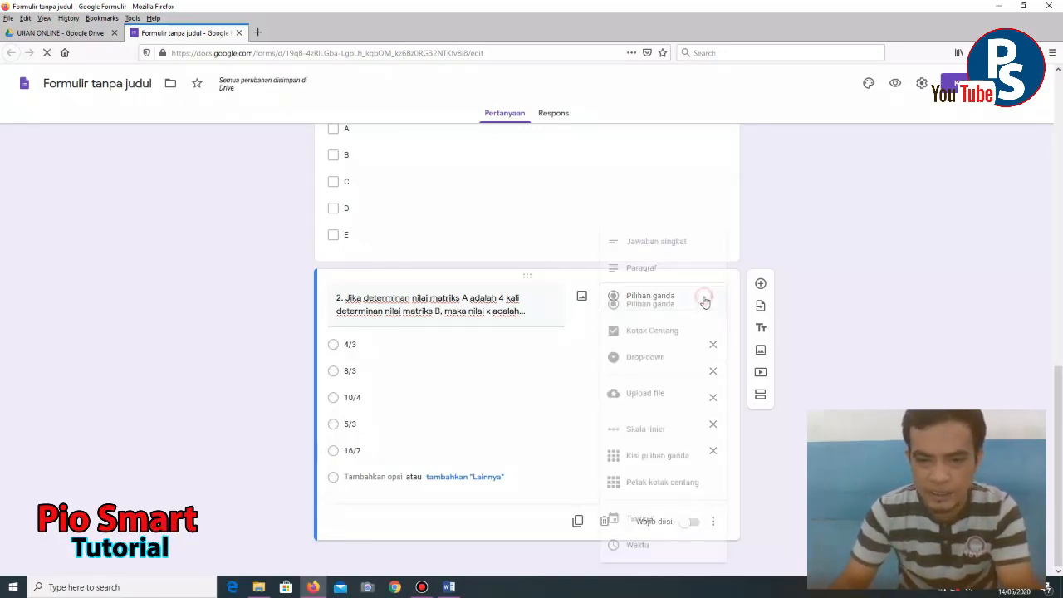
pyautogui.click(662, 337)
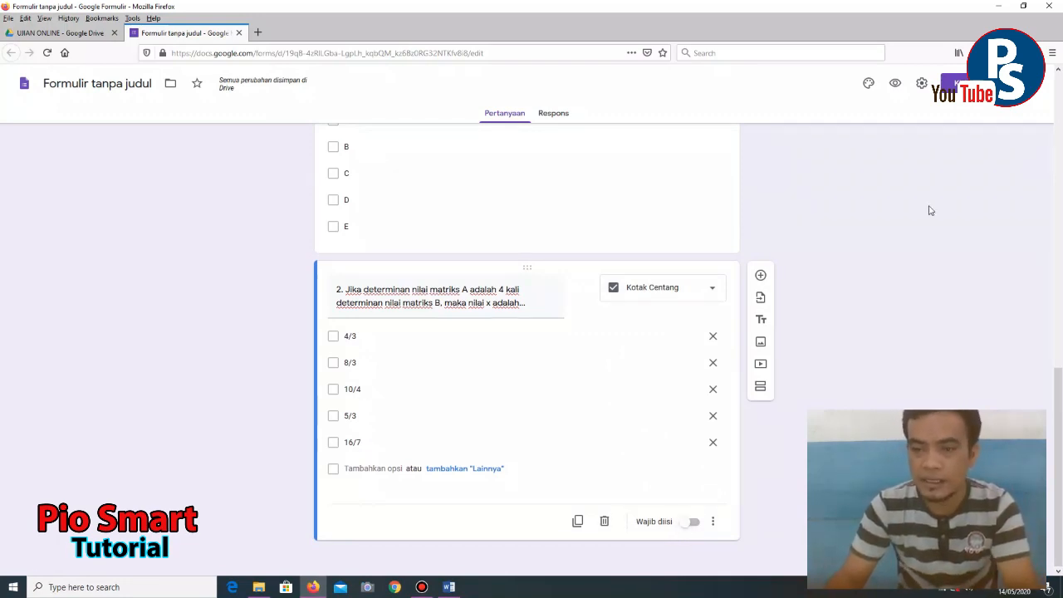
pyautogui.scroll(10, 892, 290)
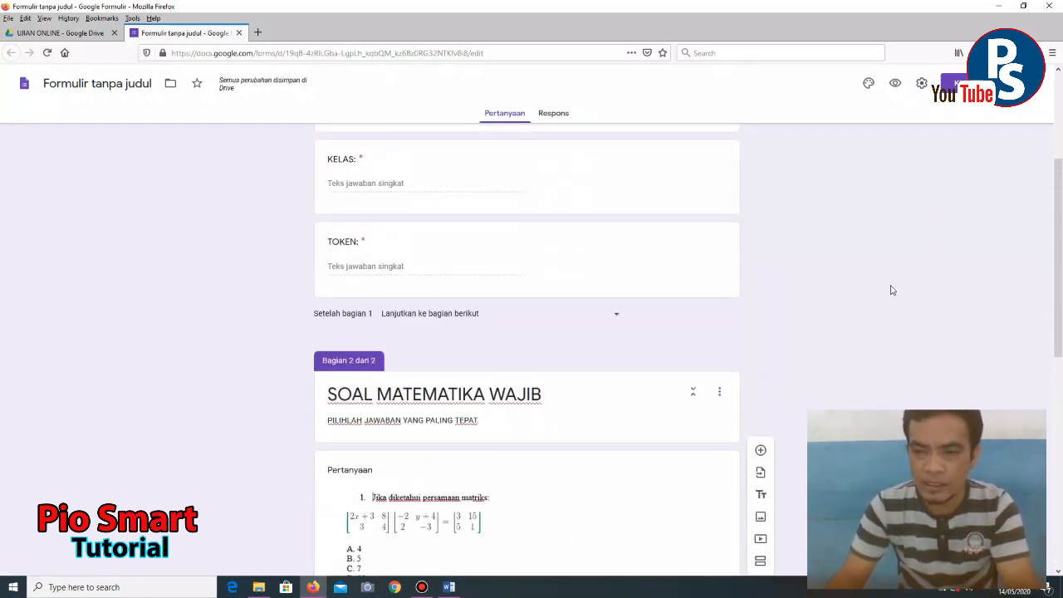
pyautogui.scroll(4, 891, 290)
pyautogui.scroll(-10, 892, 288)
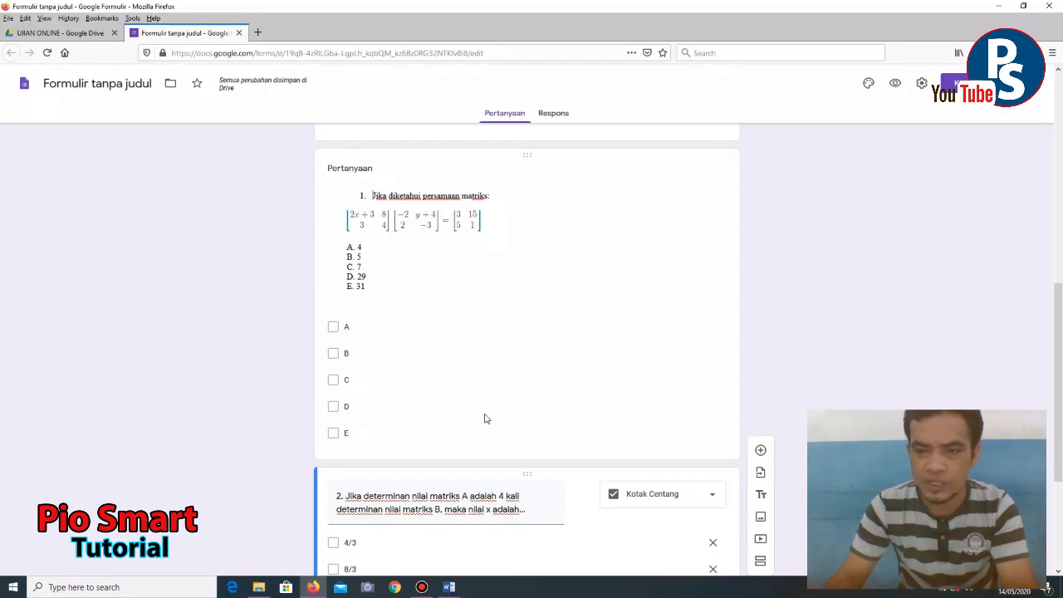
pyautogui.scroll(10, 485, 419)
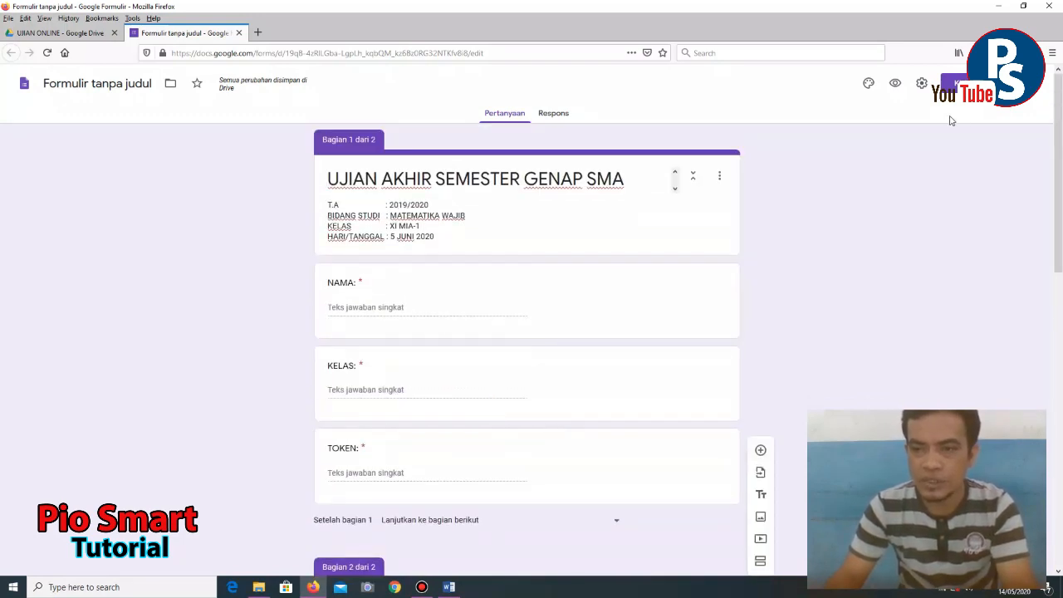
# - In the Kuis settings, enable 'Jadikan ini sebagai kuis', uncheck 'Jawaban yang benar', and save
pyautogui.click(922, 85)
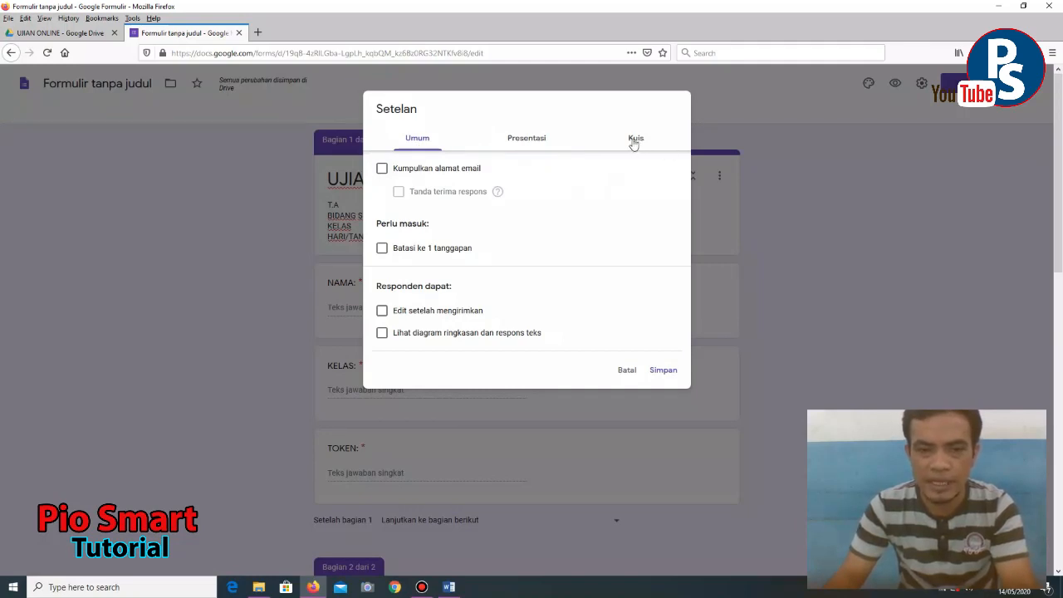
pyautogui.click(634, 139)
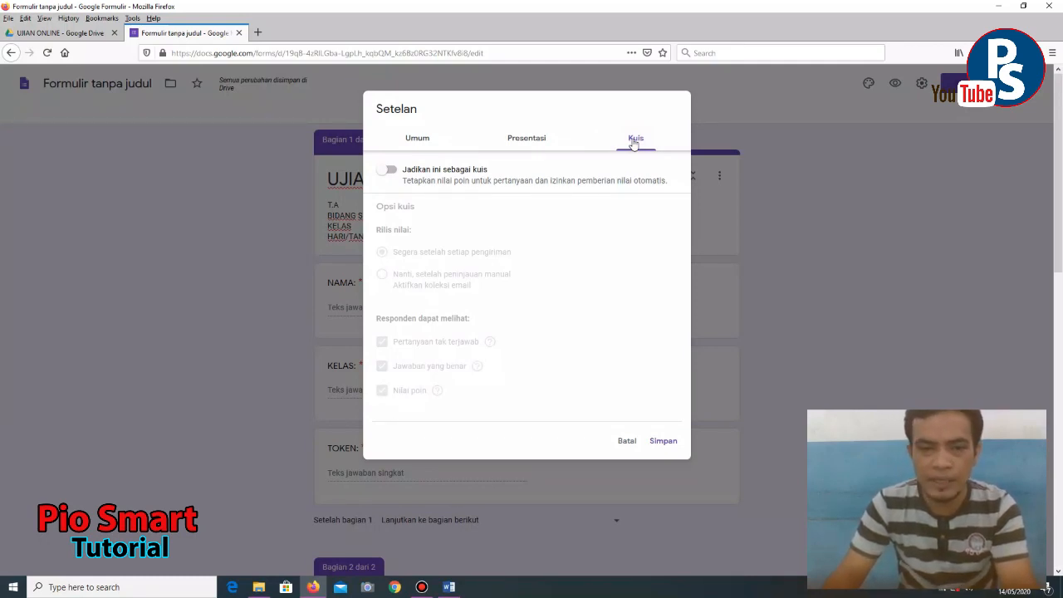
pyautogui.click(389, 171)
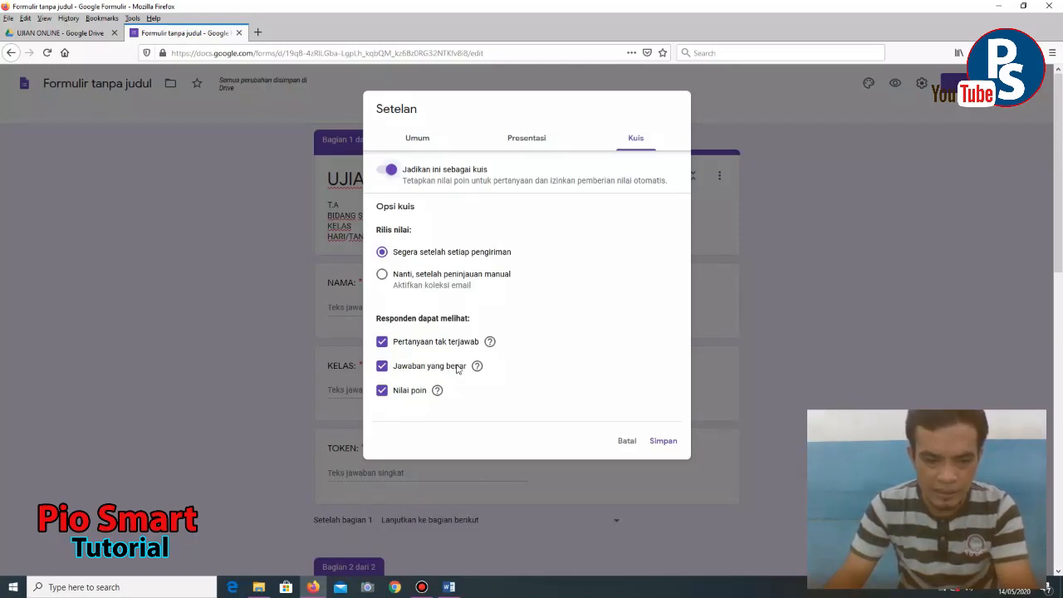
pyautogui.click(382, 366)
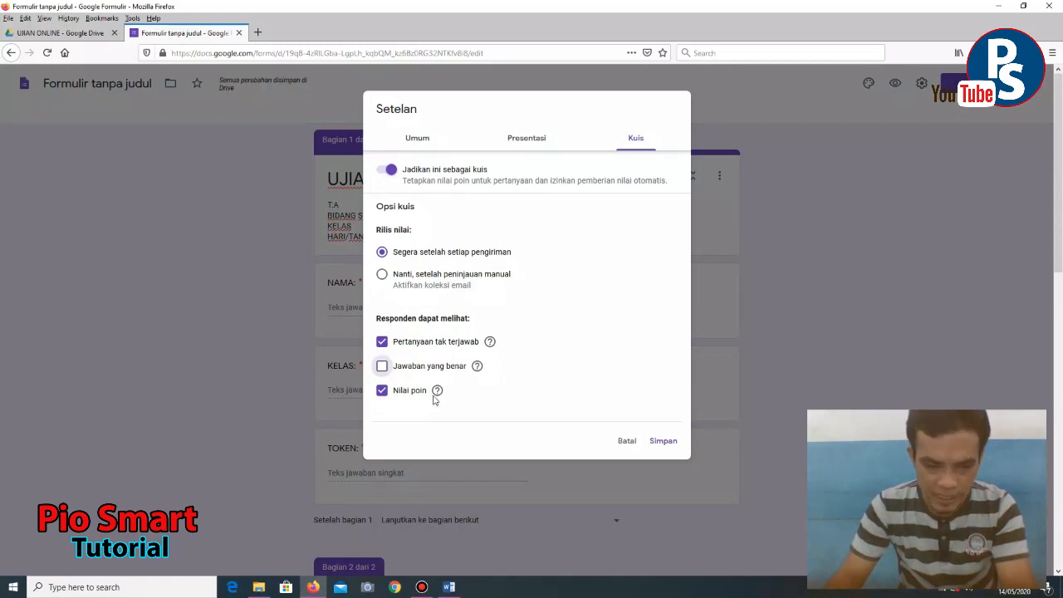
pyautogui.click(662, 441)
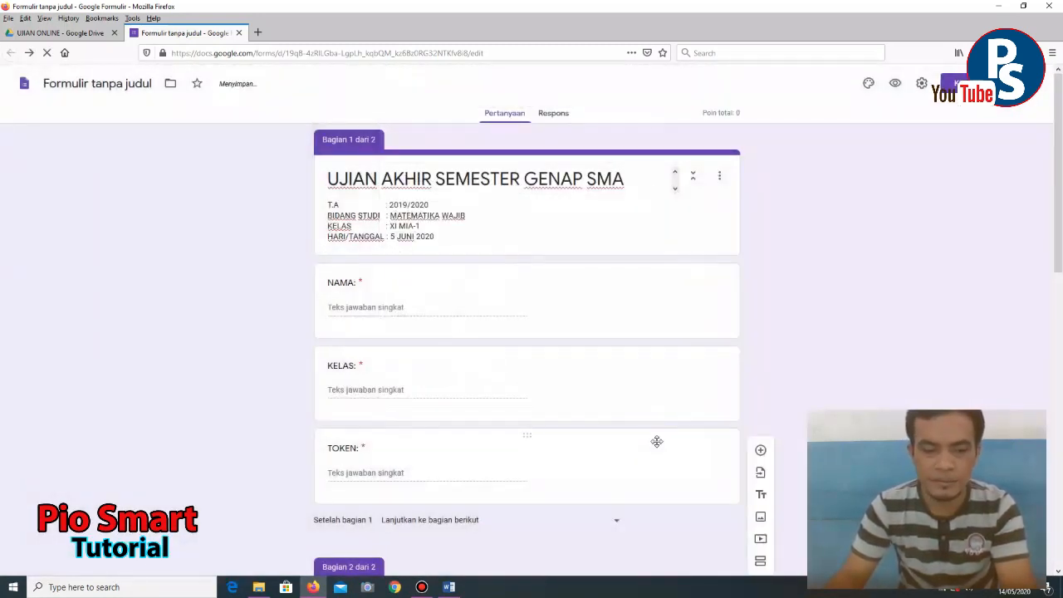
# - Scroll to question 1 and select it for editing
pyautogui.scroll(-8, 656, 441)
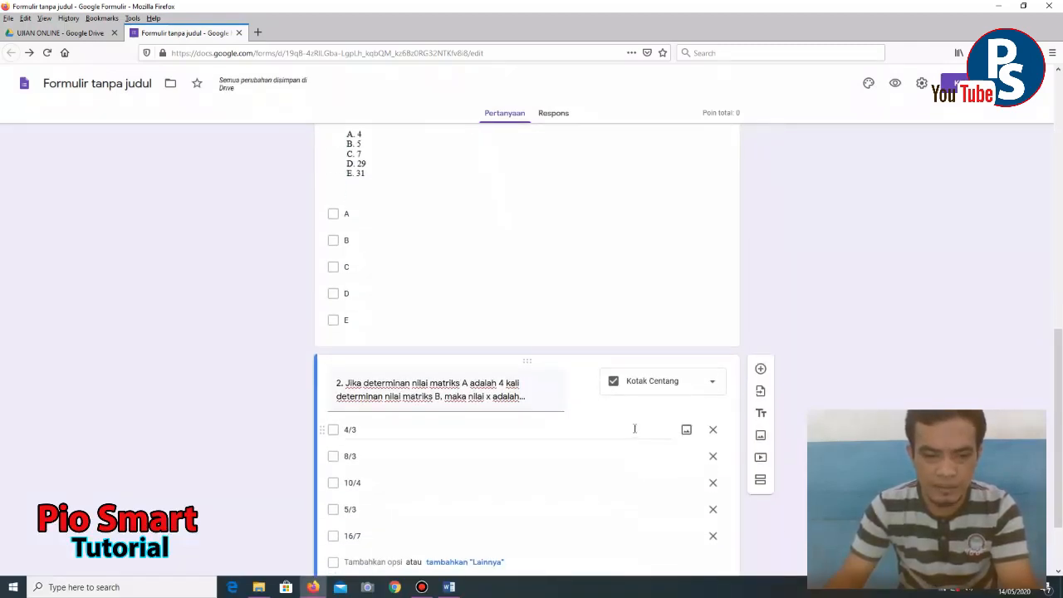
pyautogui.scroll(3, 424, 266)
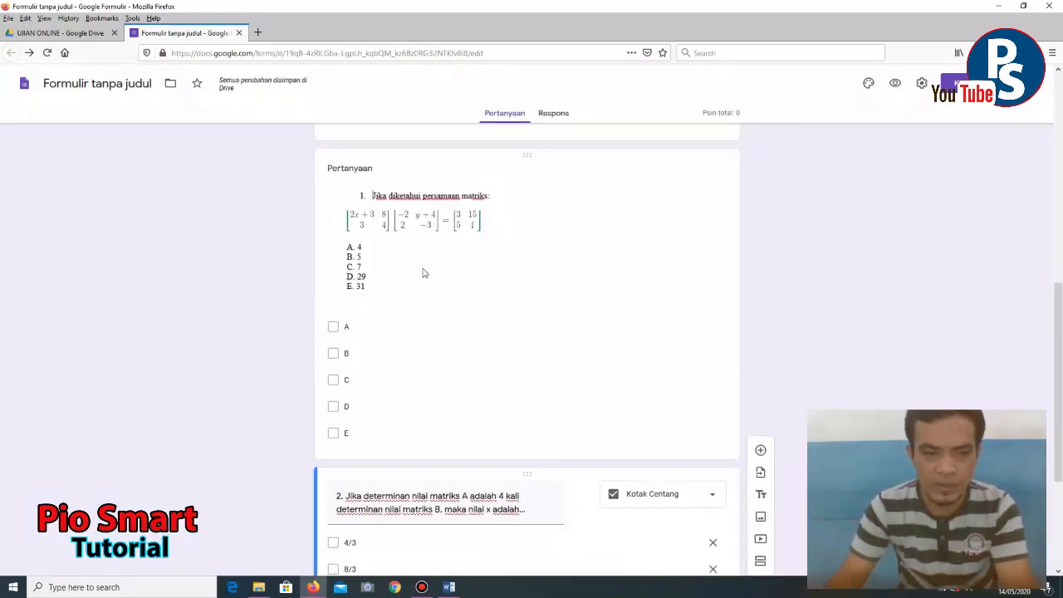
pyautogui.click(422, 274)
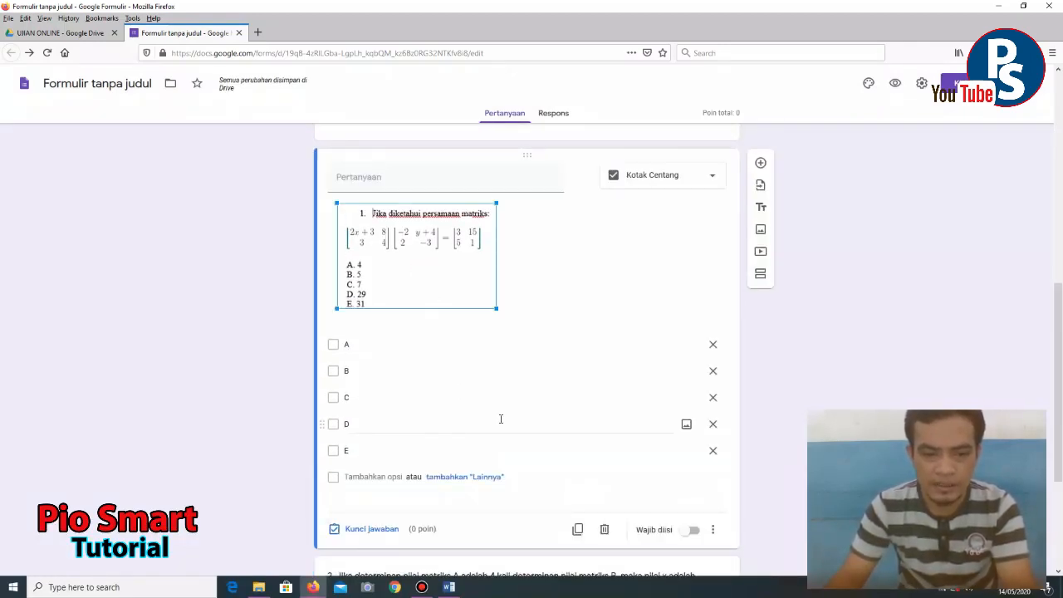
pyautogui.scroll(1, 502, 413)
pyautogui.scroll(-5, 504, 409)
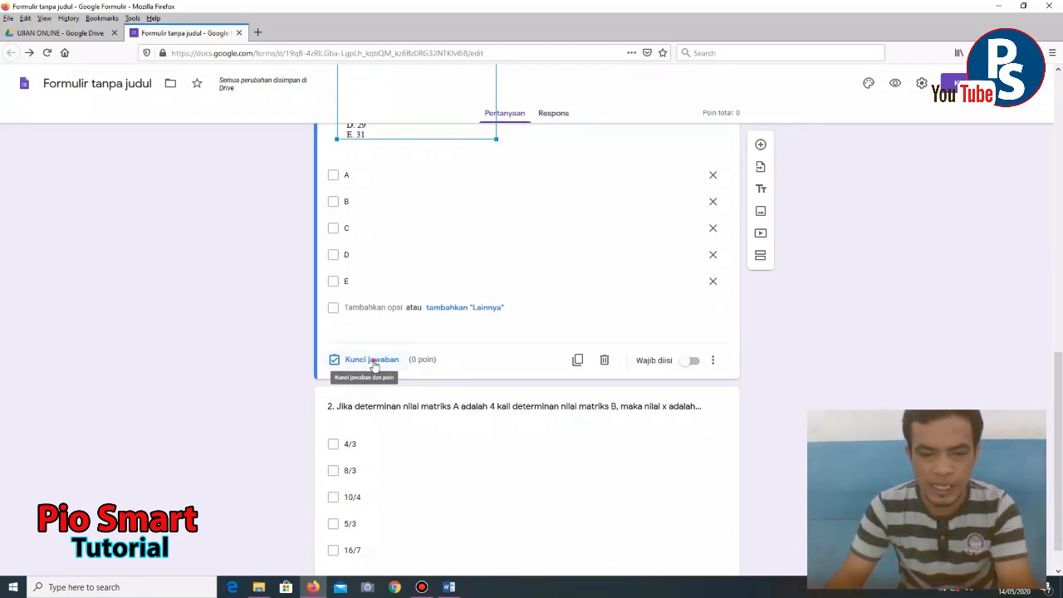
# - Set question 1's answer key to D as correct, worth 50 points
pyautogui.click(373, 363)
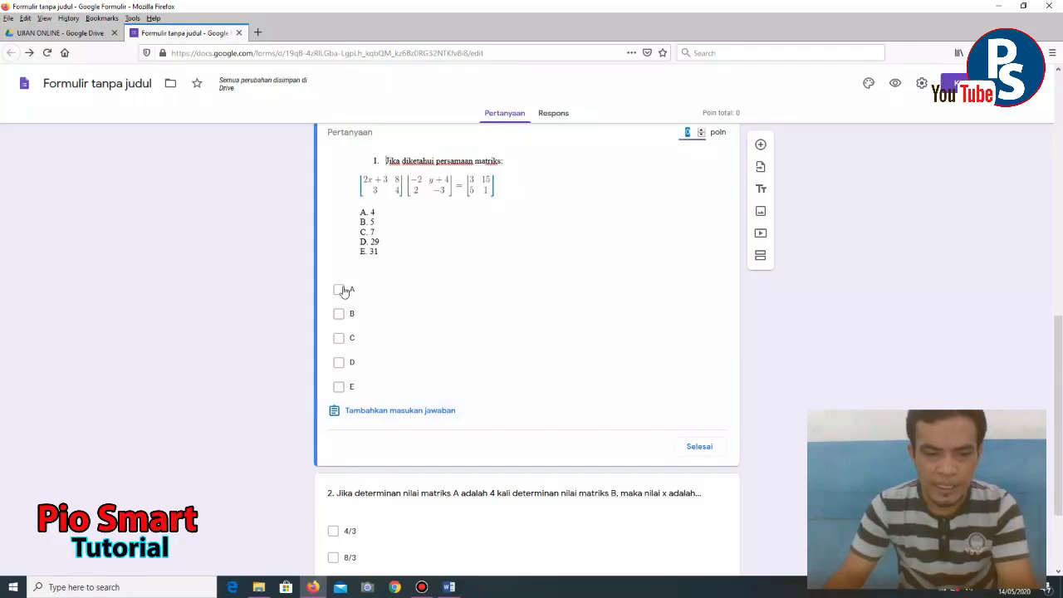
pyautogui.scroll(2, 440, 374)
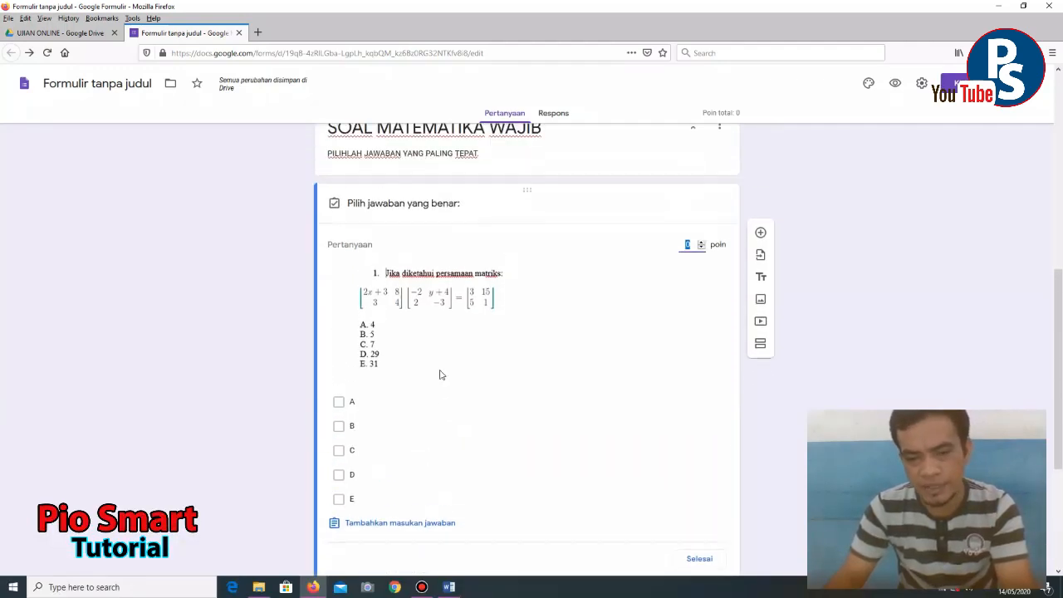
pyautogui.scroll(-1, 393, 434)
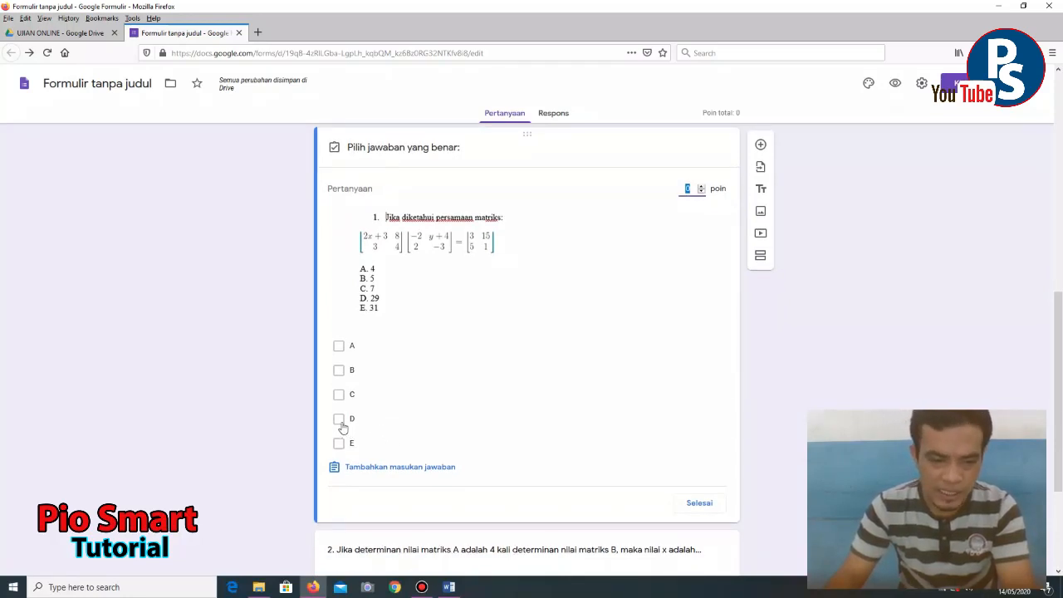
pyautogui.click(339, 424)
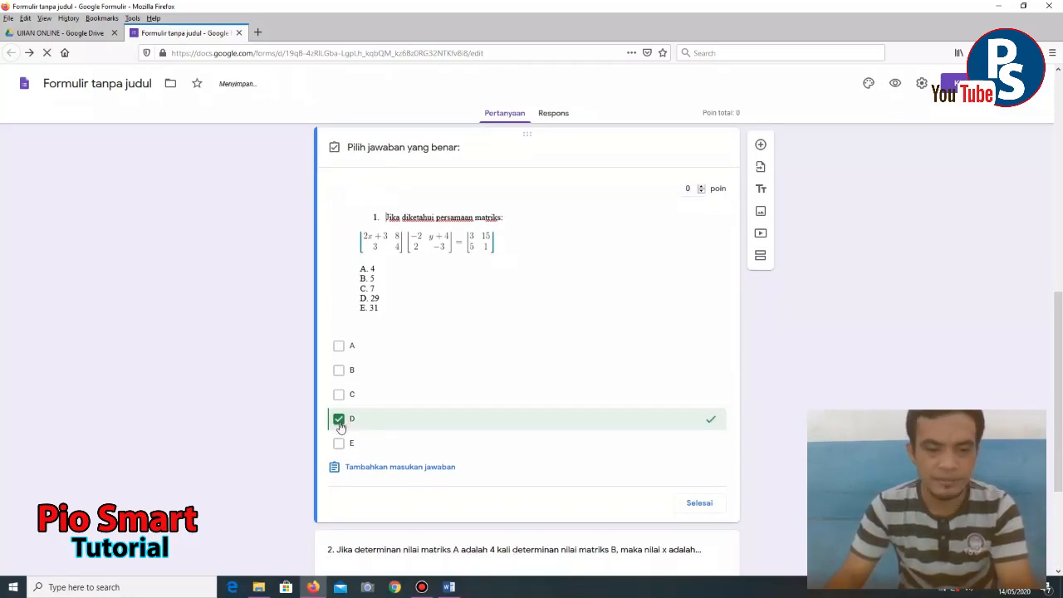
pyautogui.click(690, 189)
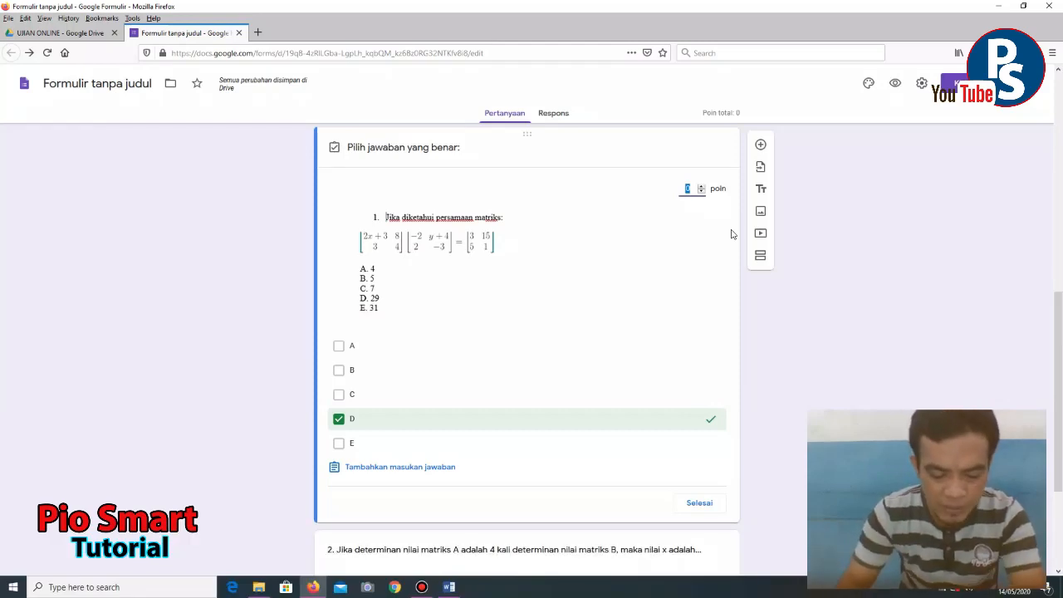
pyautogui.write('50')
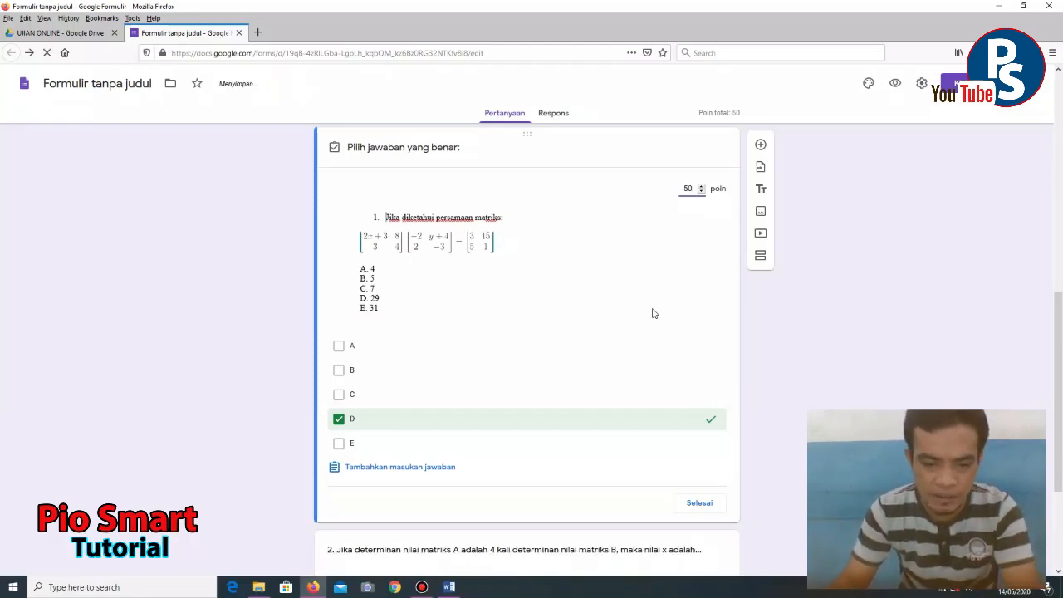
pyautogui.scroll(-2, 652, 310)
pyautogui.click(698, 323)
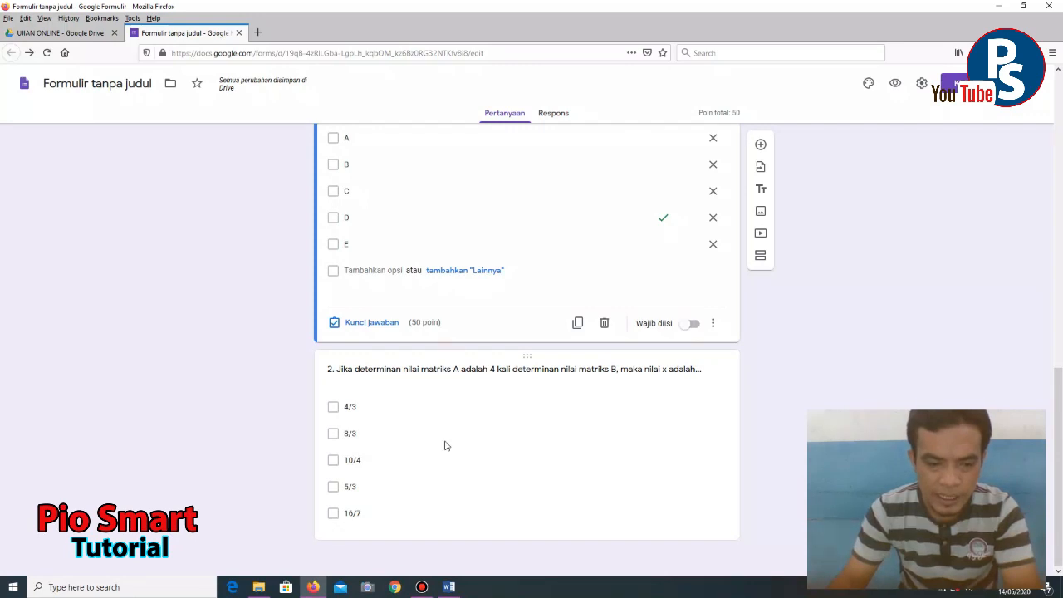
pyautogui.click(460, 406)
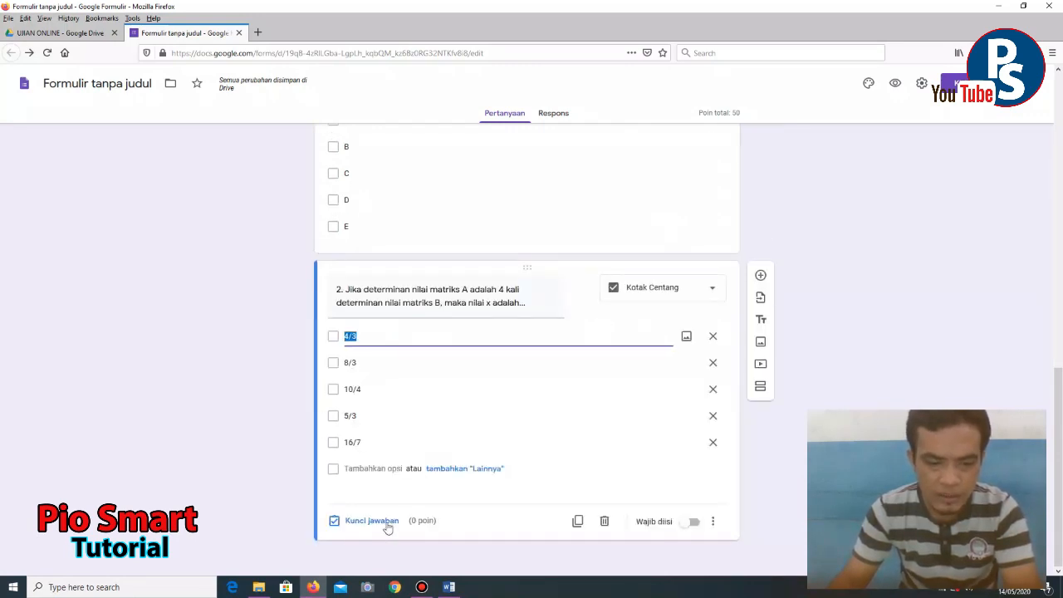
# - Mark 4/3 as question 2's correct answer and award it 50 points
pyautogui.click(372, 520)
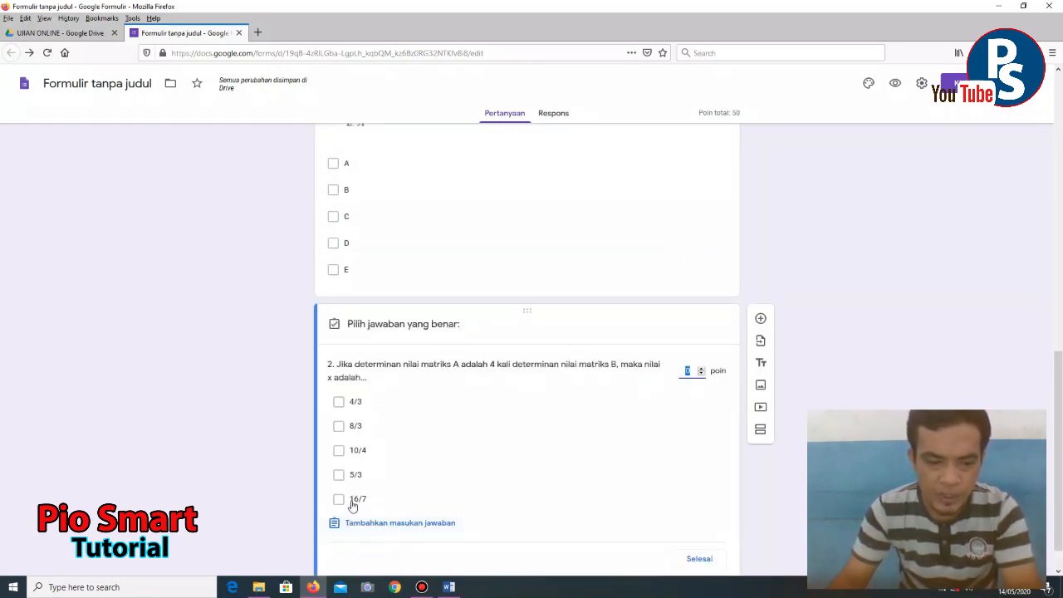
pyautogui.click(338, 401)
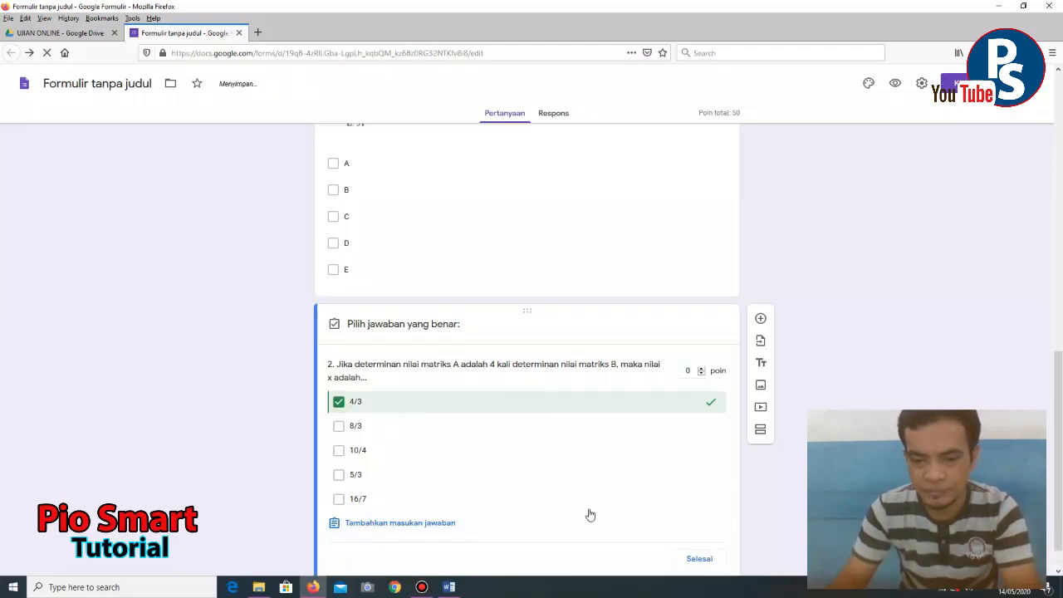
pyautogui.click(694, 371)
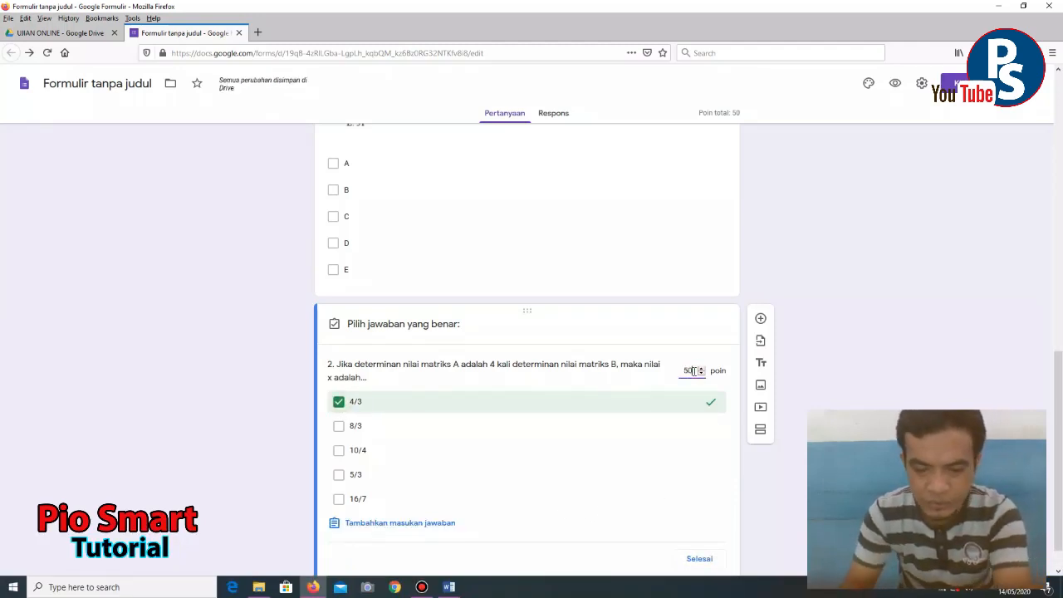
pyautogui.click(688, 561)
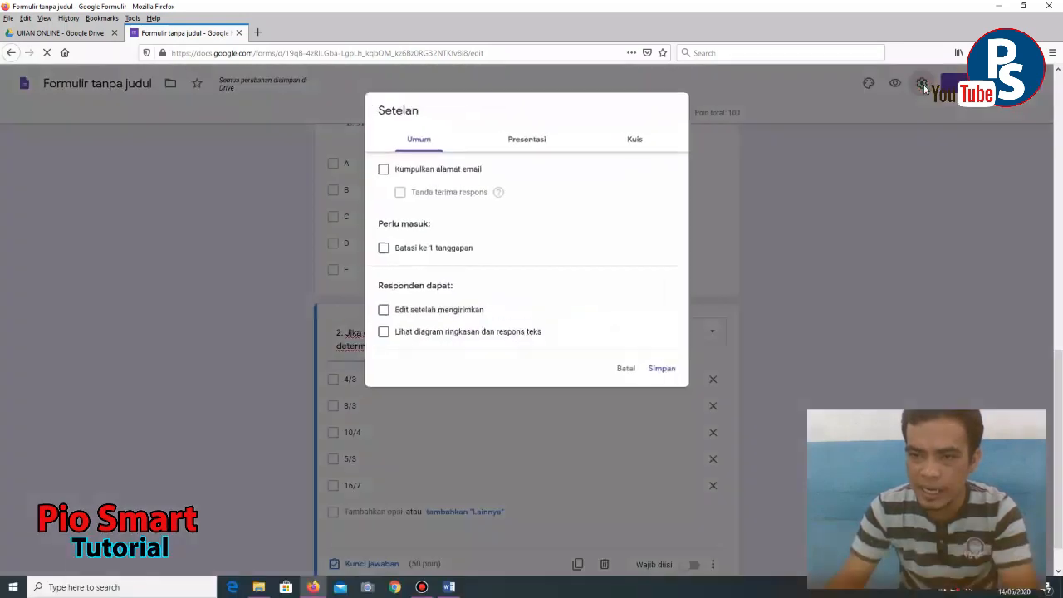
# - In the form settings, restrict each respondent to 1 response and view presentation options
pyautogui.click(921, 83)
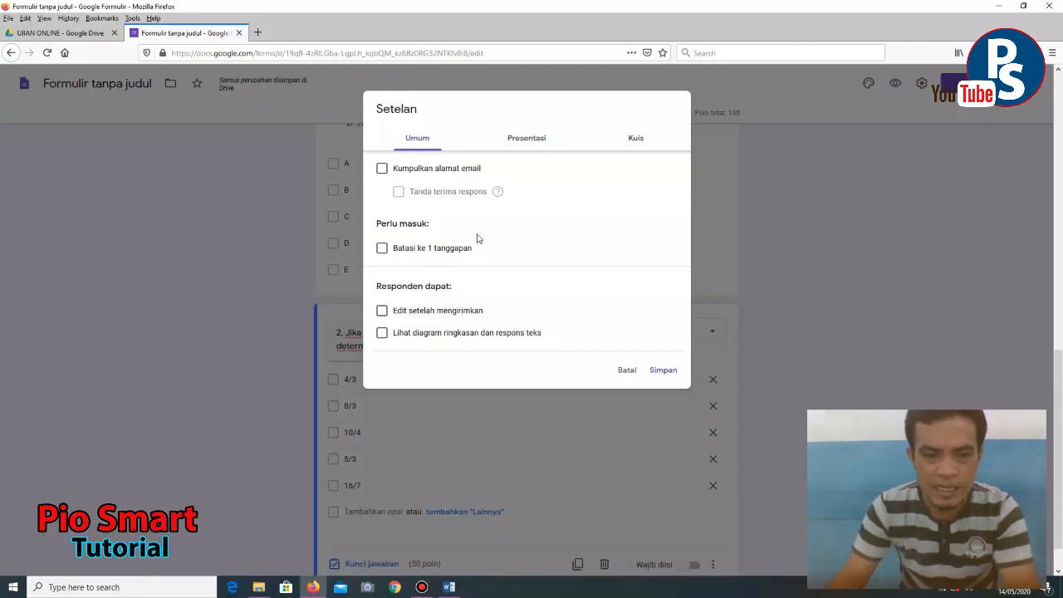
pyautogui.click(382, 249)
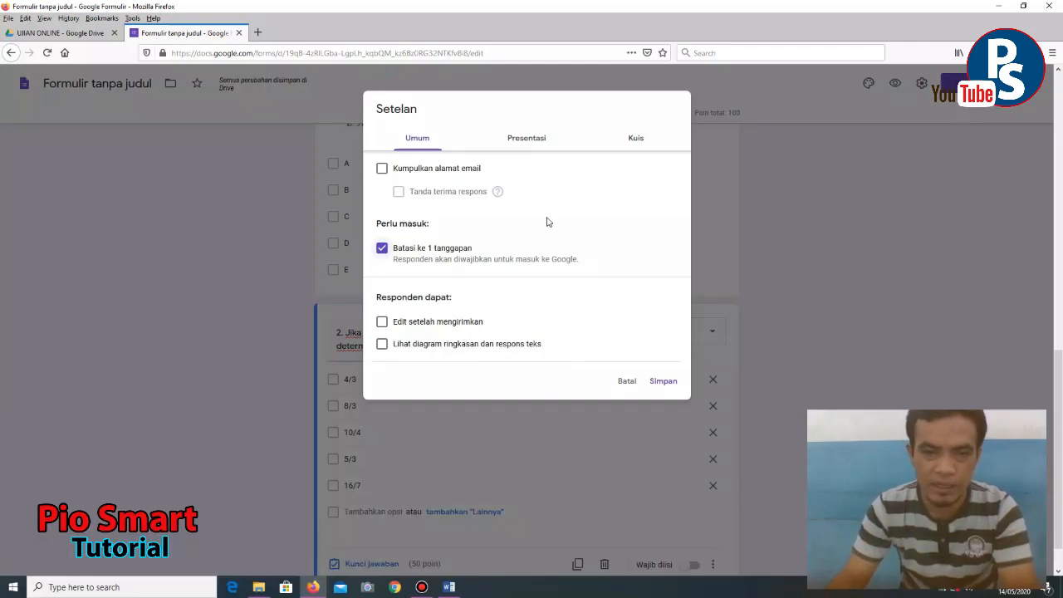
pyautogui.click(527, 141)
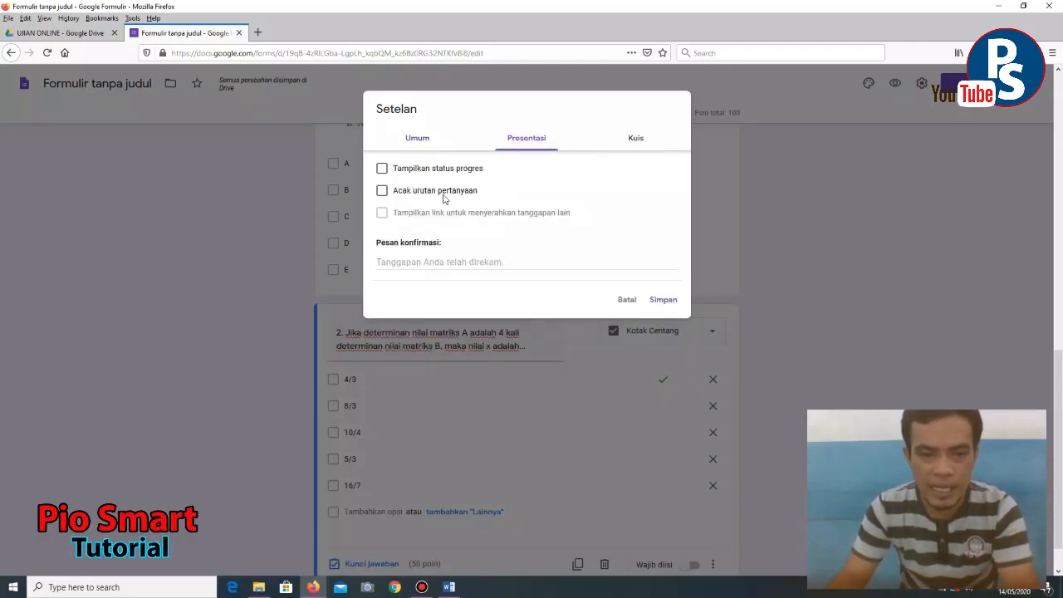
# - Set the confirmation message to 'TERIMAKASIH ANDA TELAH SELESAI MELAKUKAN UJIAN HARI INI.' and save
pyautogui.click(479, 261)
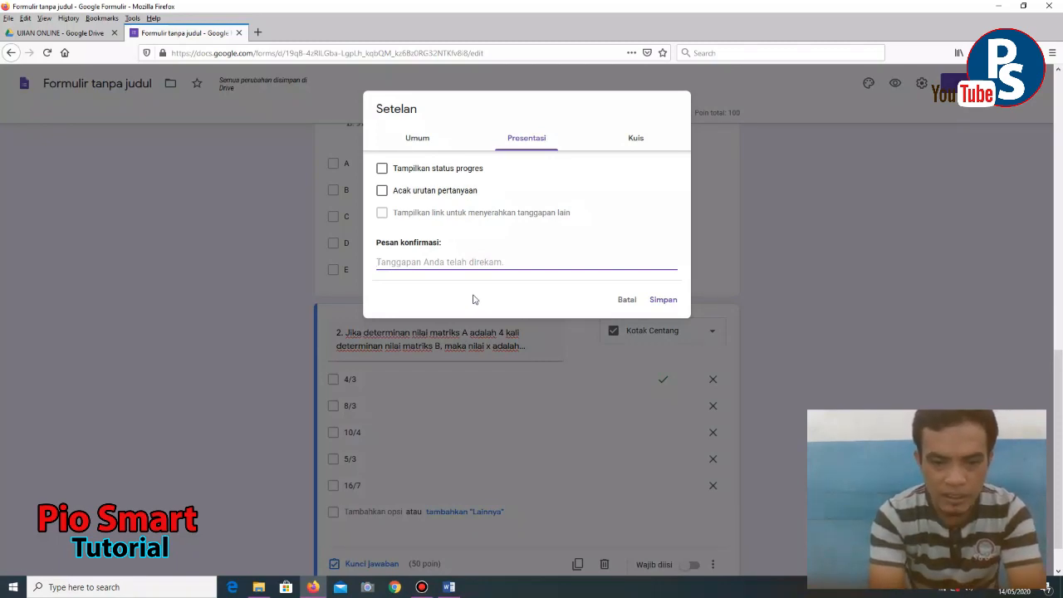
pyautogui.write('IE')
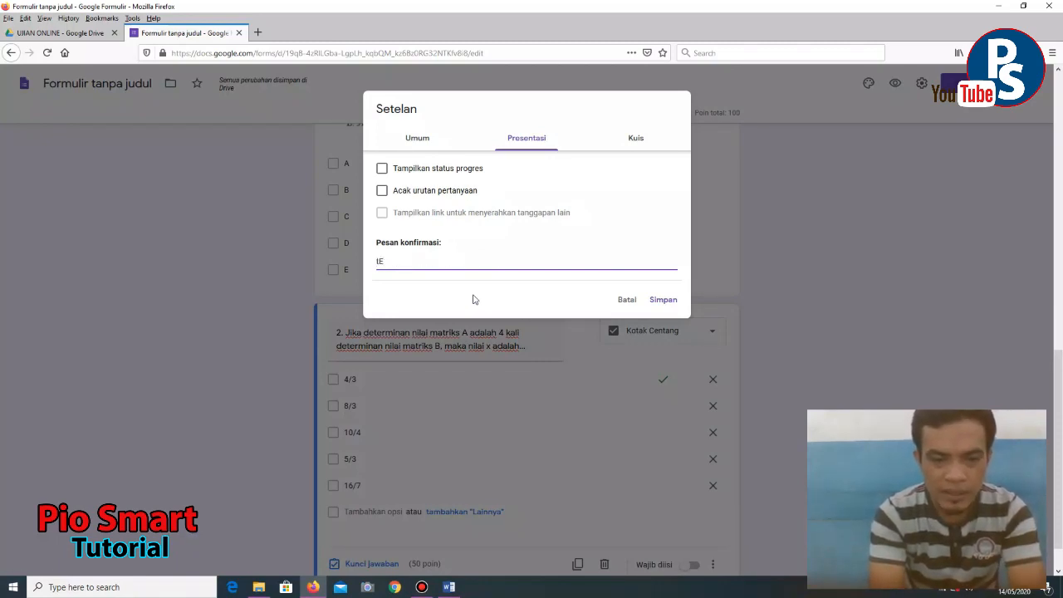
pyautogui.write('TERIMA')
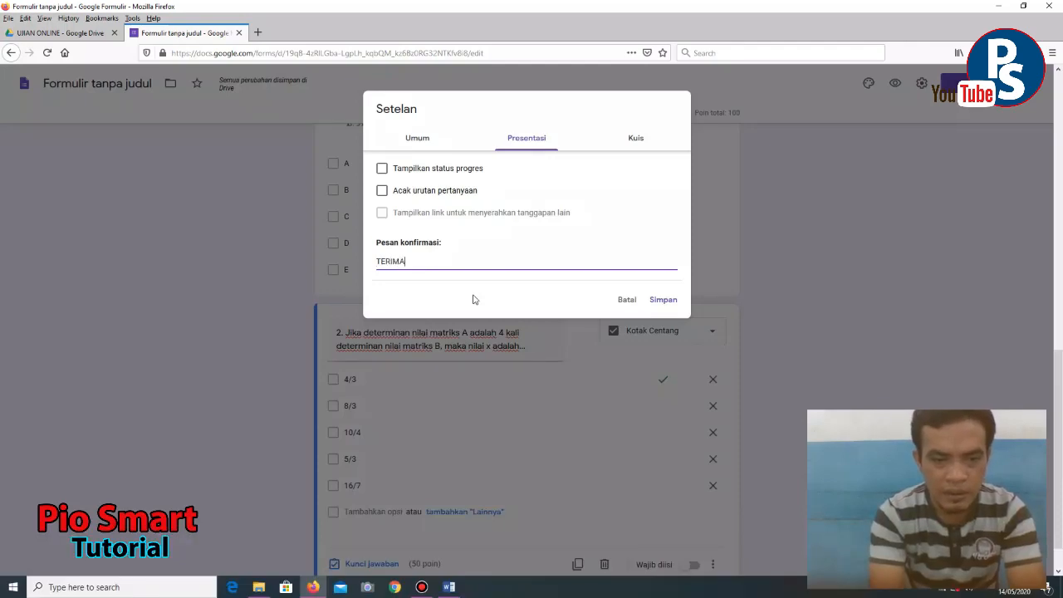
pyautogui.write('KASIH ANDA T')
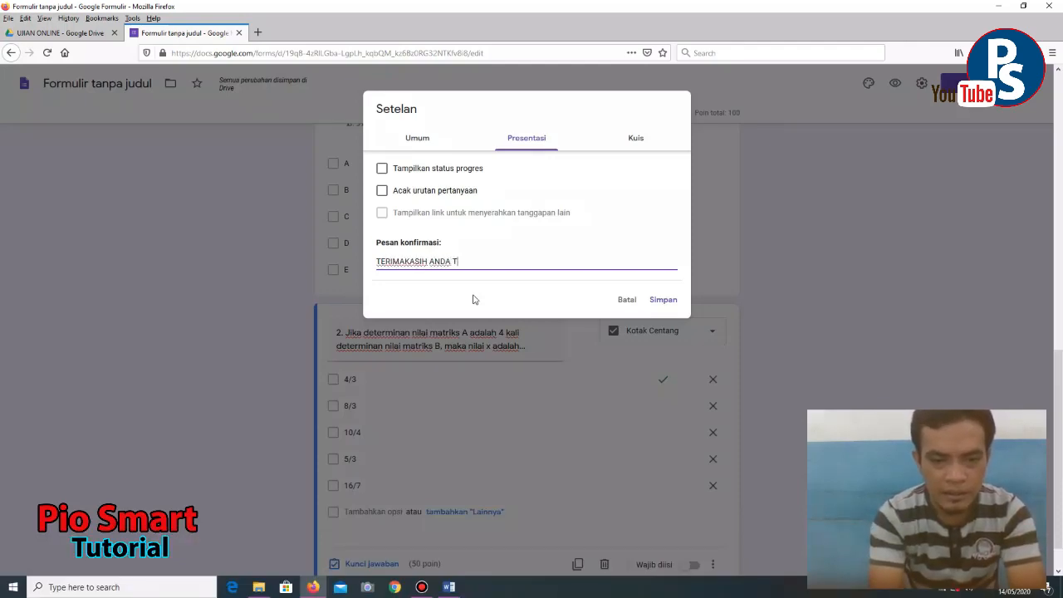
pyautogui.write('ELAH SELESAI')
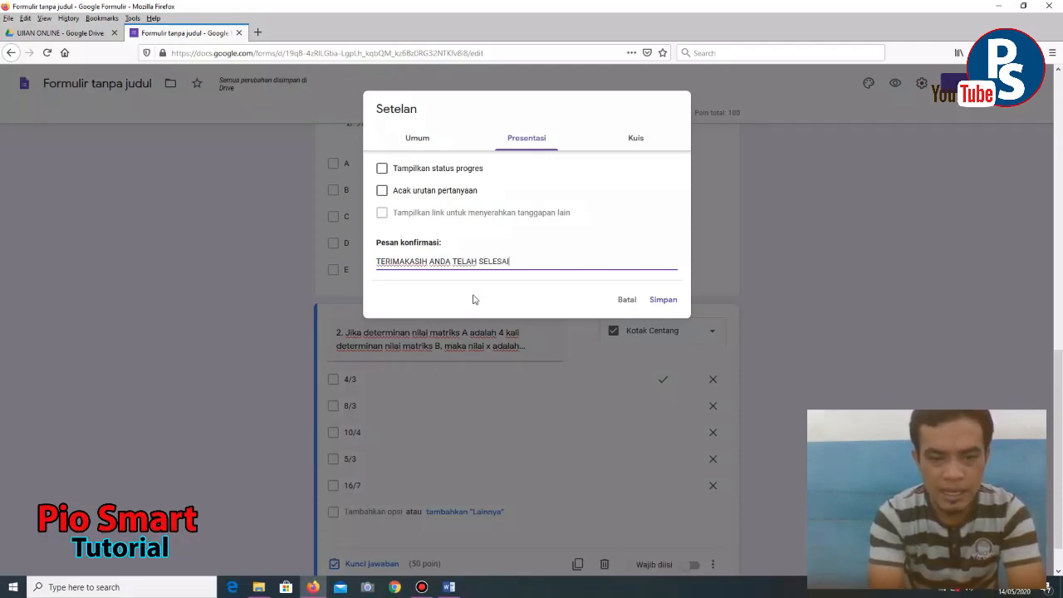
pyautogui.write(' MELAKUKAN U')
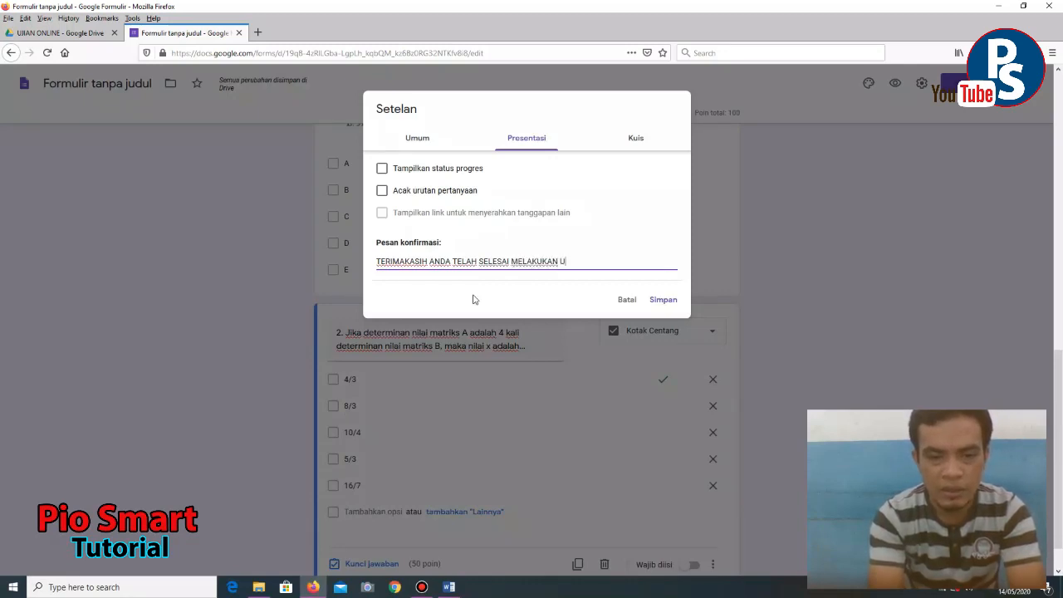
pyautogui.write('JIAN')
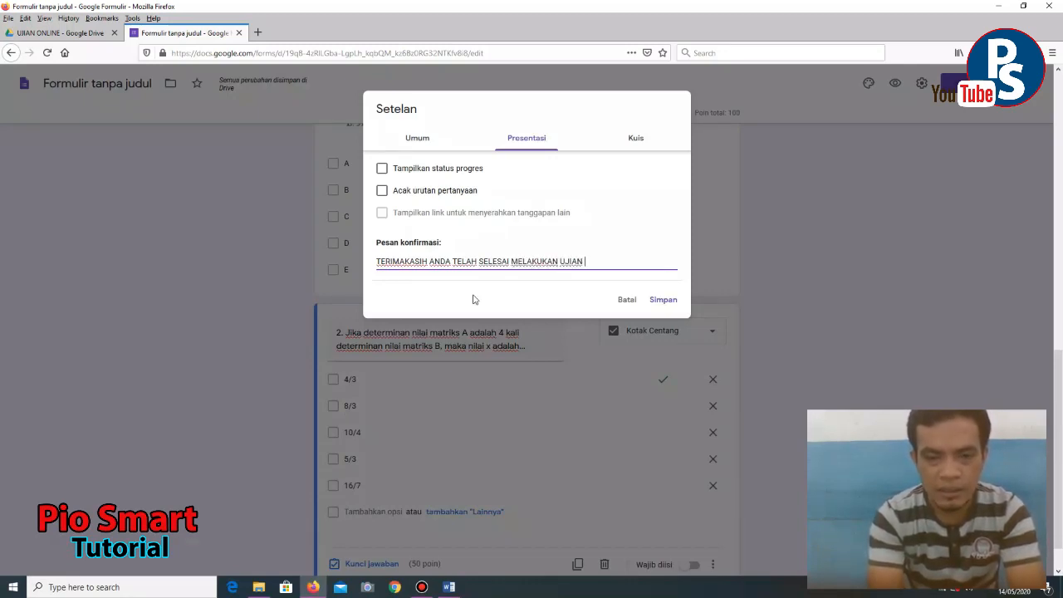
pyautogui.write(' HARI')
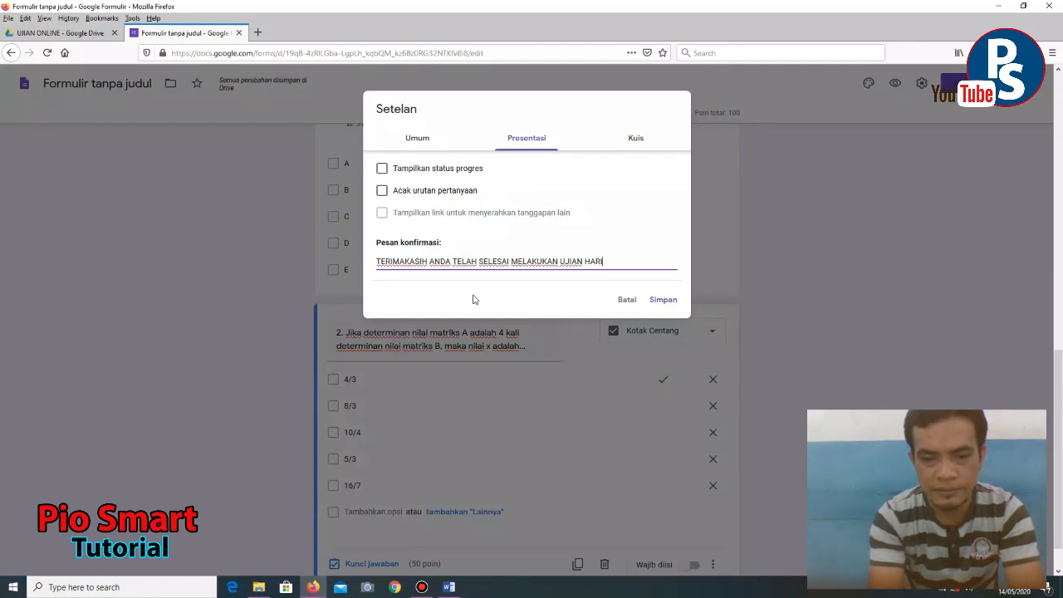
pyautogui.write(' INI.')
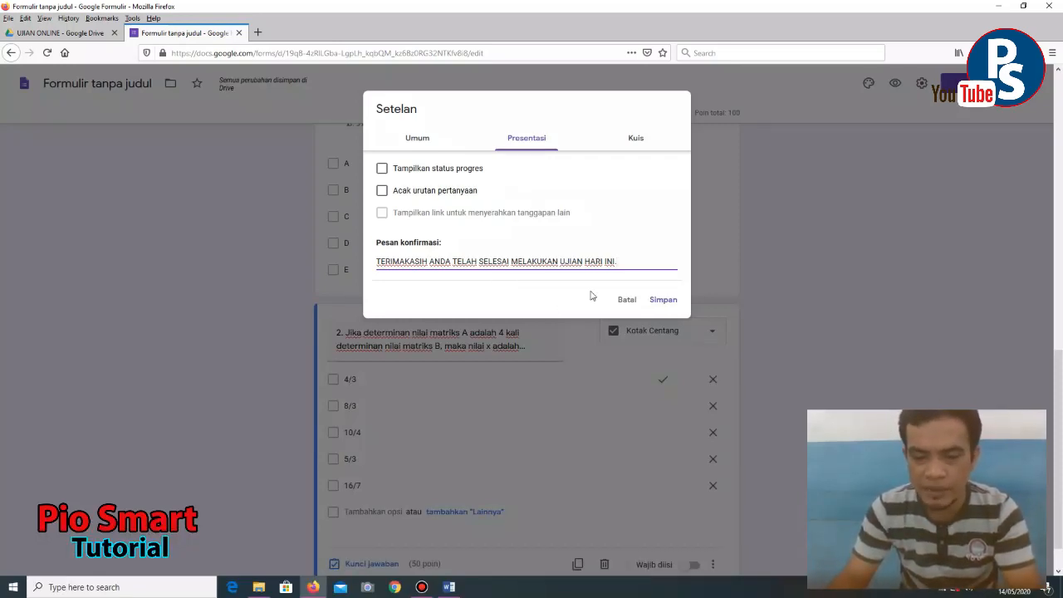
pyautogui.click(661, 300)
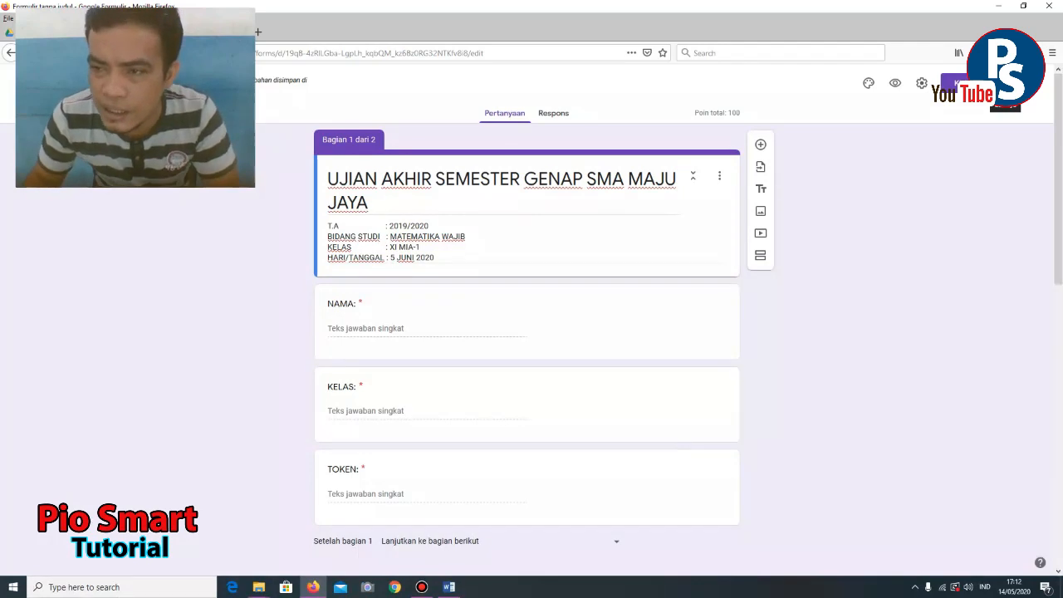
# - Search the add-ons marketplace for 'formLimiter' and open the formLimiter add-on page
pyautogui.click(1028, 83)
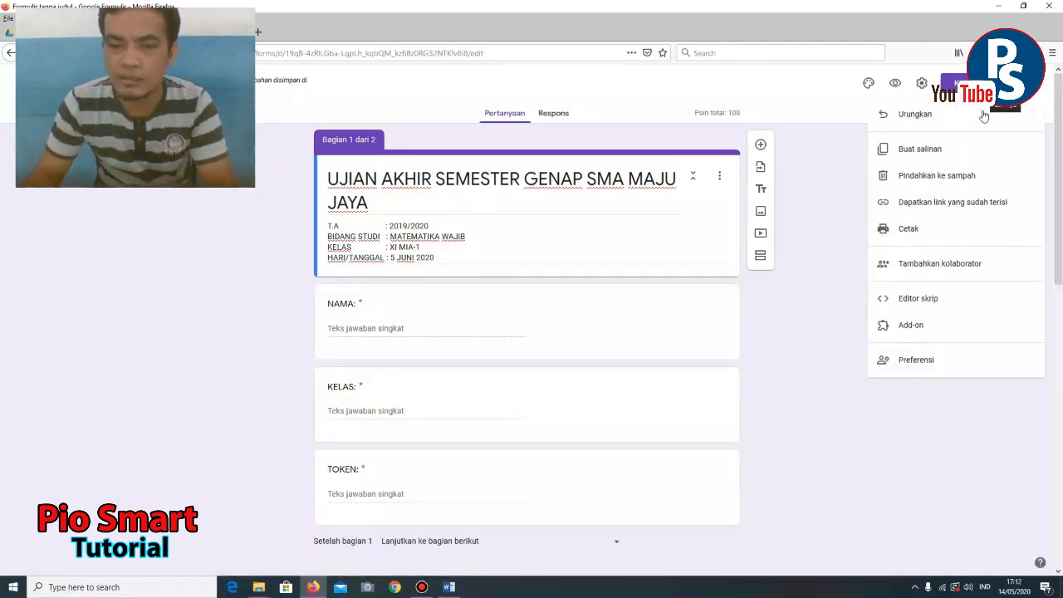
pyautogui.click(908, 328)
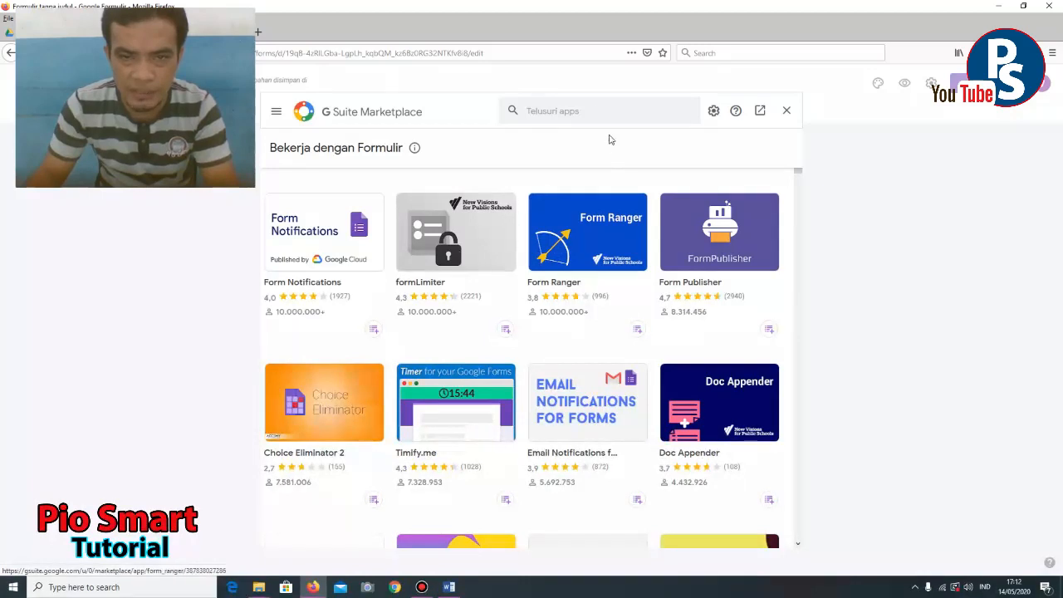
pyautogui.click(591, 113)
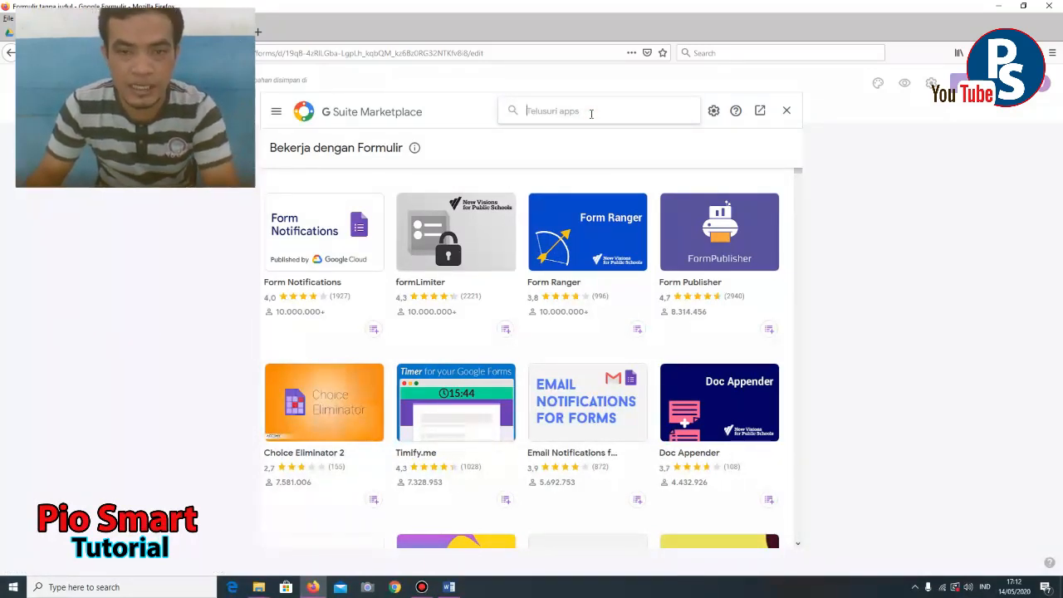
pyautogui.write('FORM')
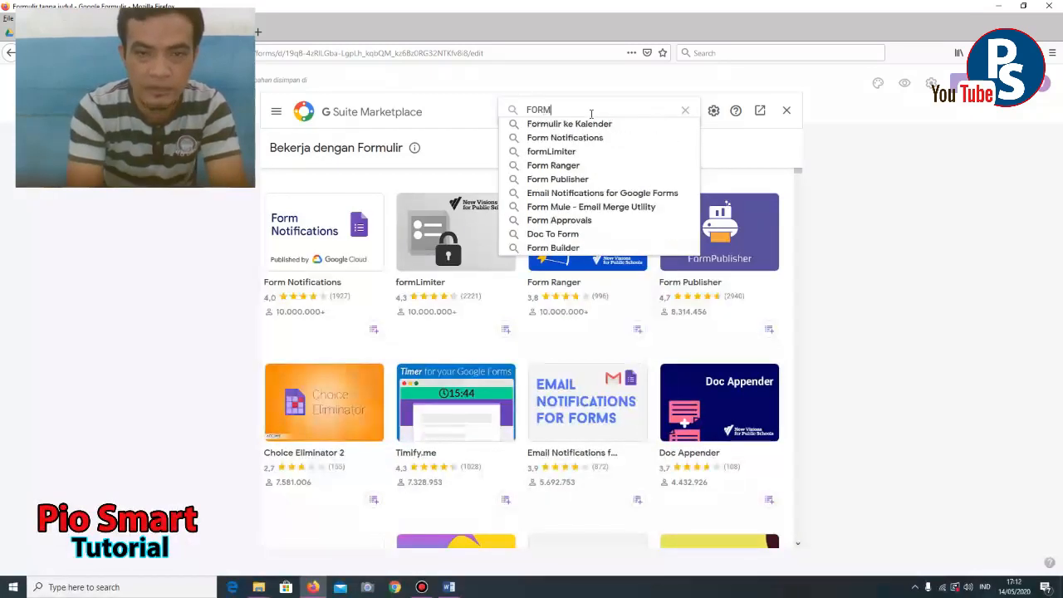
pyautogui.write('LIMITER')
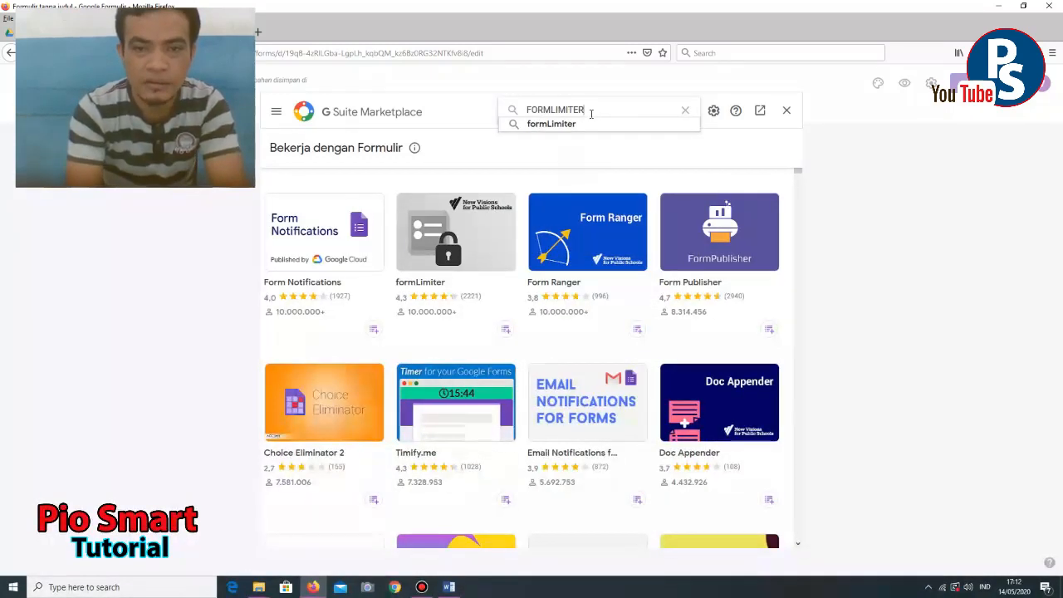
pyautogui.click(582, 126)
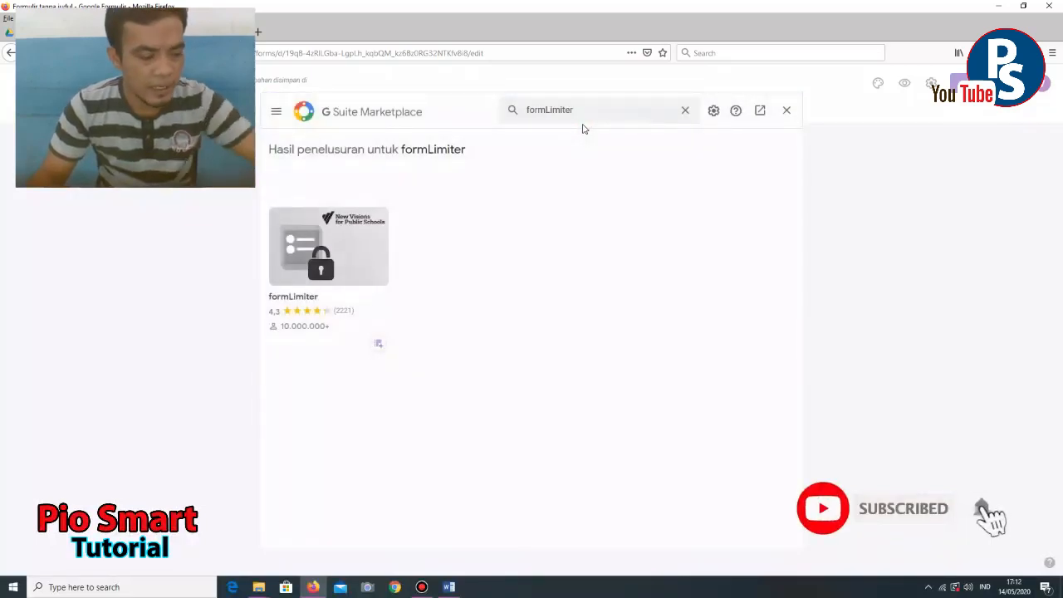
pyautogui.click(357, 255)
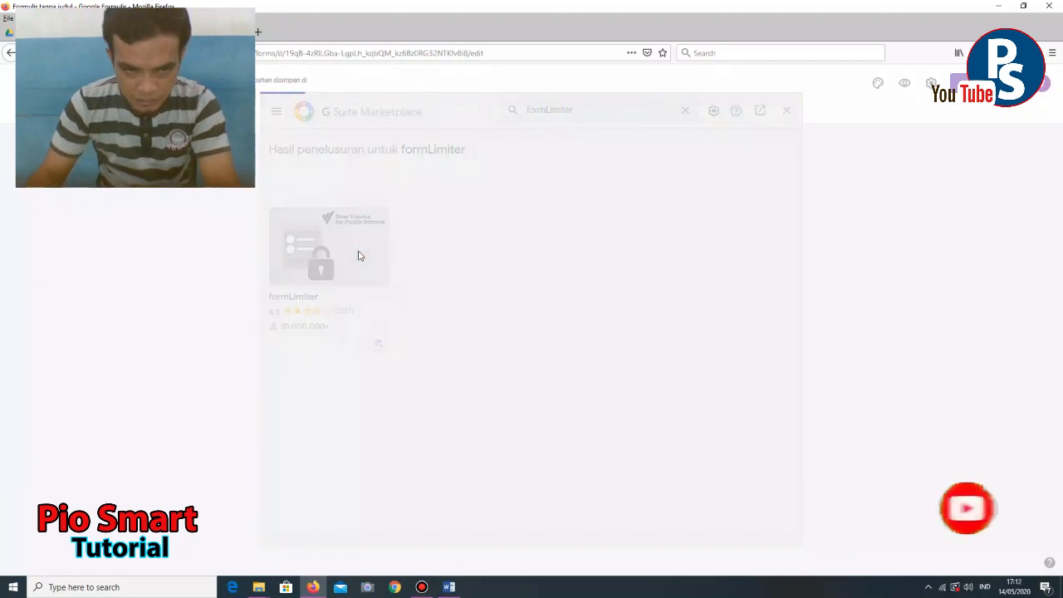
# - Install formLimiter, signing in with the Google account and granting its requested permissions
pyautogui.click(522, 232)
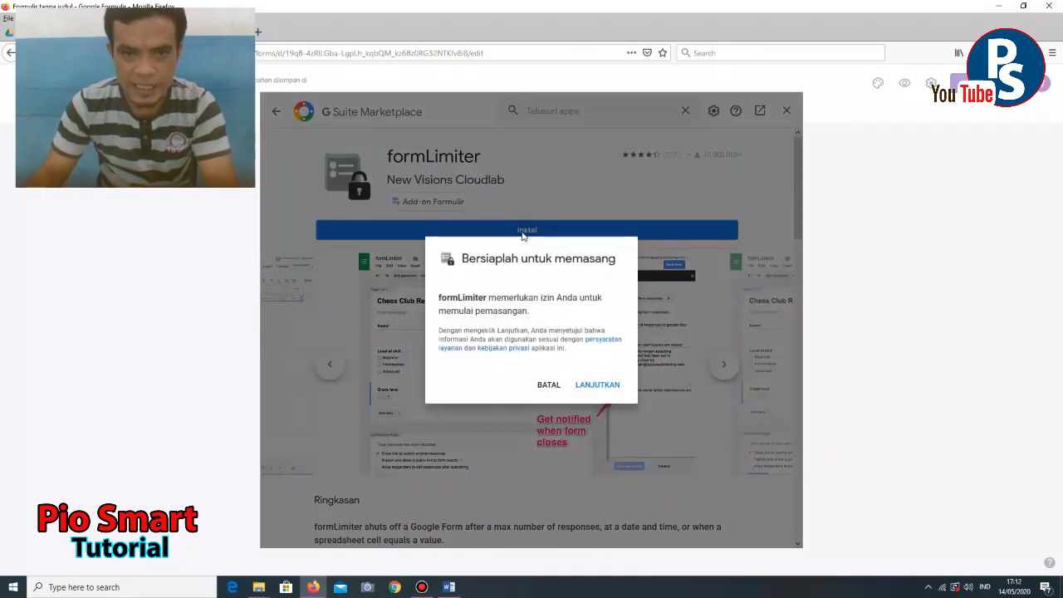
pyautogui.click(592, 387)
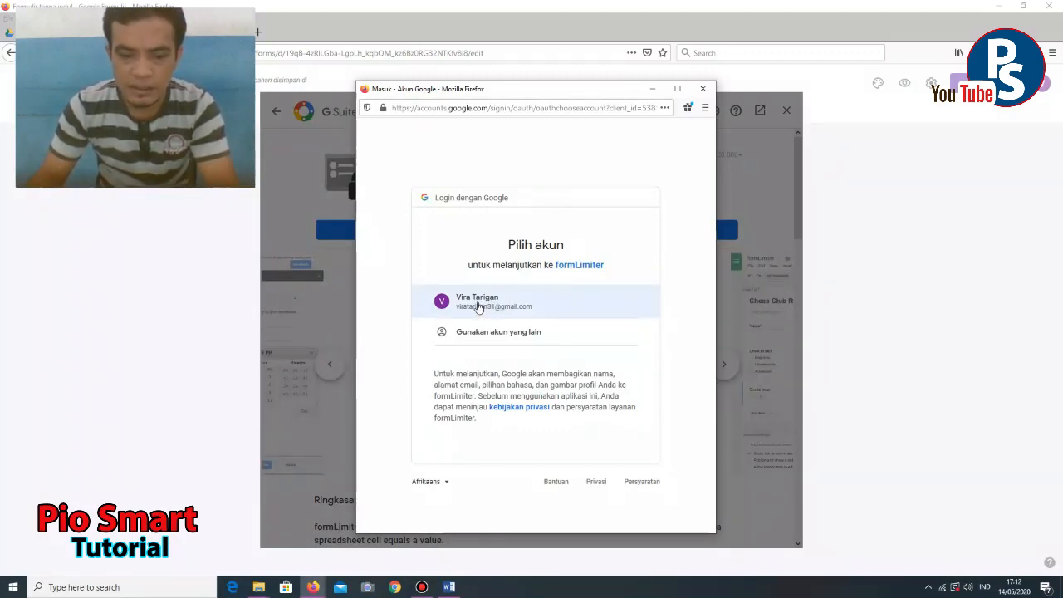
pyautogui.click(477, 306)
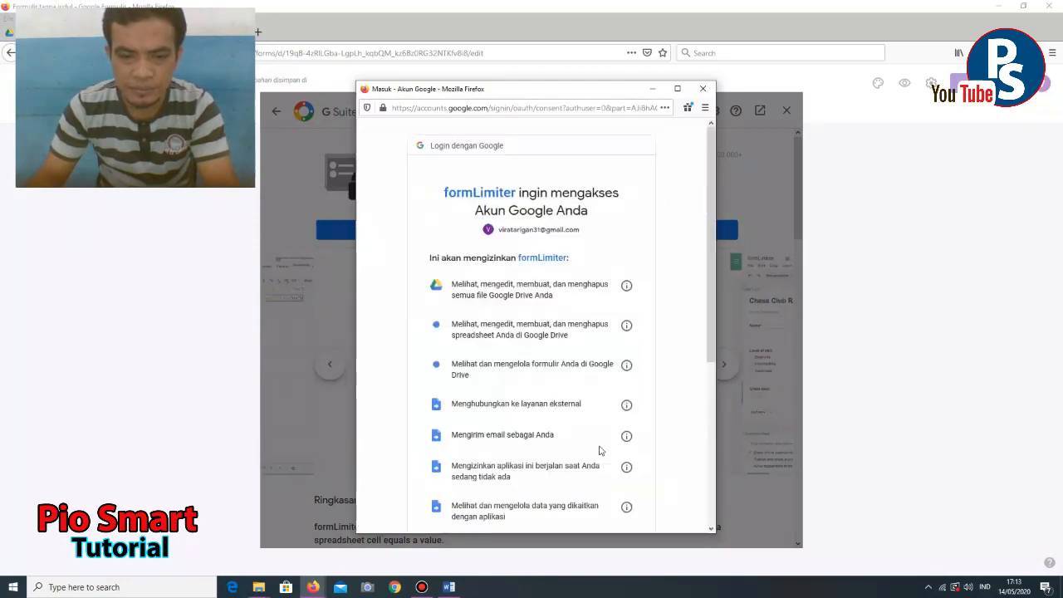
pyautogui.scroll(-5, 681, 374)
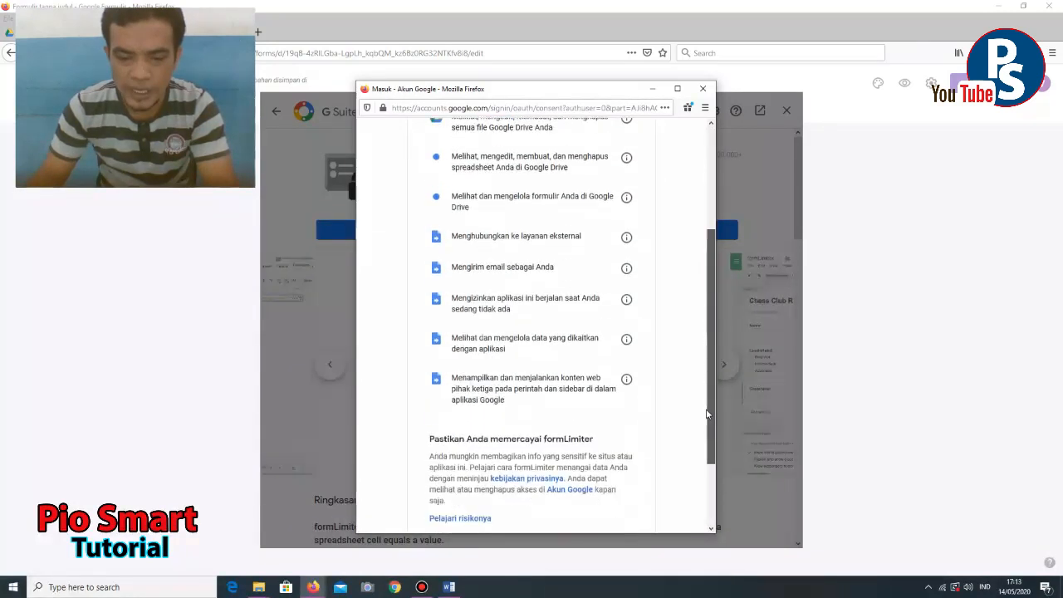
pyautogui.click(608, 454)
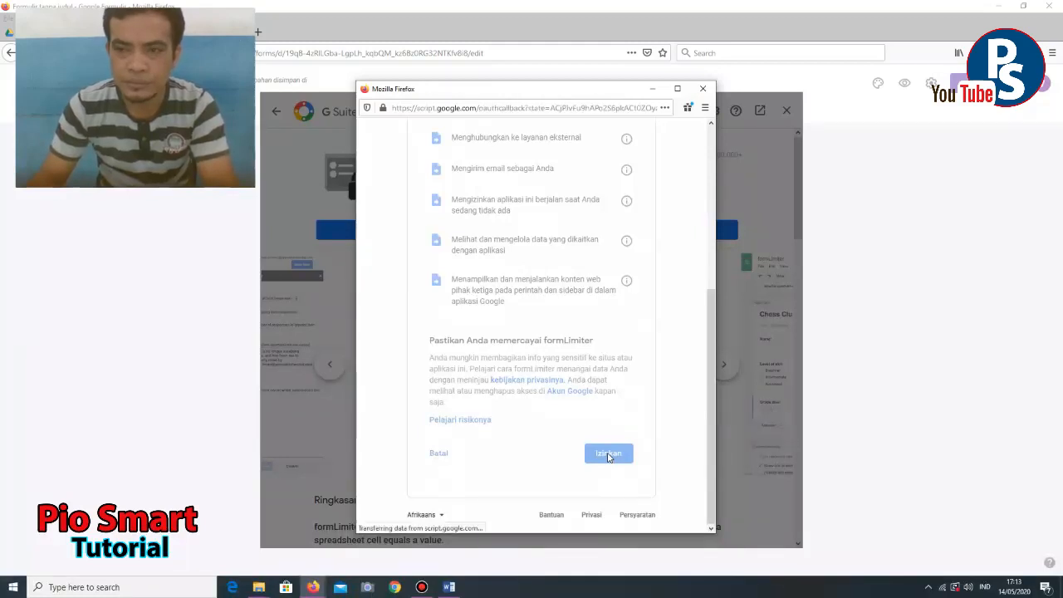
pyautogui.click(599, 384)
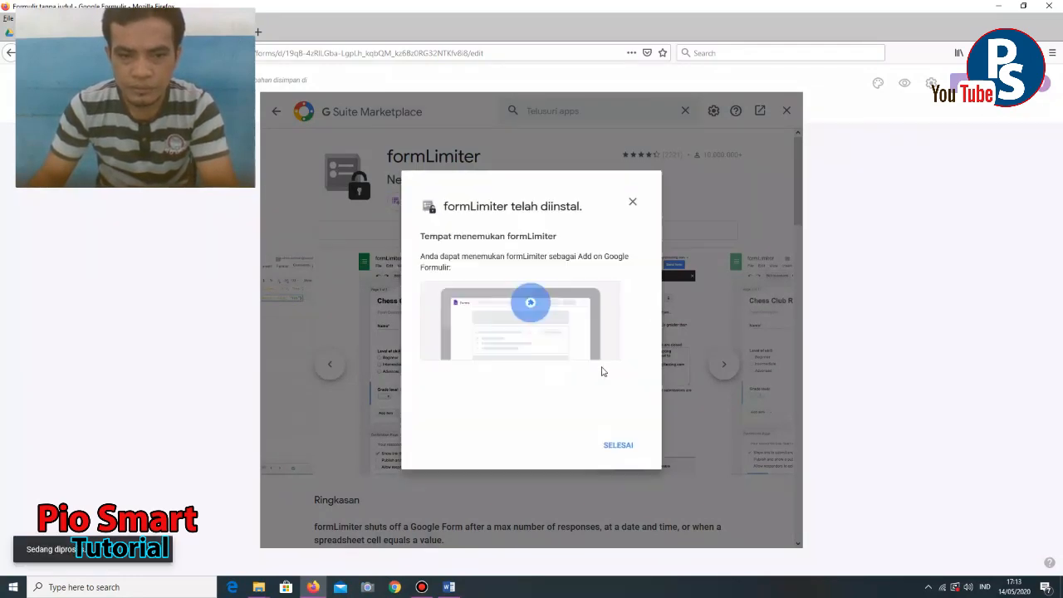
pyautogui.click(620, 445)
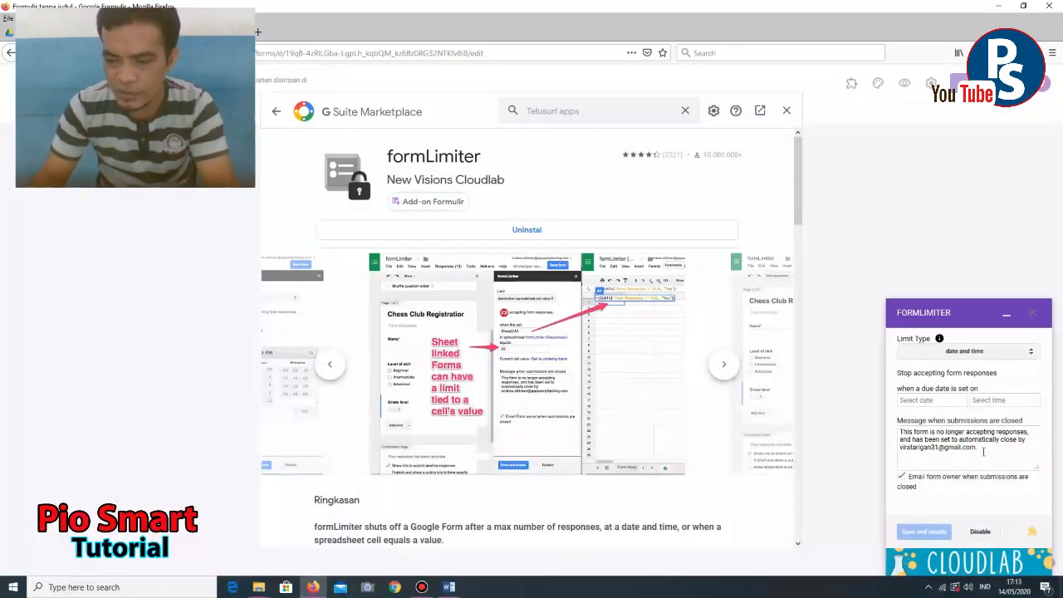
pyautogui.click(786, 111)
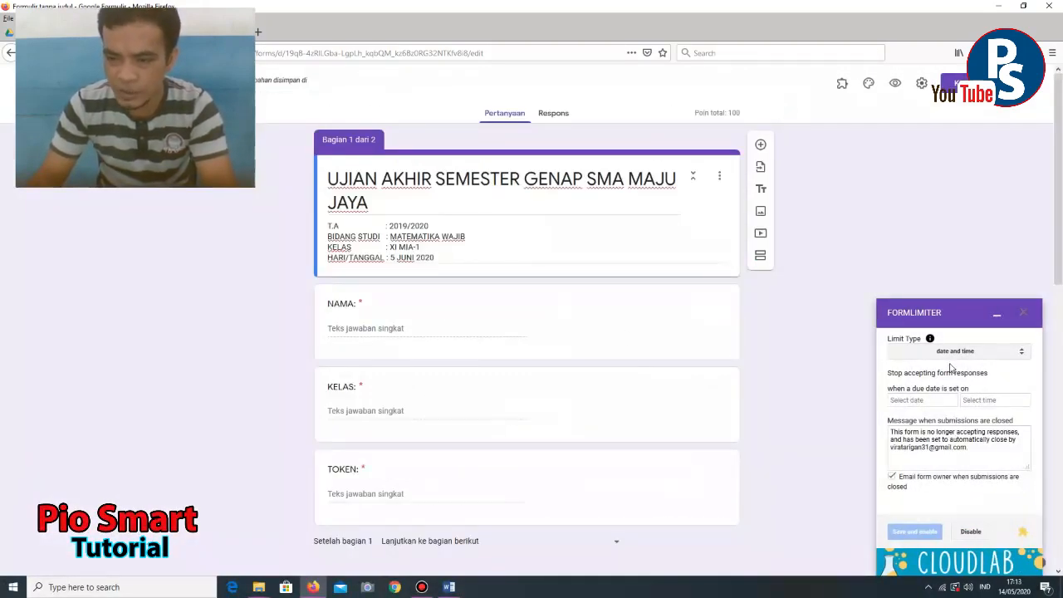
# - Set formLimiter's limit type to date and time with closing date June 5, 2020
pyautogui.click(954, 353)
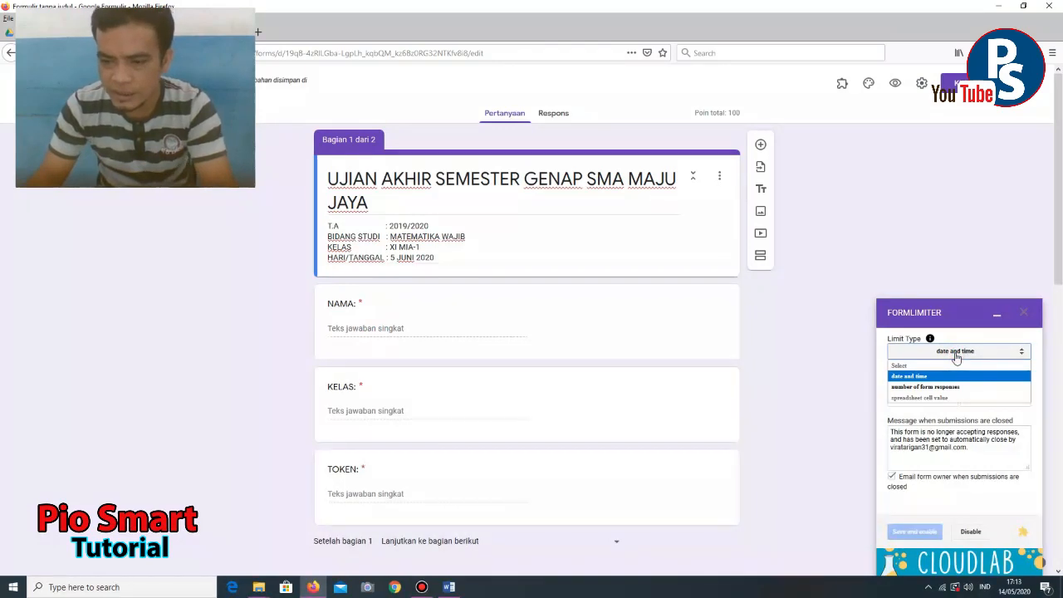
pyautogui.click(914, 378)
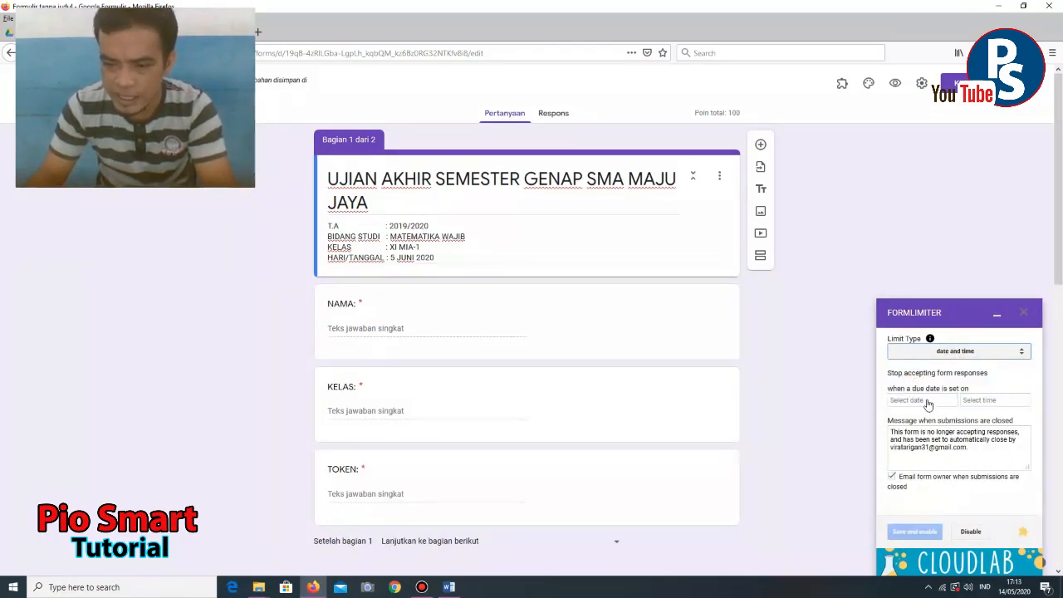
pyautogui.click(925, 402)
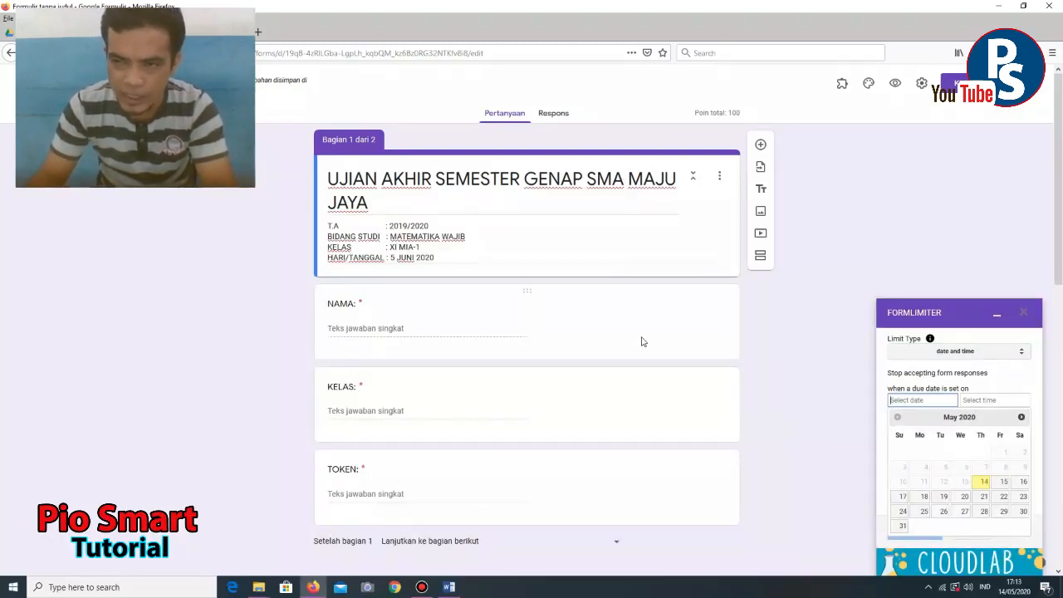
pyautogui.click(1020, 417)
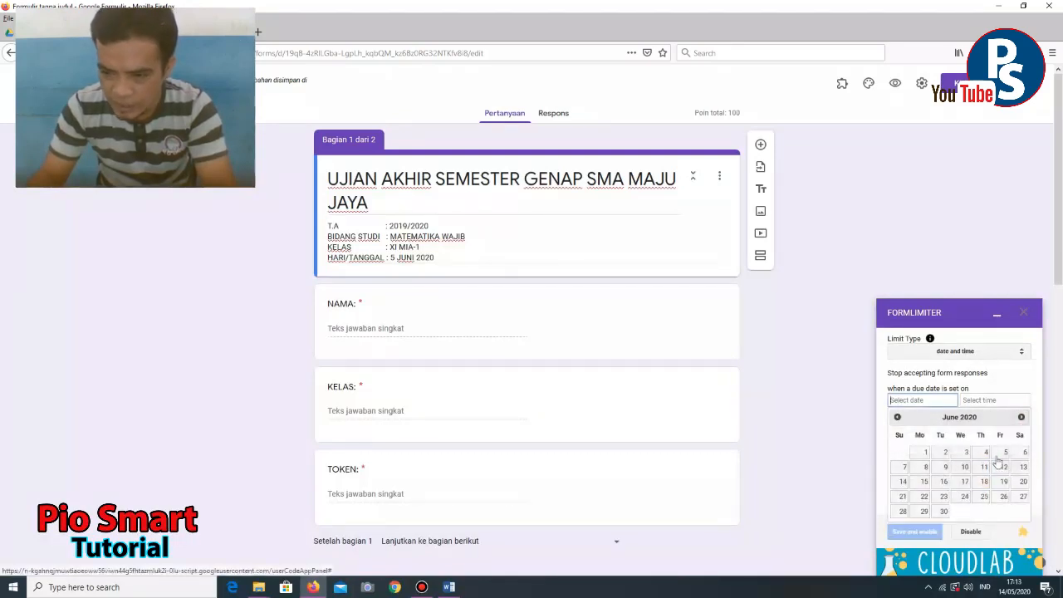
pyautogui.click(1002, 453)
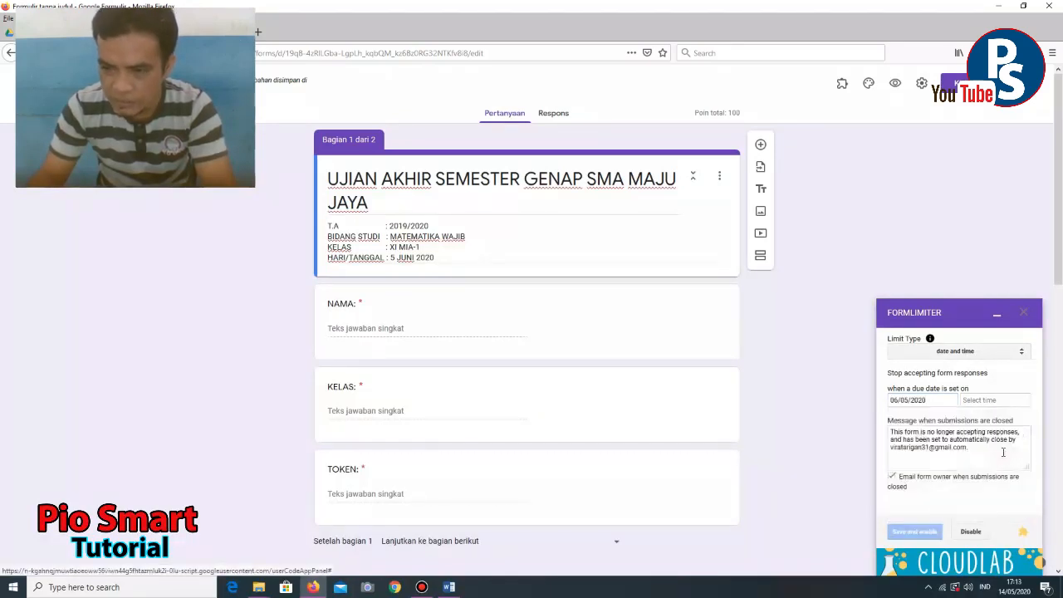
# - Set the closing time to 9:00 PM, turn off owner email, and save and enable
pyautogui.click(993, 401)
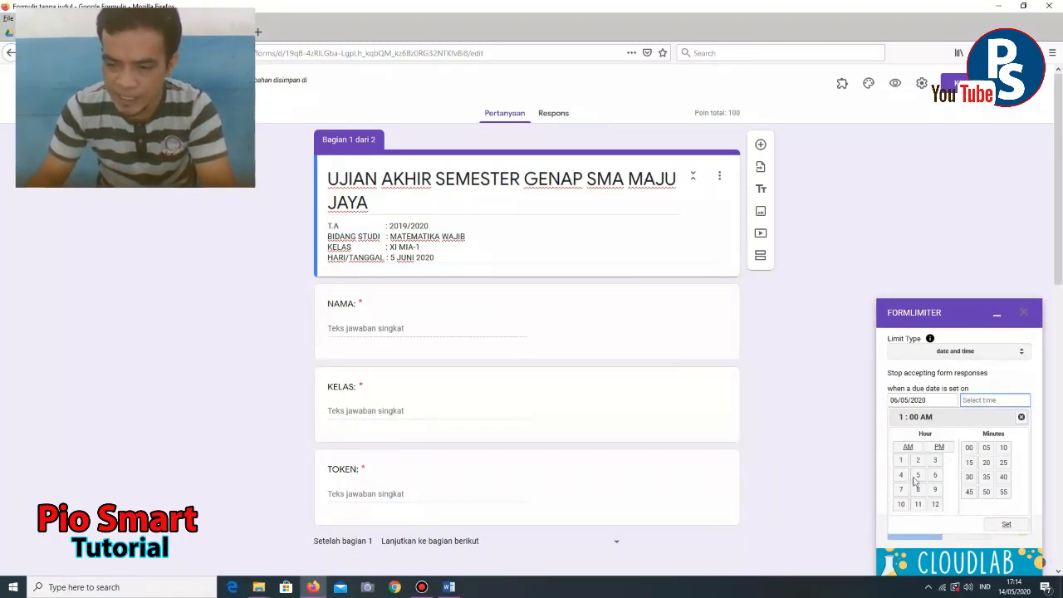
pyautogui.click(939, 448)
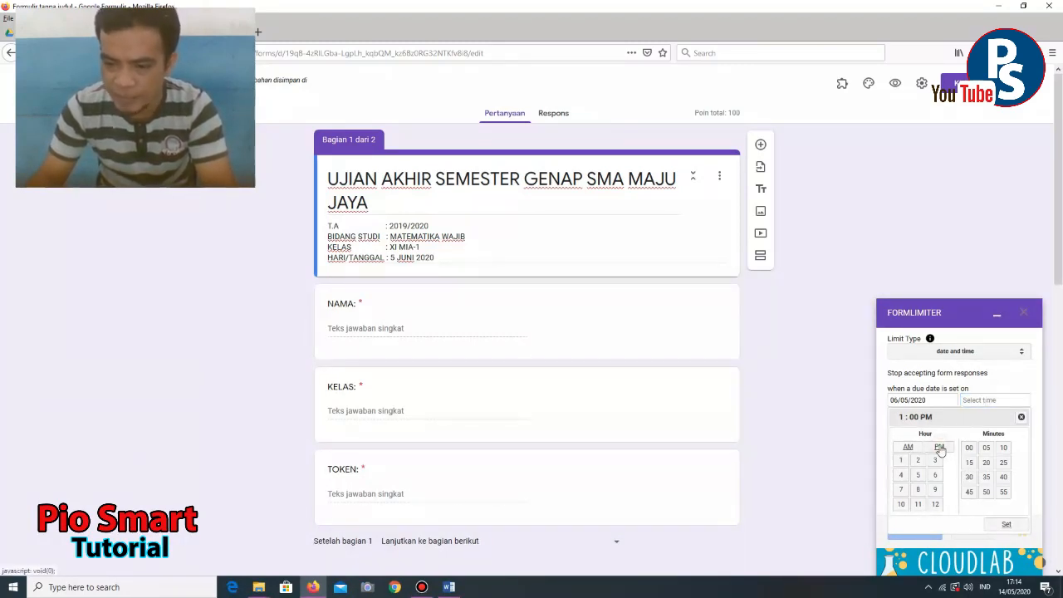
pyautogui.click(935, 492)
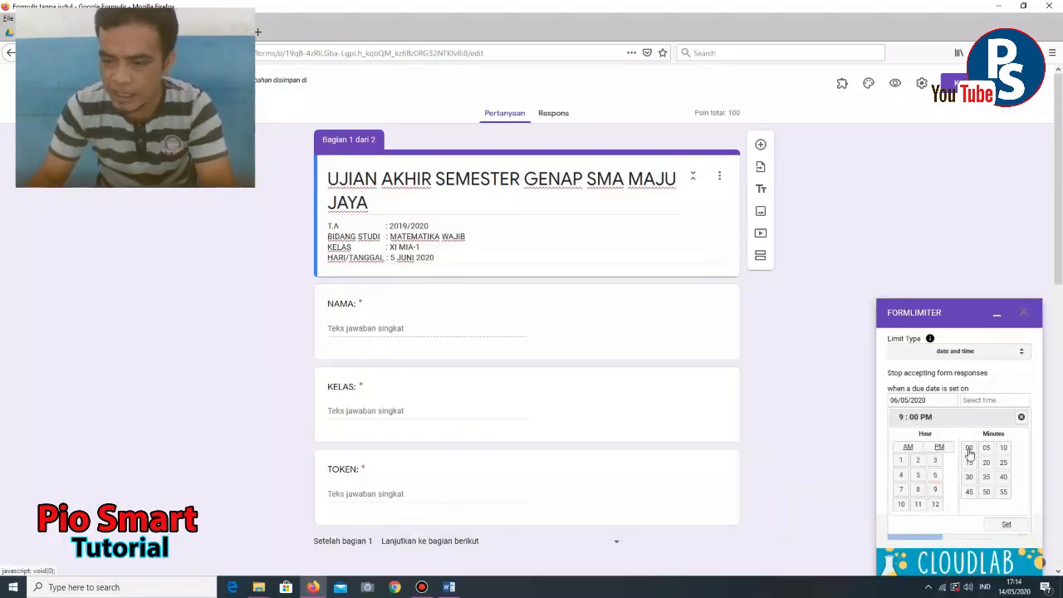
pyautogui.click(1000, 526)
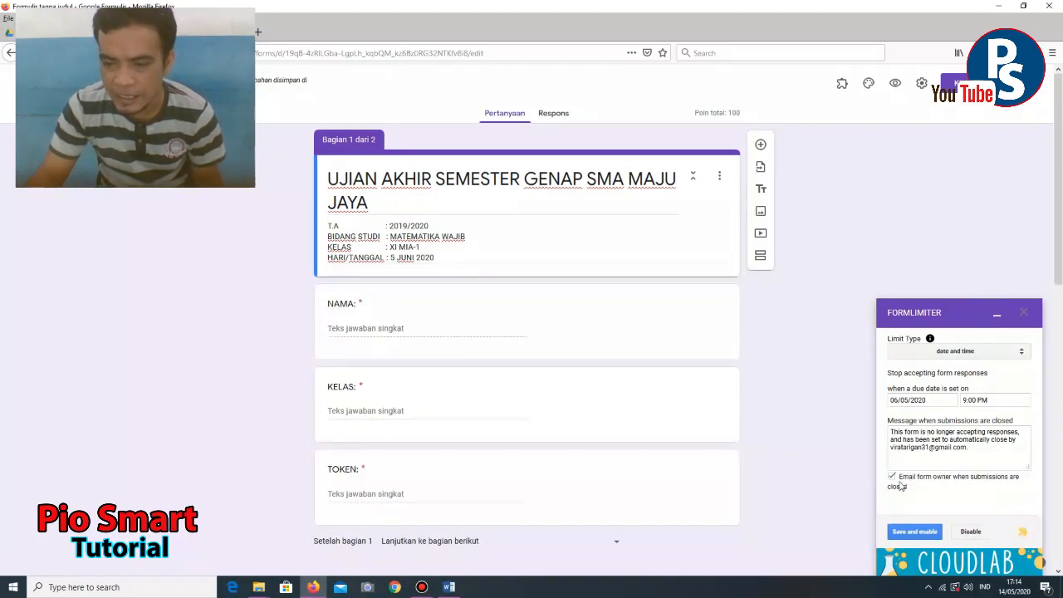
pyautogui.click(892, 477)
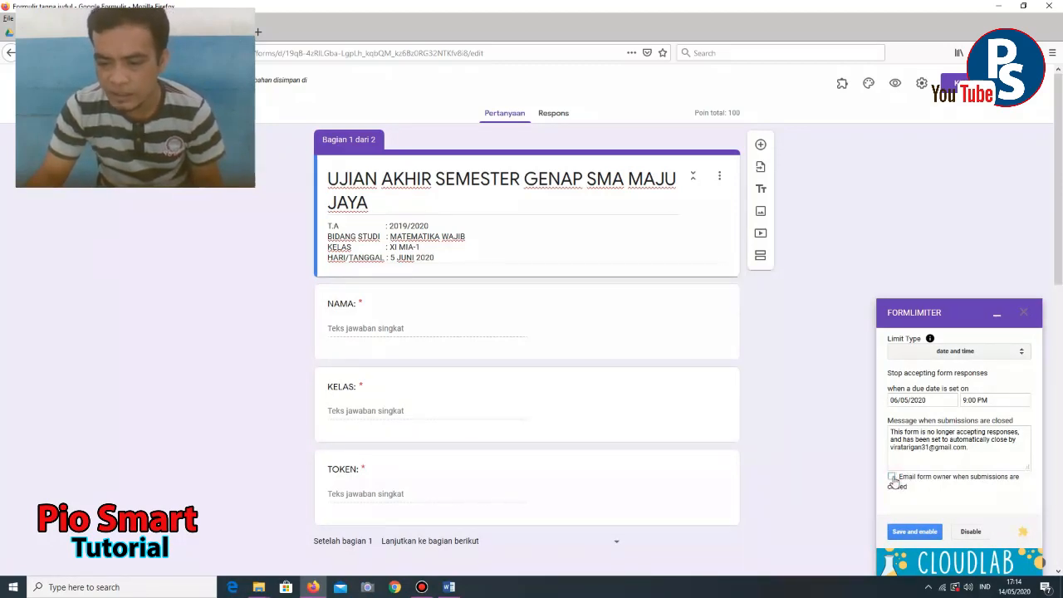
pyautogui.click(909, 538)
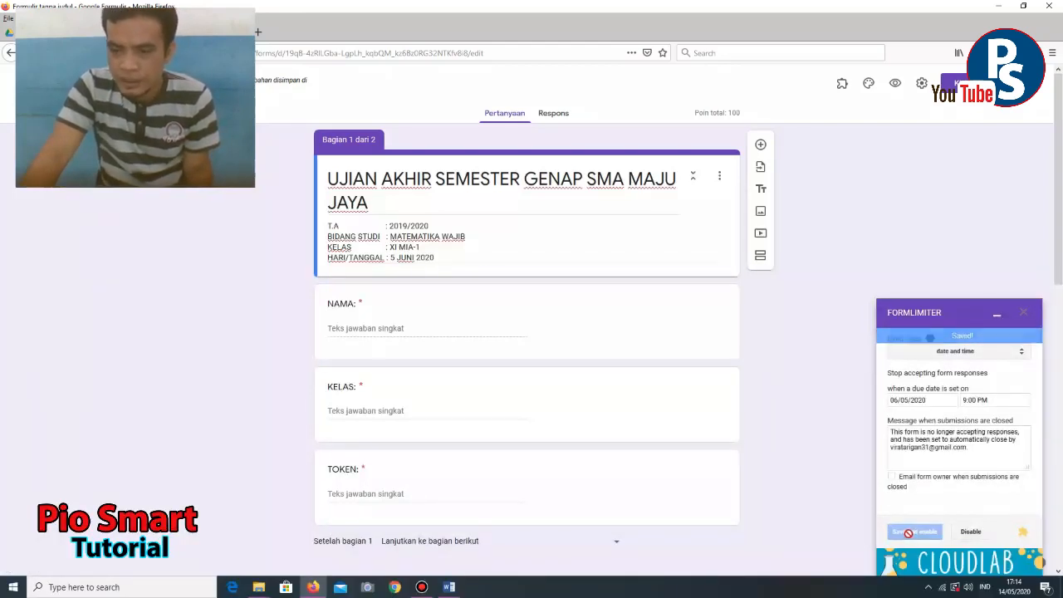
pyautogui.click(1026, 315)
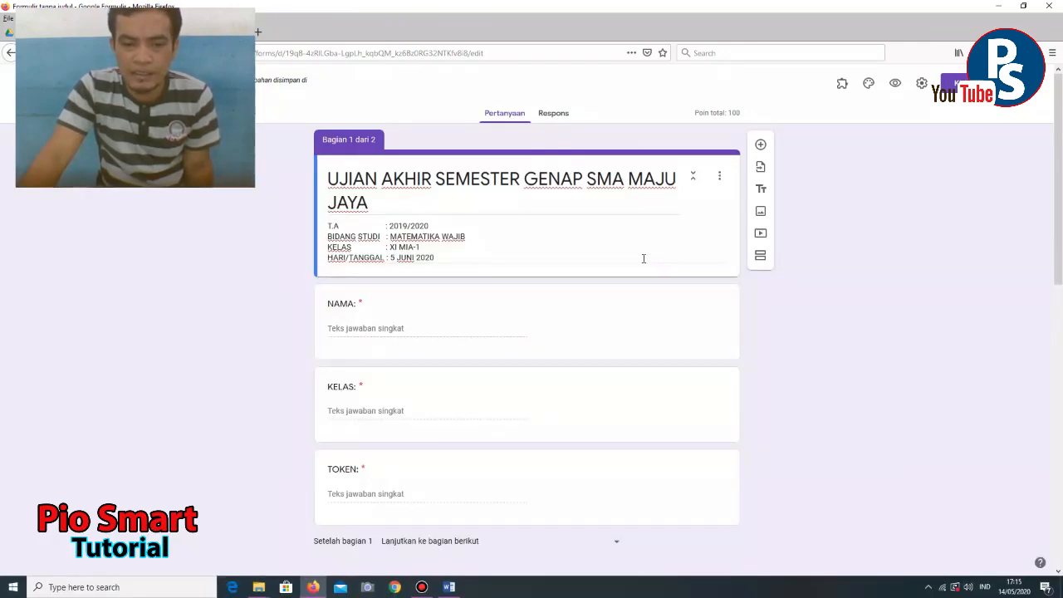
# - Preview the exam form as respondents see it, then bring up the Send form dialog
pyautogui.click(895, 84)
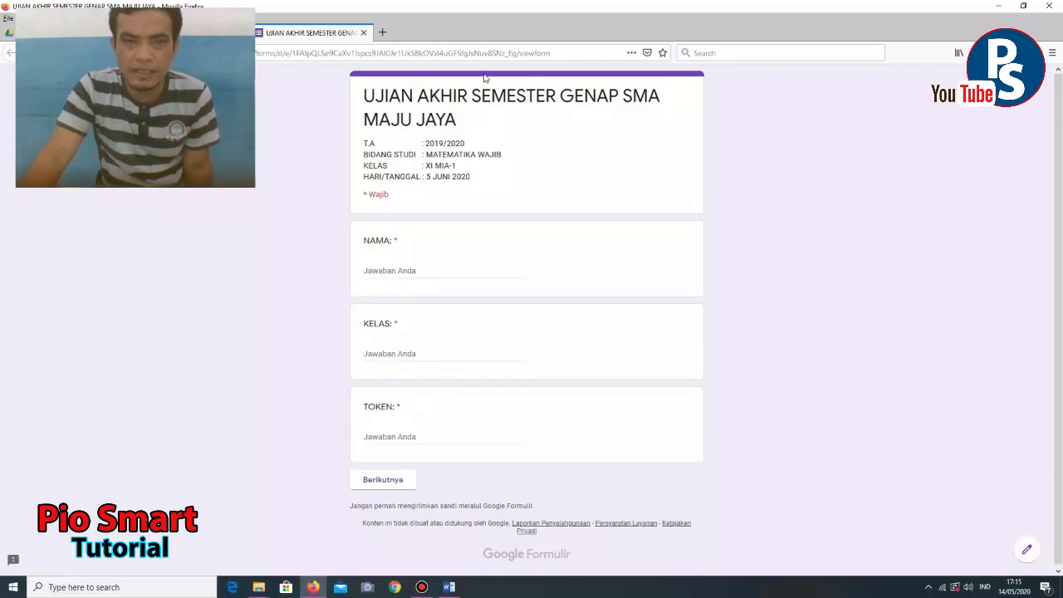
pyautogui.click(363, 33)
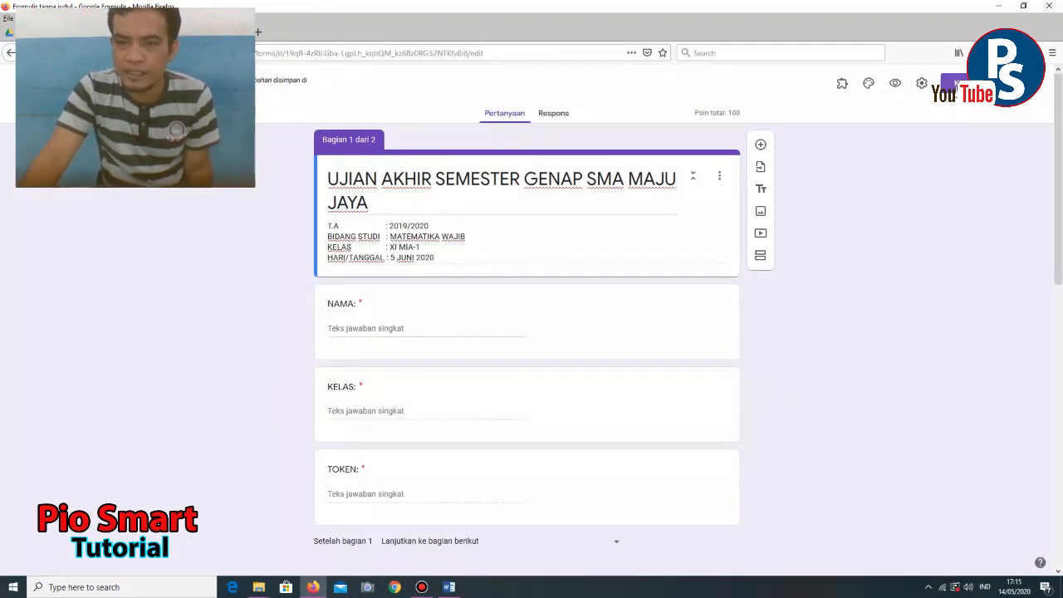
pyautogui.click(959, 83)
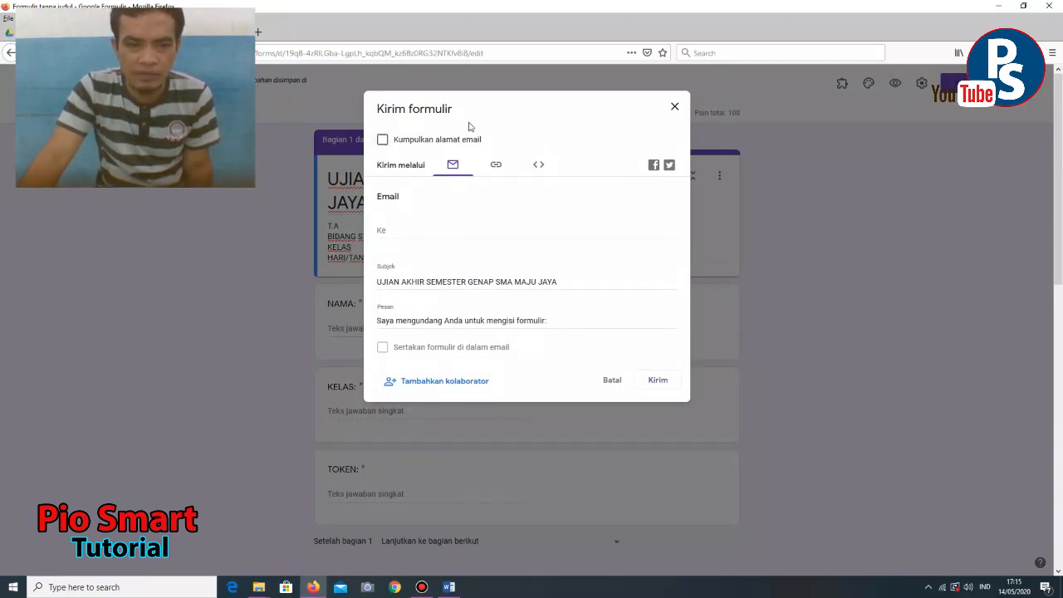
# - Switch to the link option and shorten the form URL to a forms.gle address
pyautogui.click(498, 170)
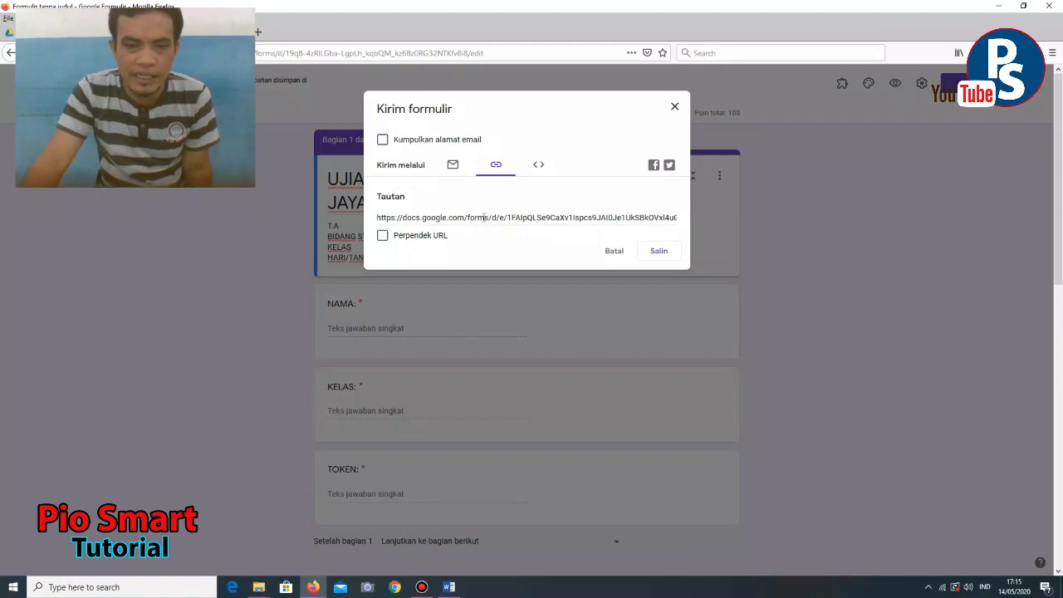
pyautogui.click(383, 237)
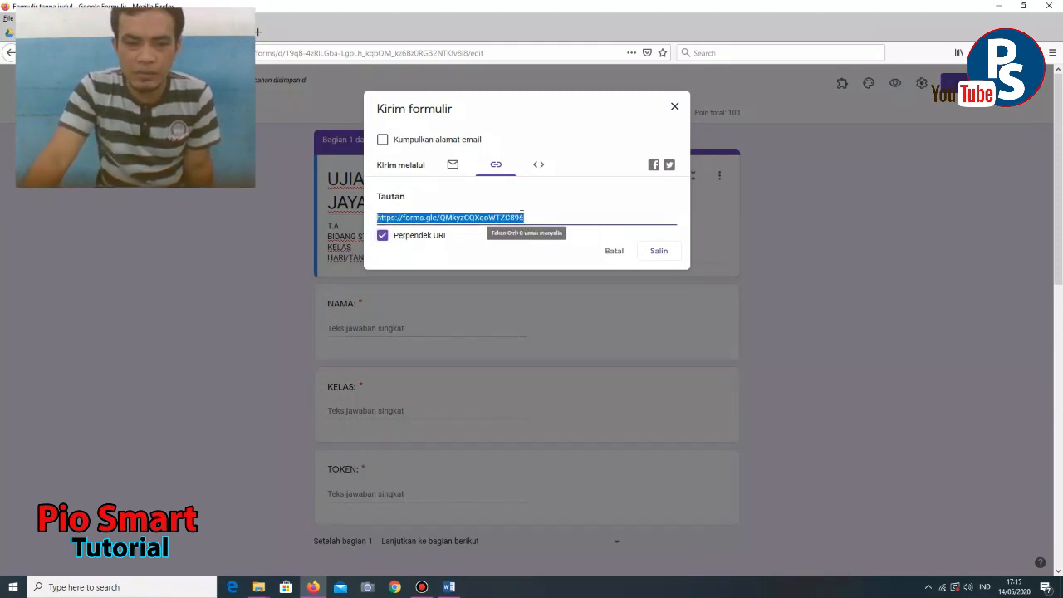
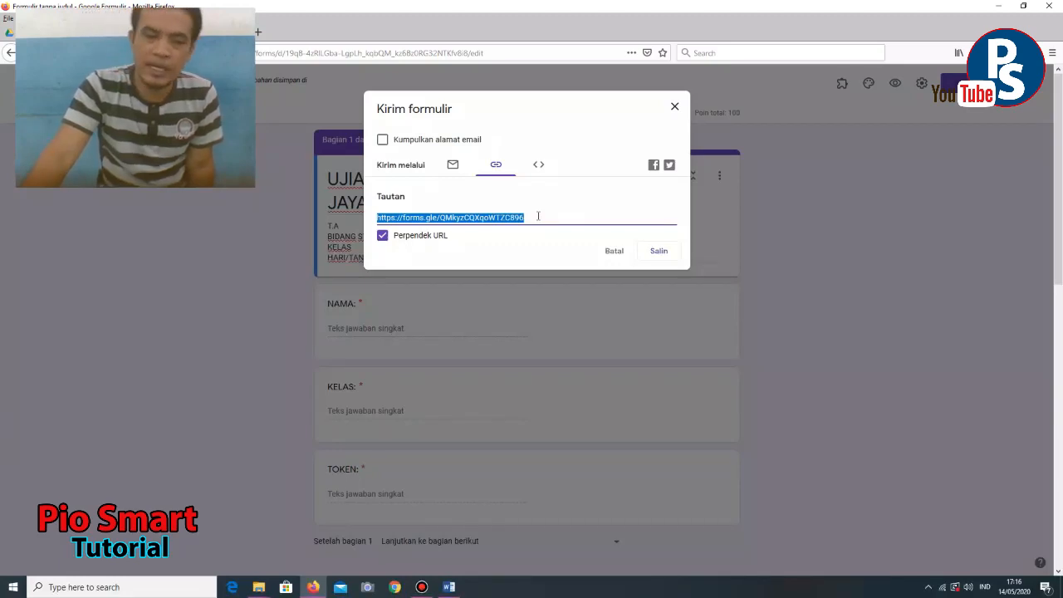
# - Copy the shortened forms.gle exam link, then close the Kirim formulir dialog
pyautogui.click(654, 253)
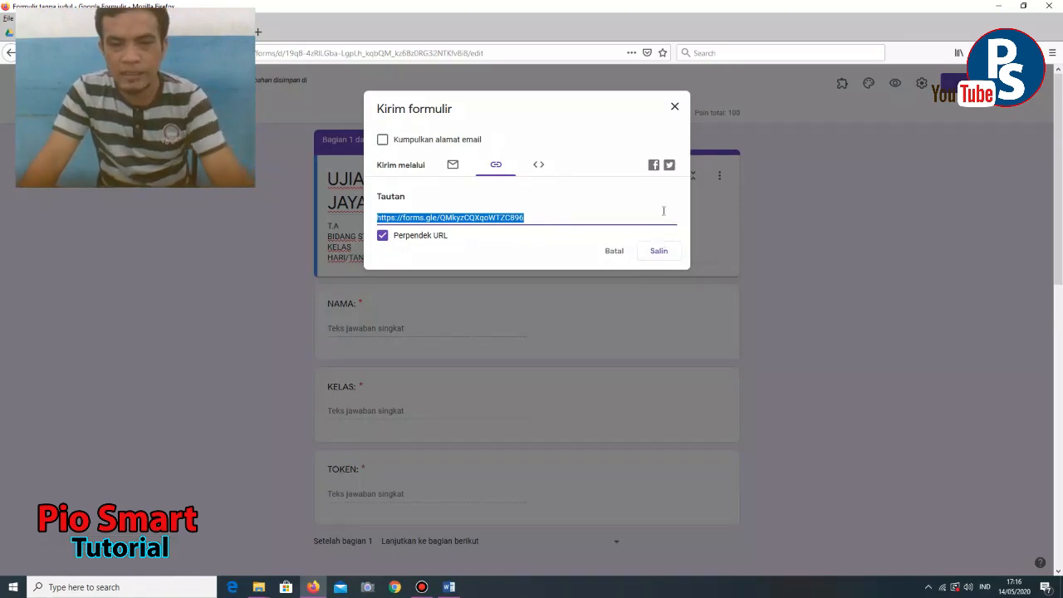
pyautogui.click(675, 108)
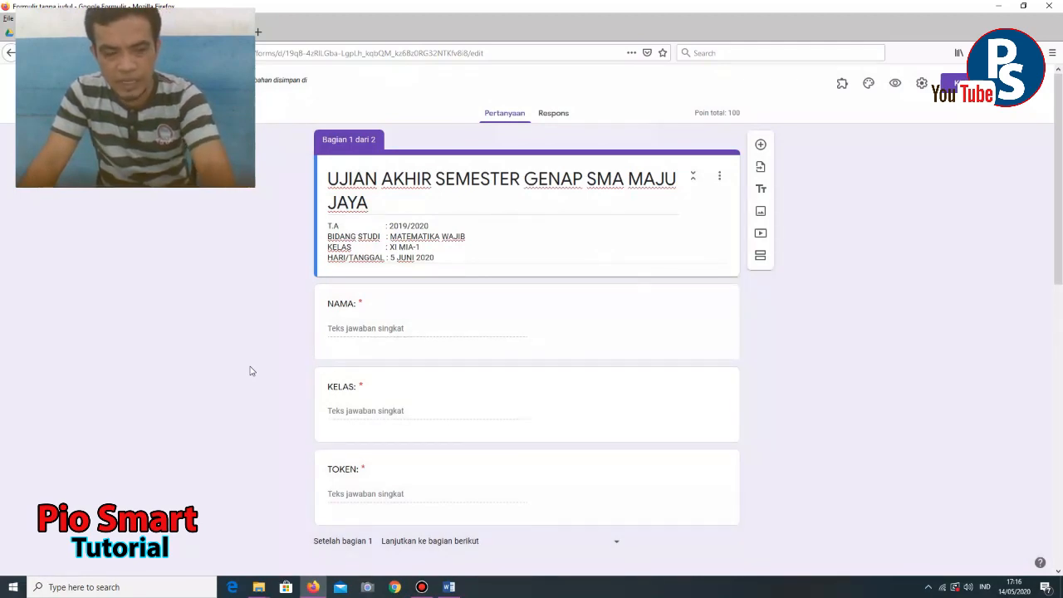
# - In a new browser window, search Google for bitly and go to the Bitly log-in page
pyautogui.hotkey('ctrl', 'n')
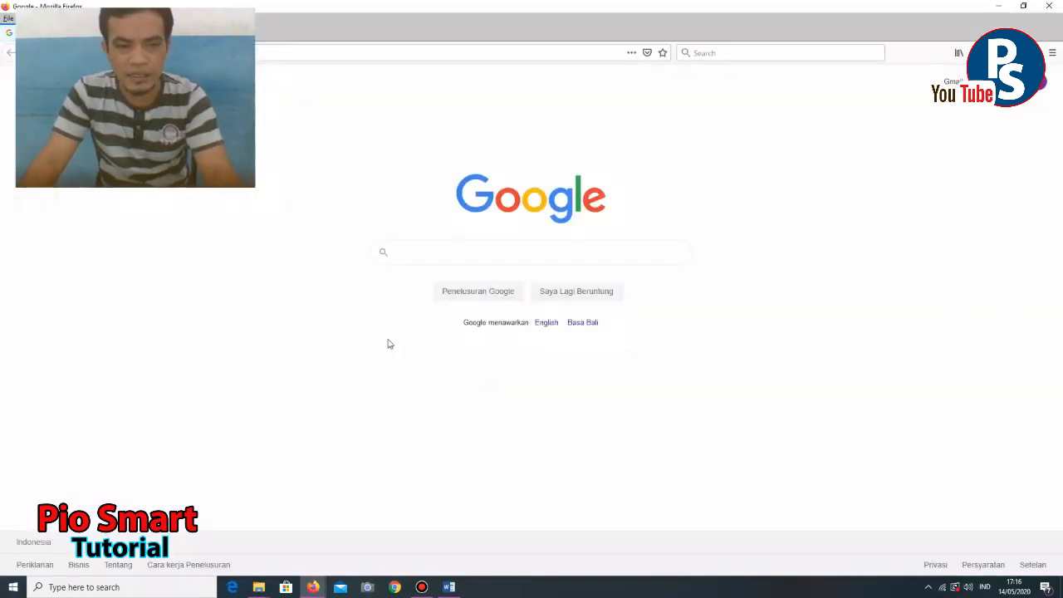
pyautogui.click(422, 250)
pyautogui.write('B')
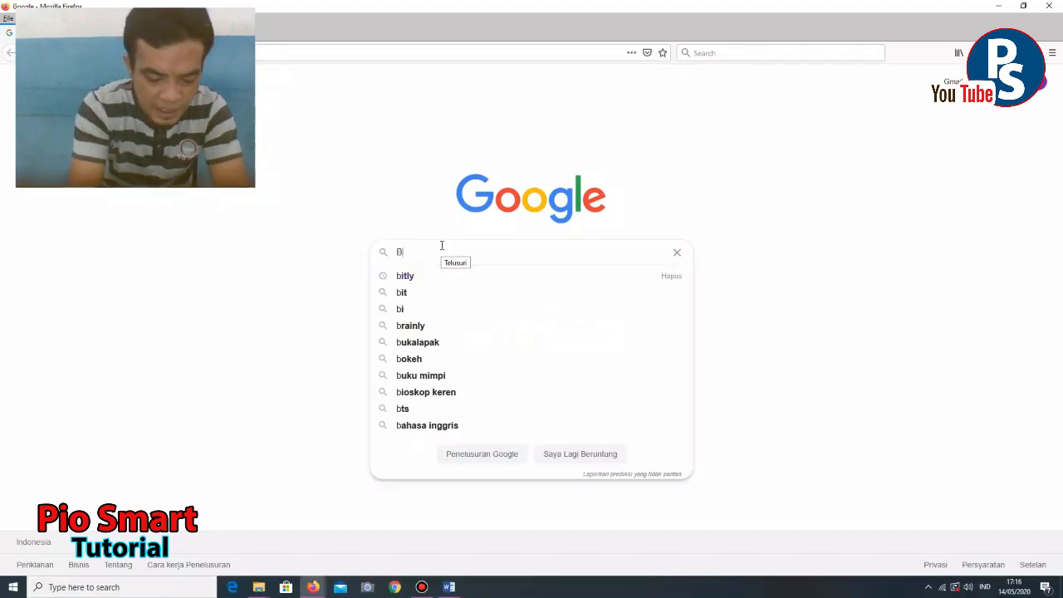
pyautogui.write('IT')
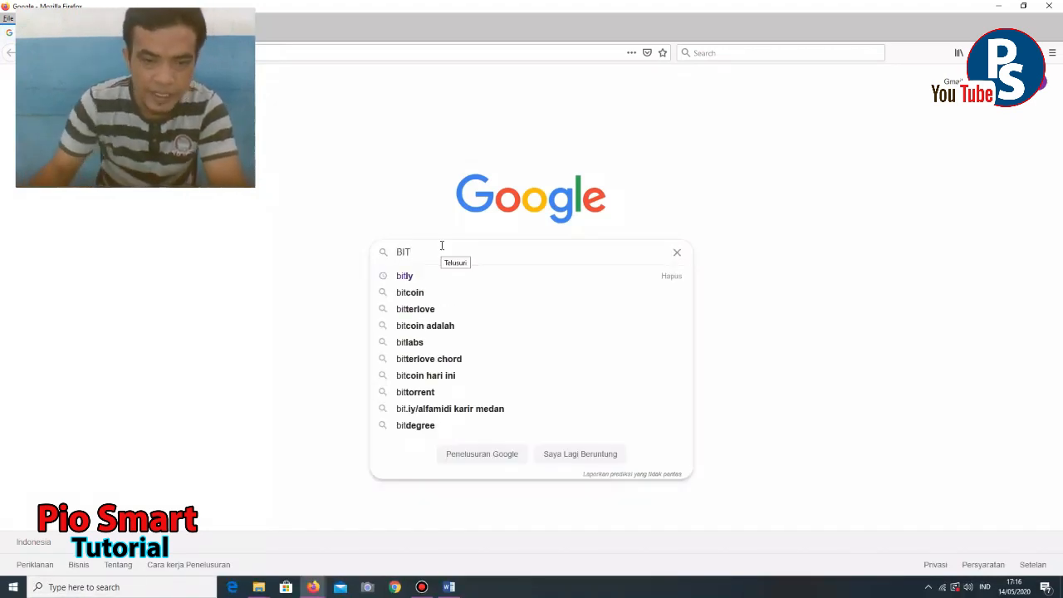
pyautogui.click(417, 279)
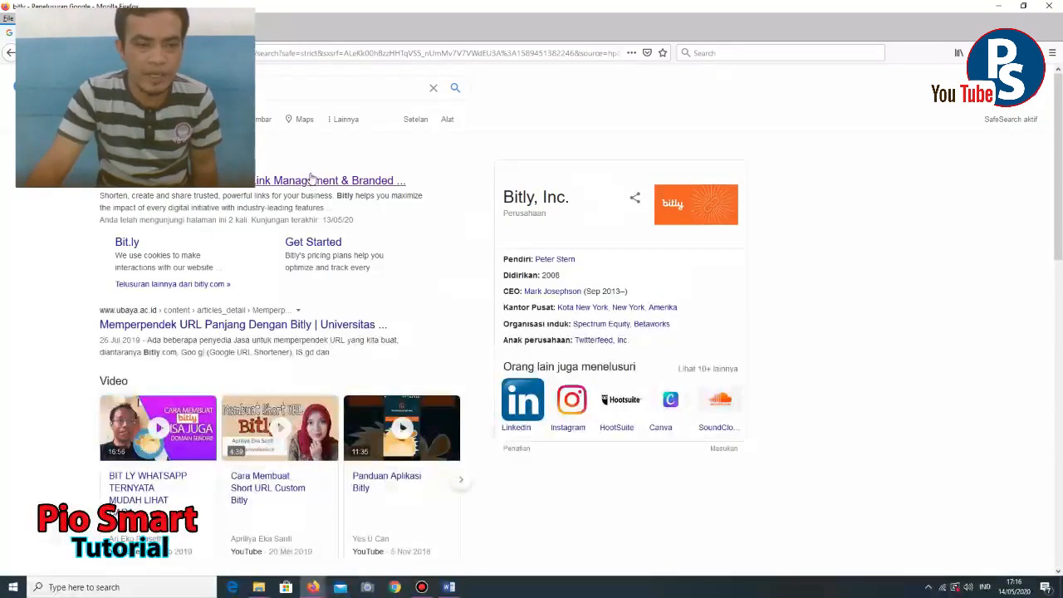
pyautogui.click(301, 183)
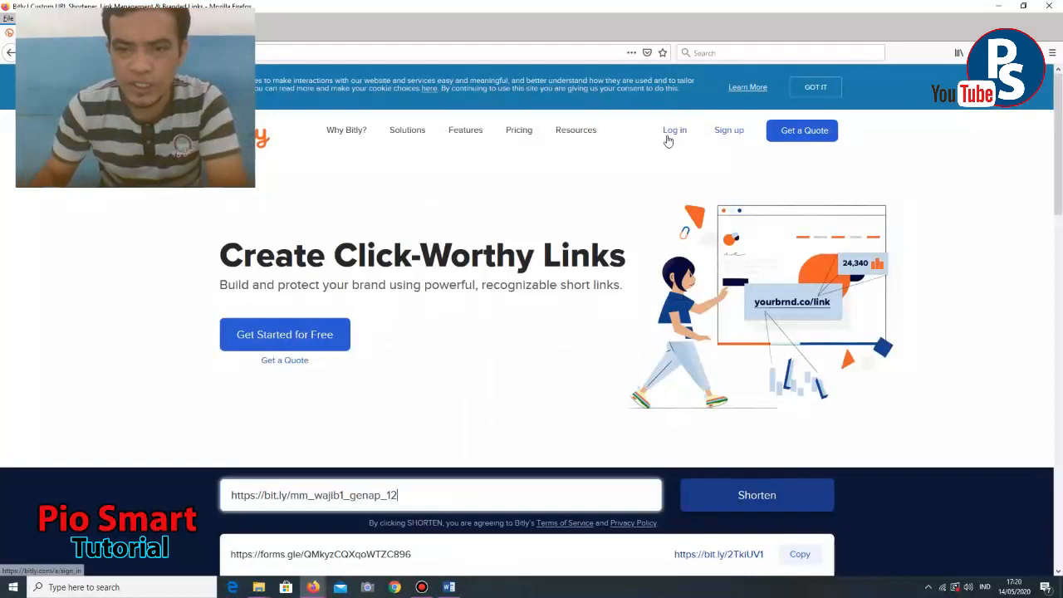
pyautogui.click(667, 137)
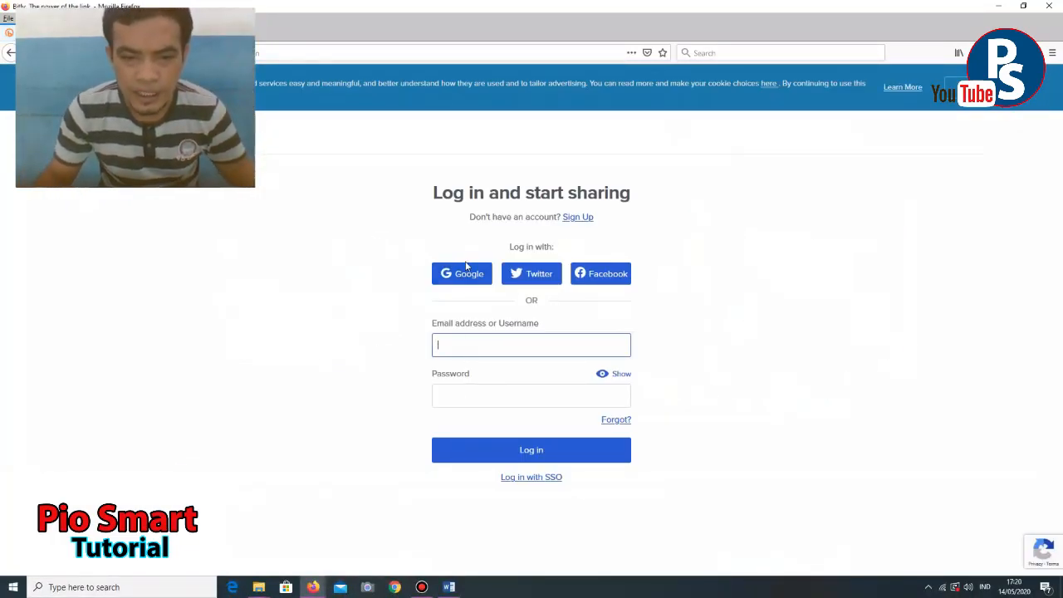
# - Log in to Bitly with Google, pick the Google account, and create a new linked Bitly account
pyautogui.click(472, 275)
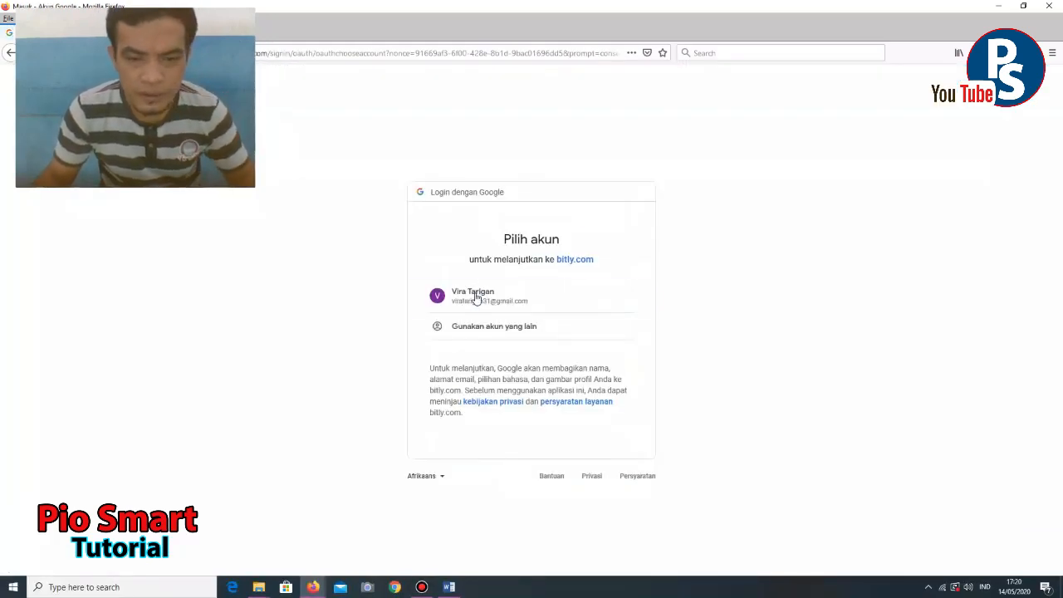
pyautogui.click(476, 296)
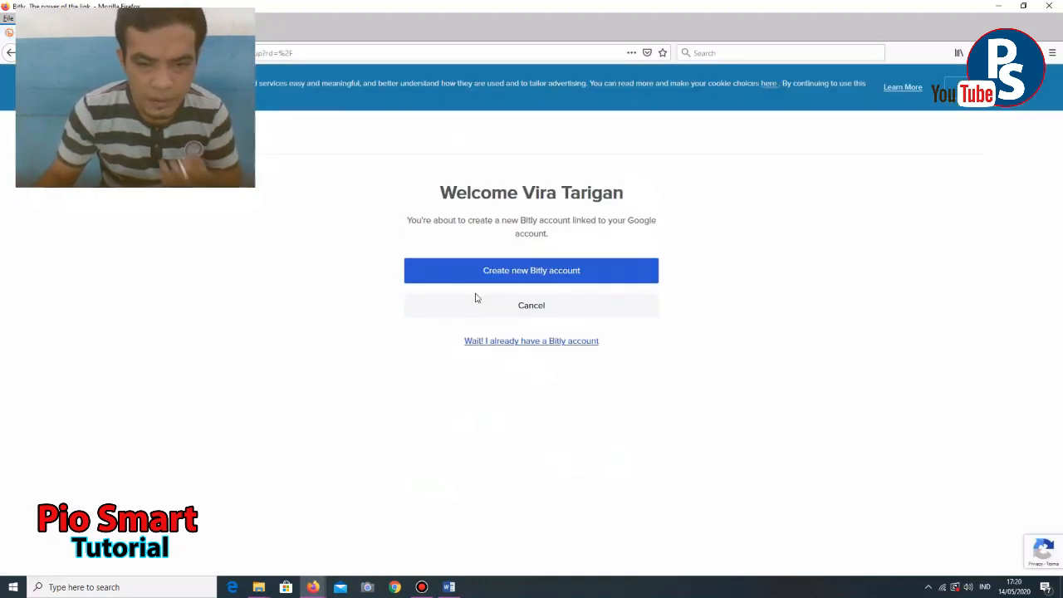
pyautogui.click(534, 277)
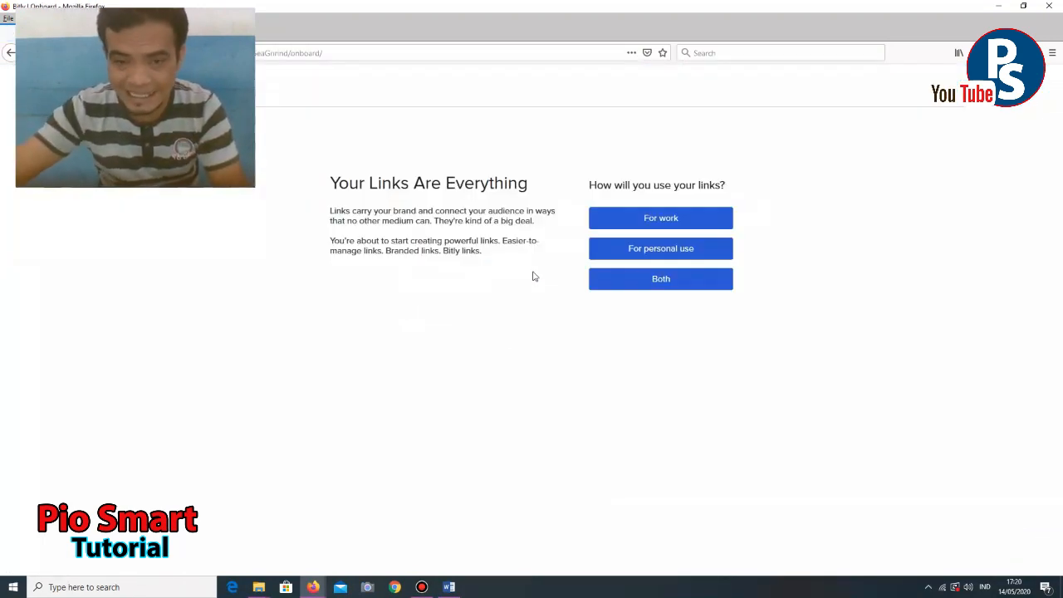
# - Save Bitly onboarding for personal use with a first and last name and Social media marketing
pyautogui.click(672, 256)
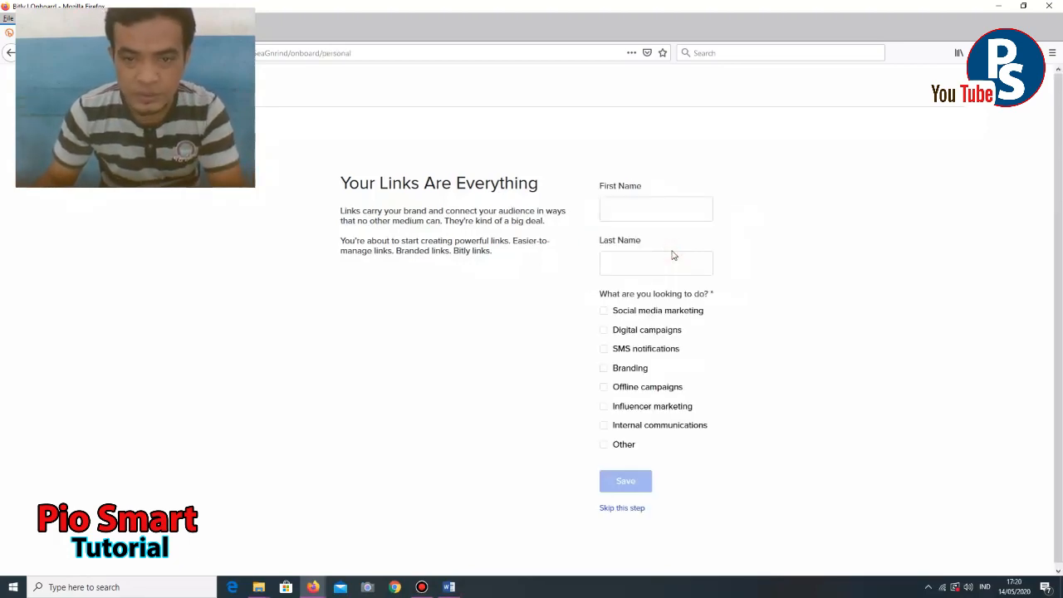
pyautogui.click(648, 208)
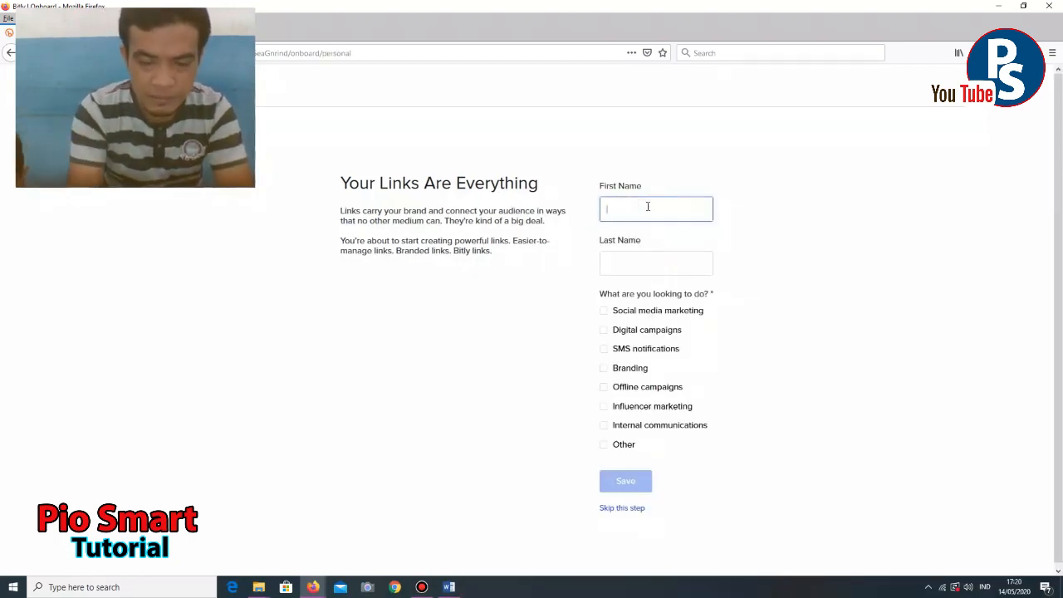
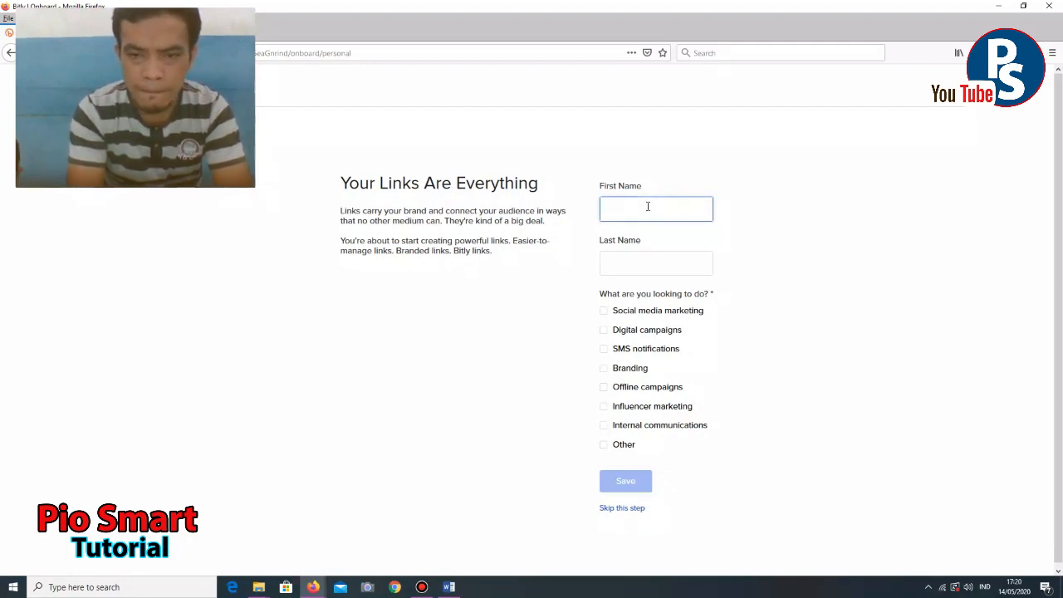
pyautogui.press('Tab')
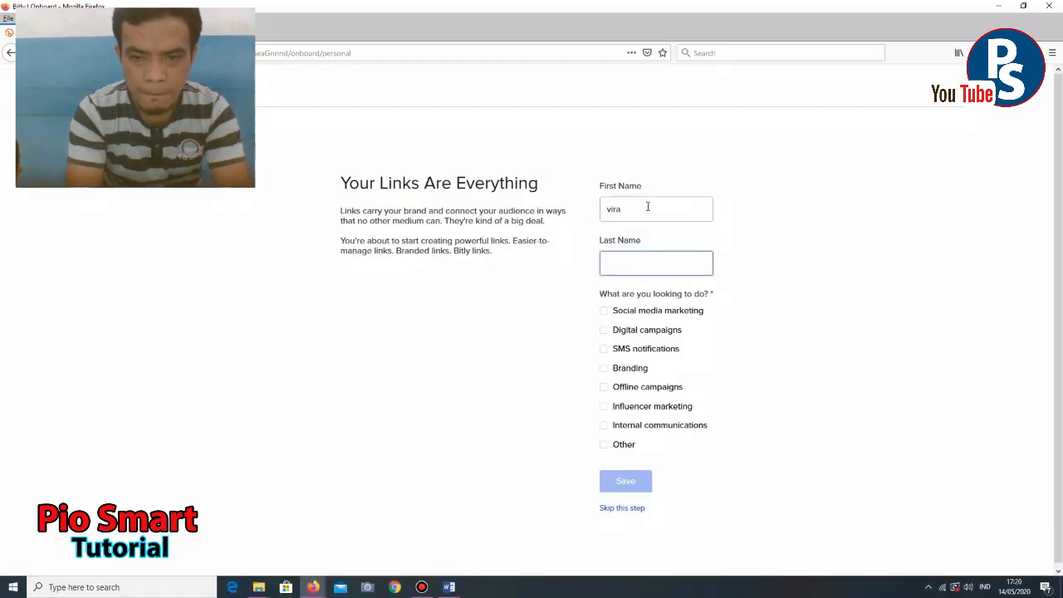
pyautogui.write('tarigan')
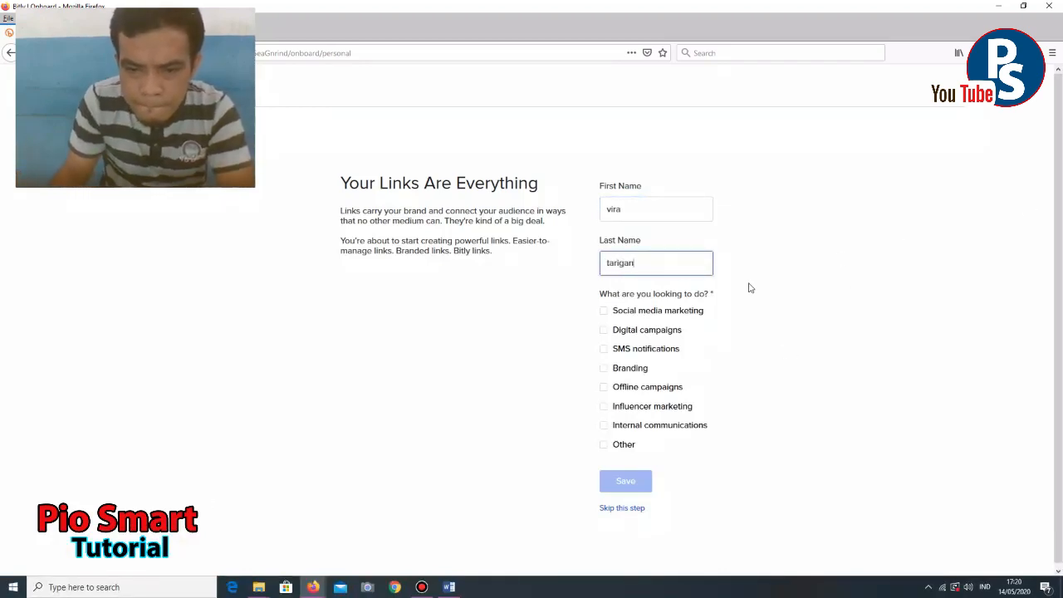
pyautogui.click(654, 314)
pyautogui.click(629, 486)
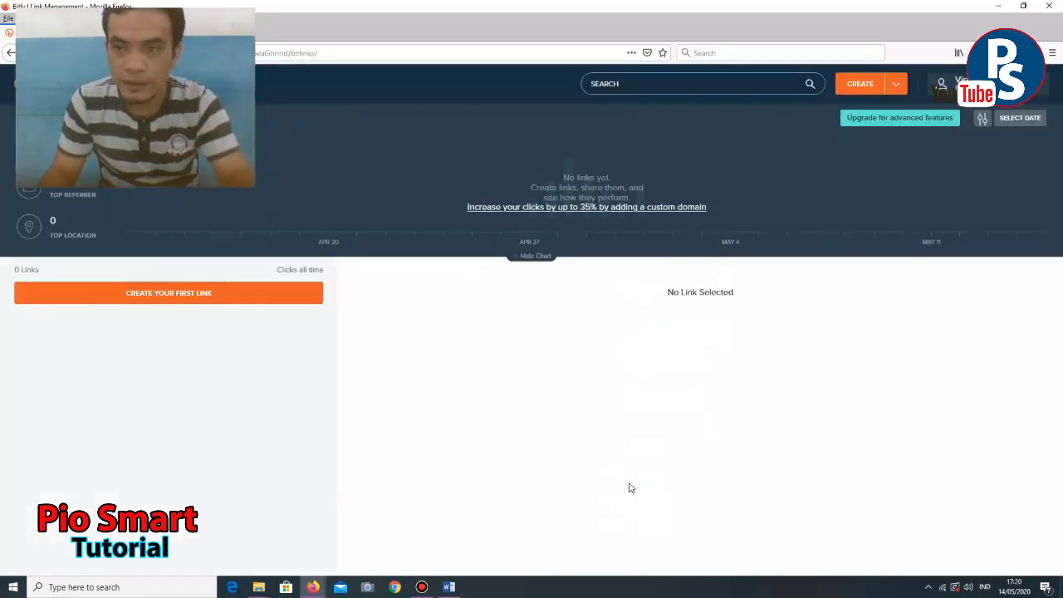
pyautogui.click(673, 84)
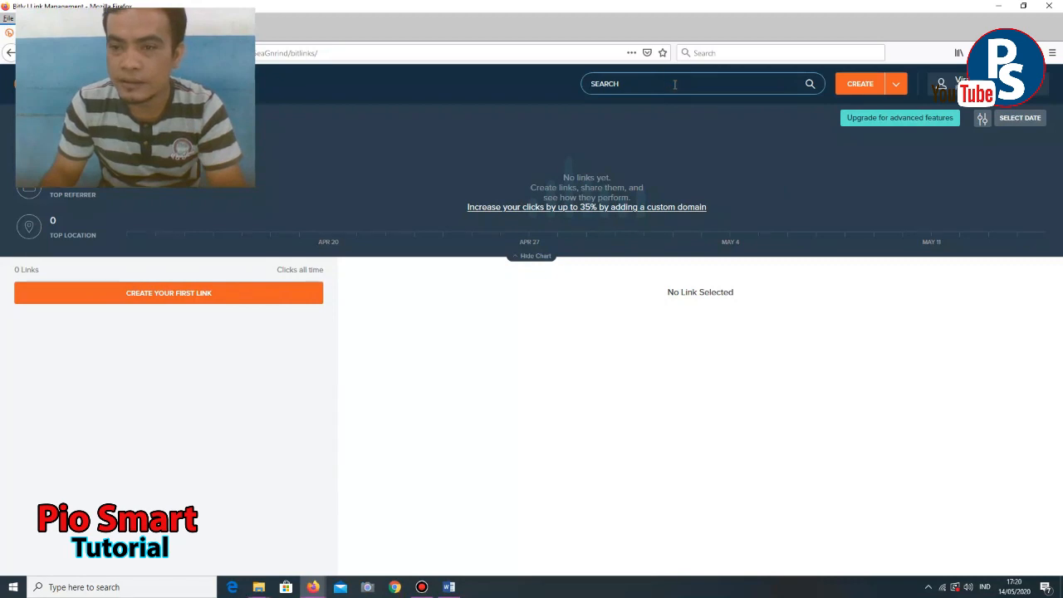
pyautogui.write('https://forms.gle/QMkyzCQXqoWTZC896')
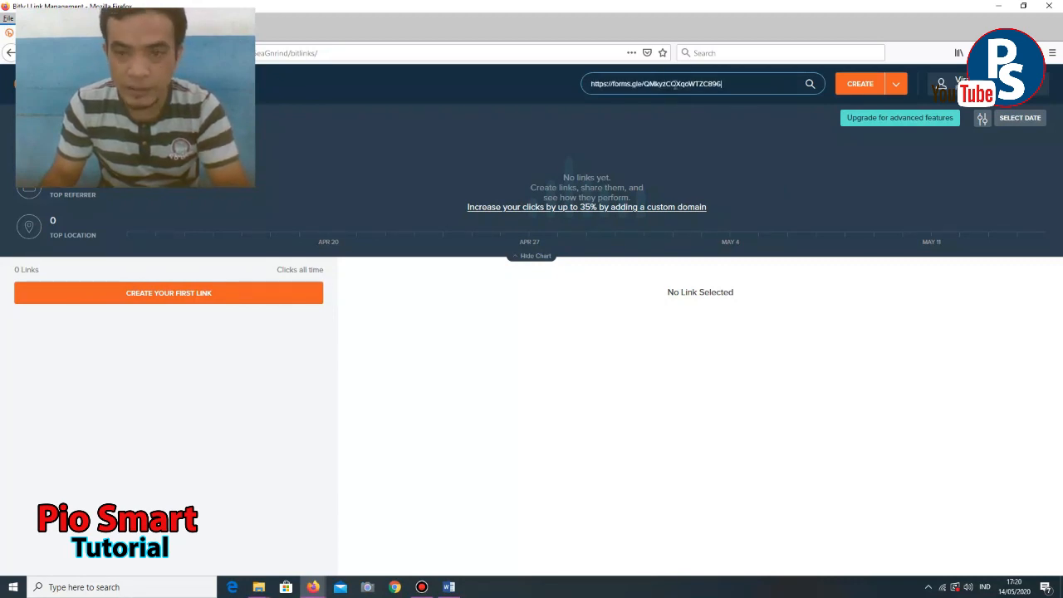
pyautogui.click(858, 83)
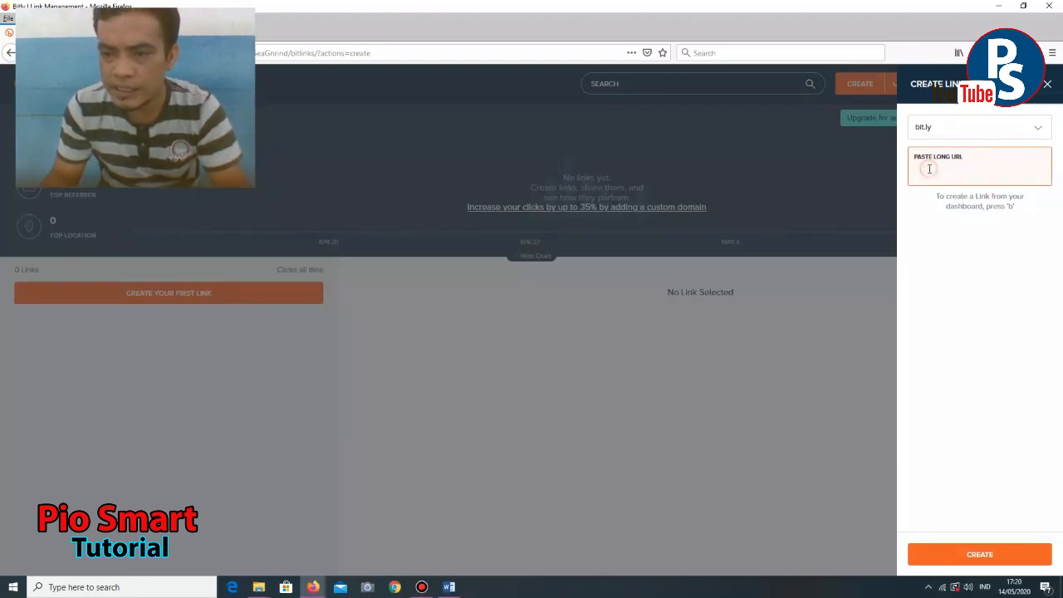
pyautogui.write('https://forms.gle/QMkyzCQXqoWTZC896')
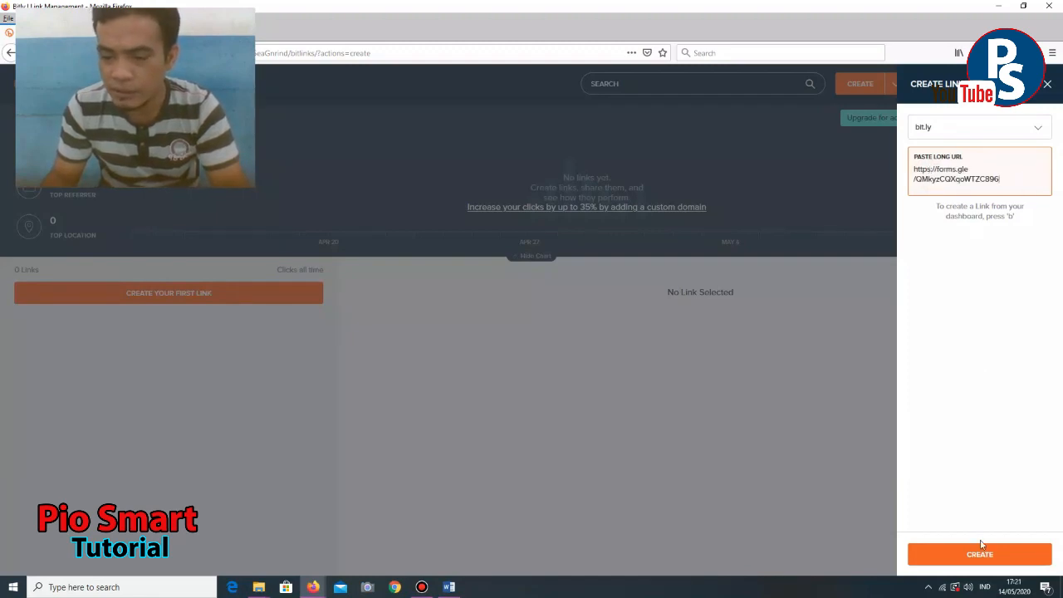
pyautogui.click(976, 556)
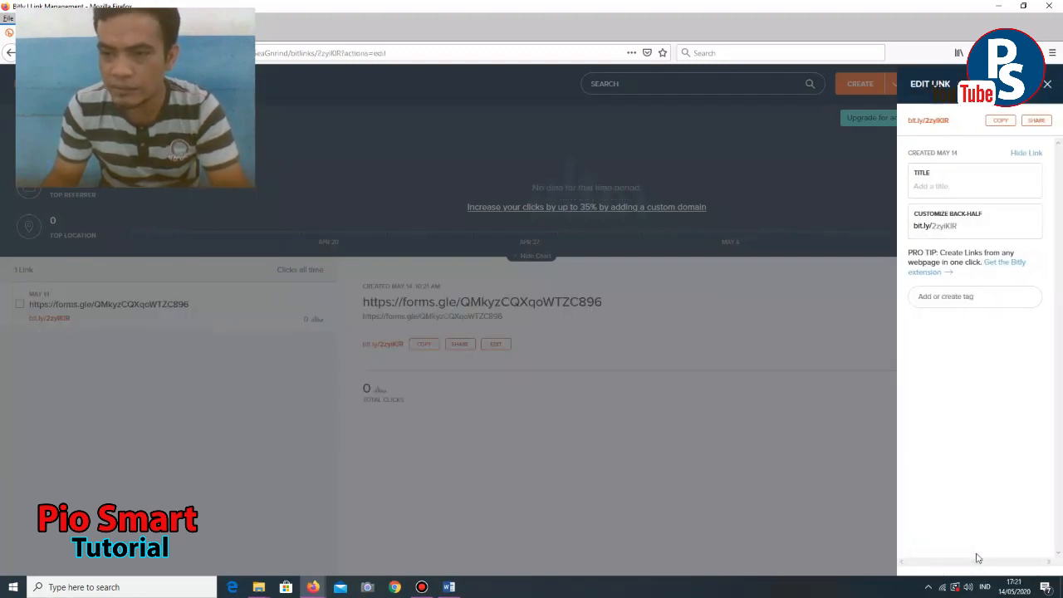
# - Set the back-half to ujian_matematika_wajib after matematika_wajib was rejected, and save it
pyautogui.click(978, 226)
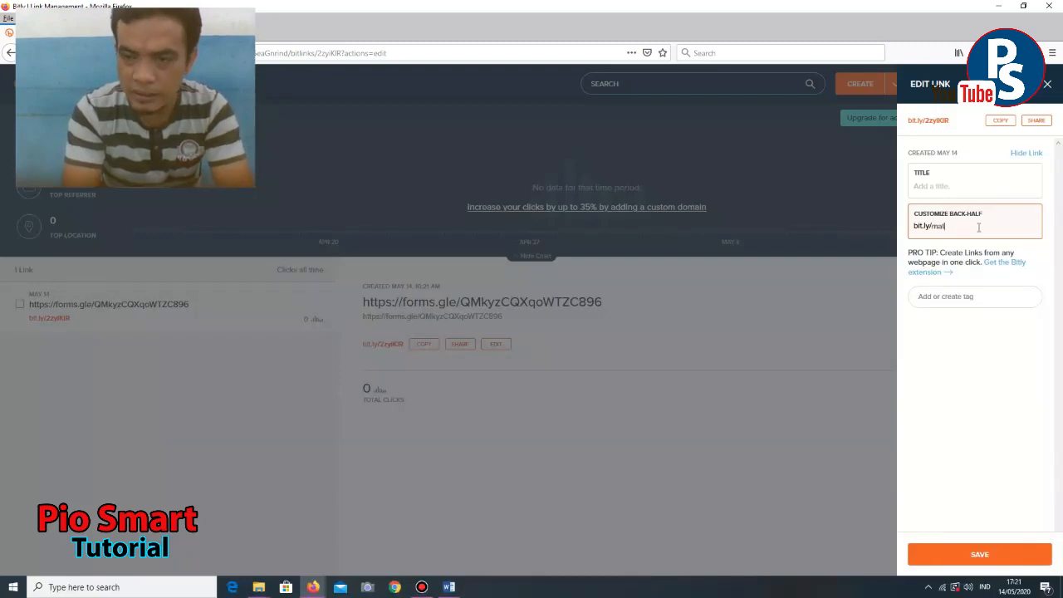
pyautogui.write('matematika_')
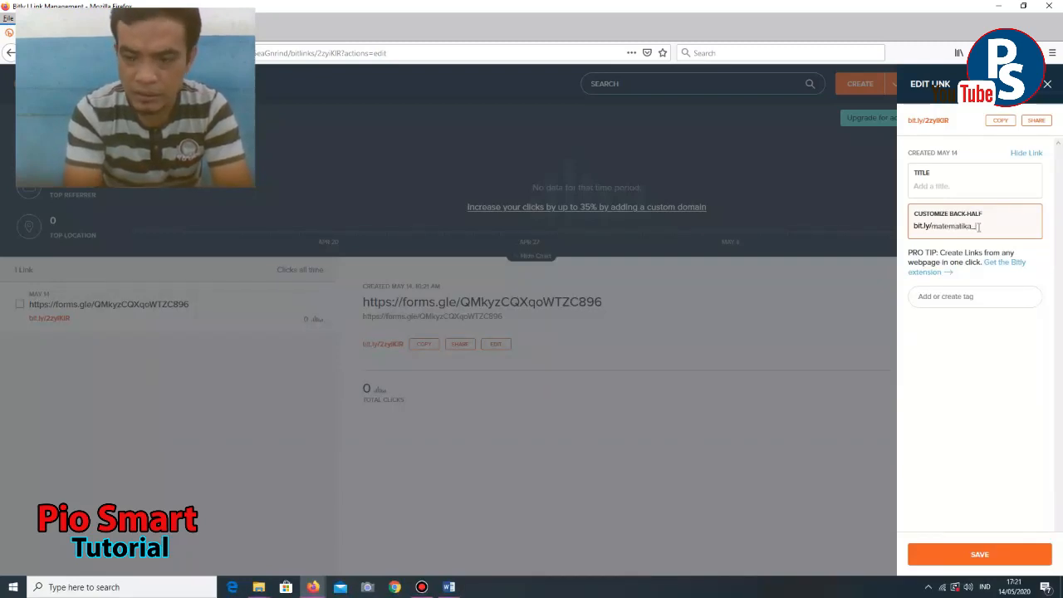
pyautogui.write('waji')
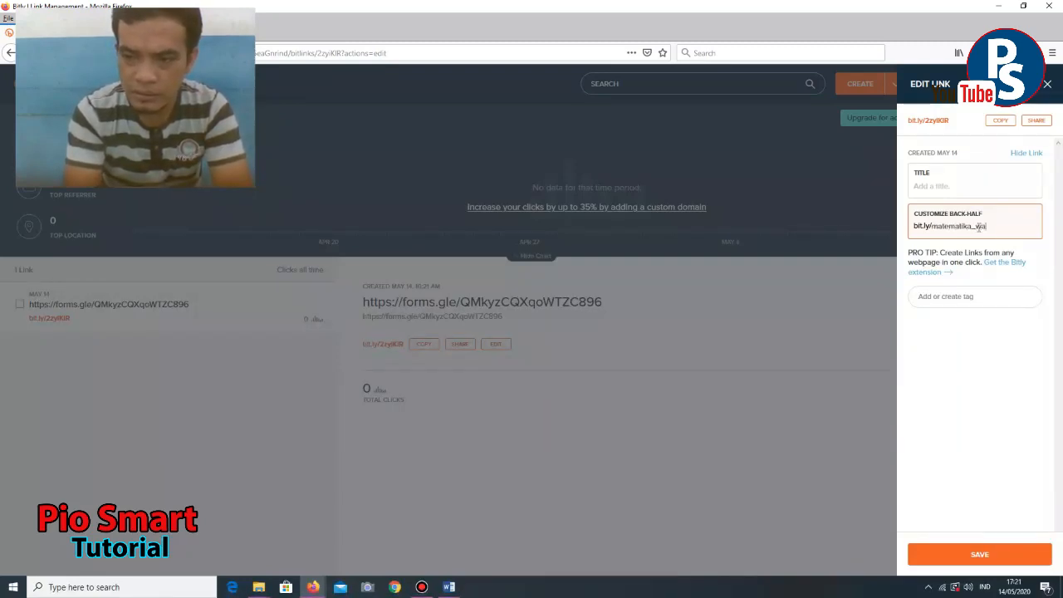
pyautogui.write('b')
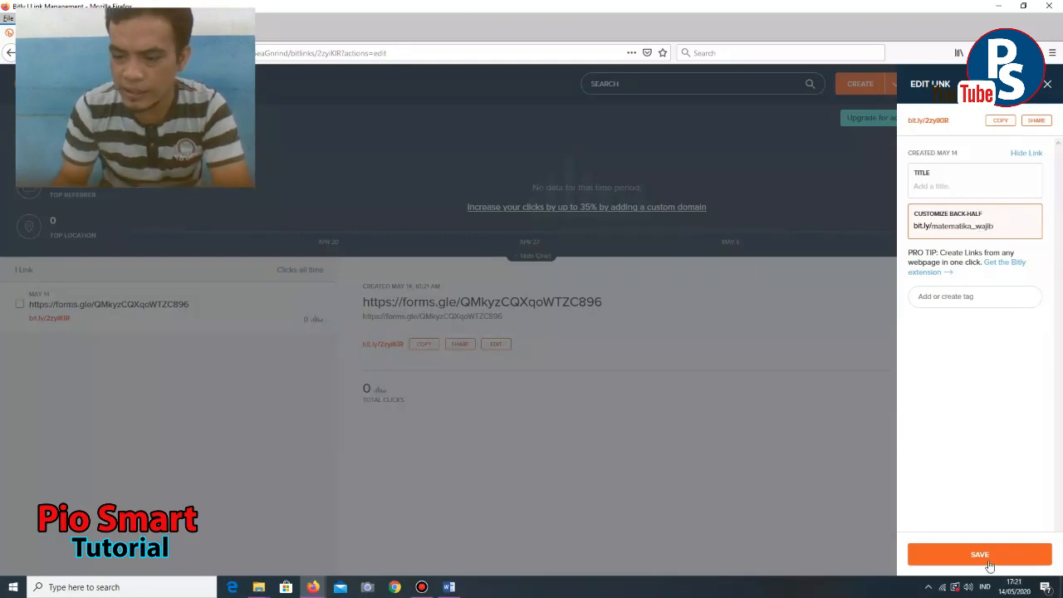
pyautogui.click(988, 560)
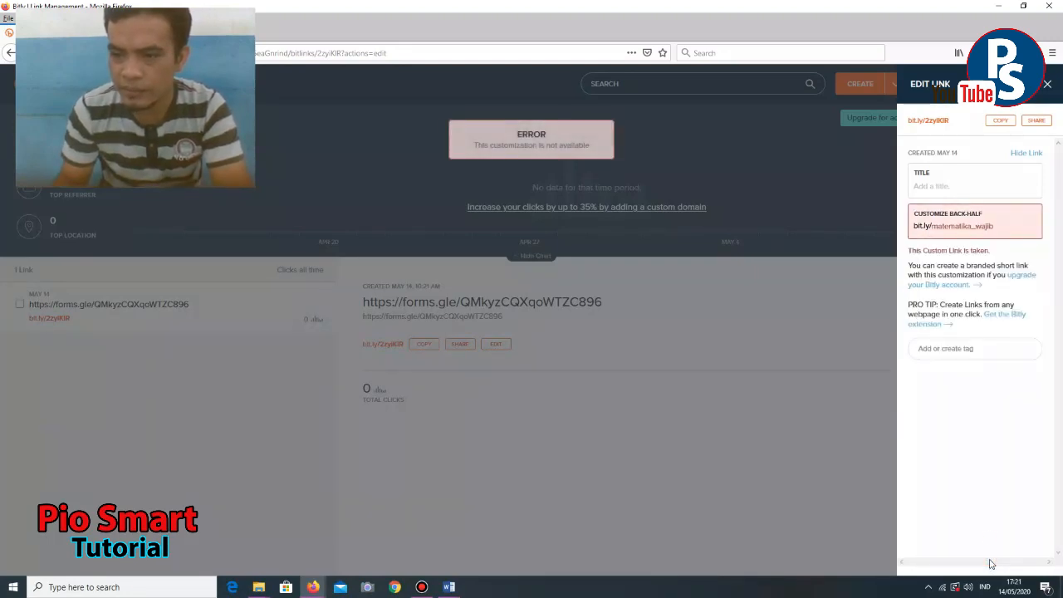
pyautogui.click(1007, 227)
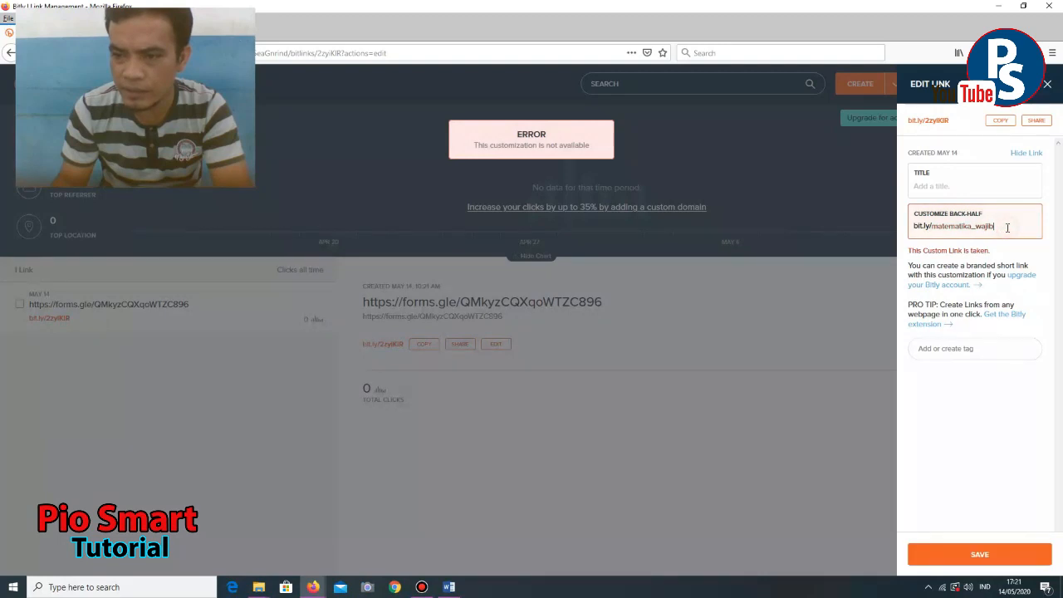
pyautogui.click(930, 226)
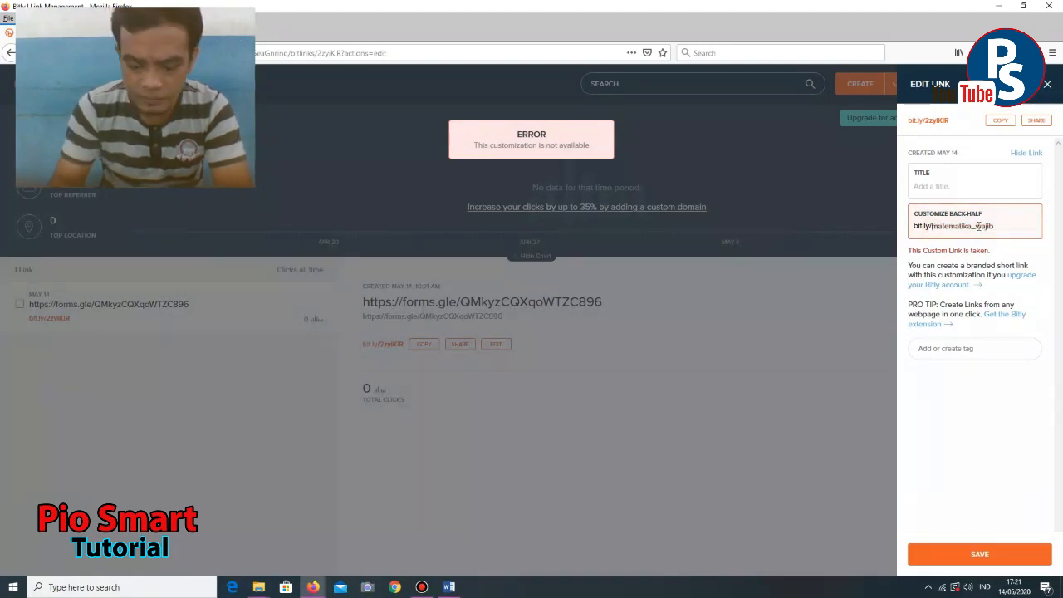
pyautogui.write('ujian_')
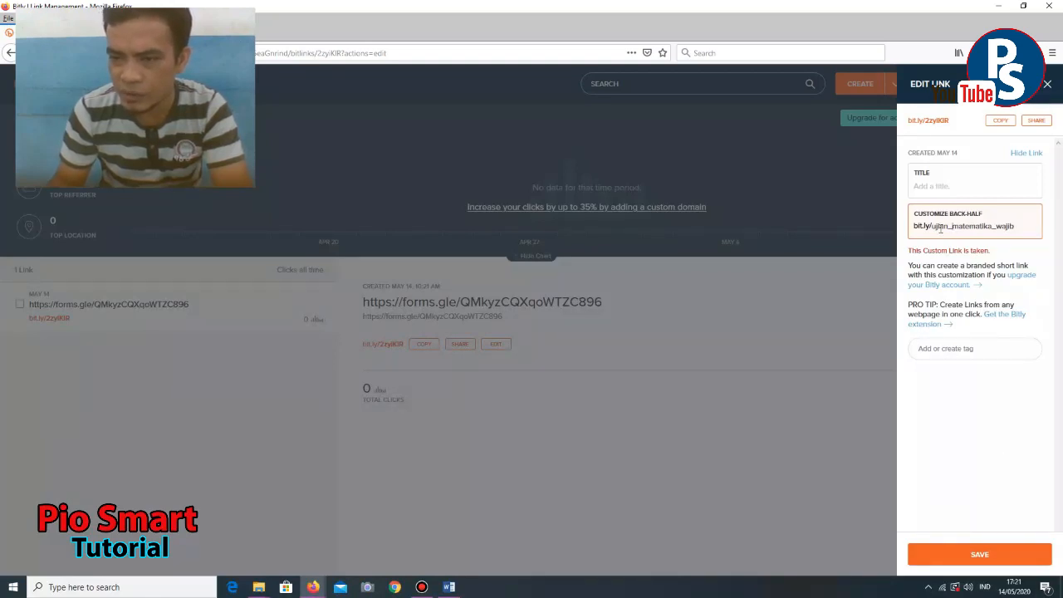
pyautogui.click(981, 555)
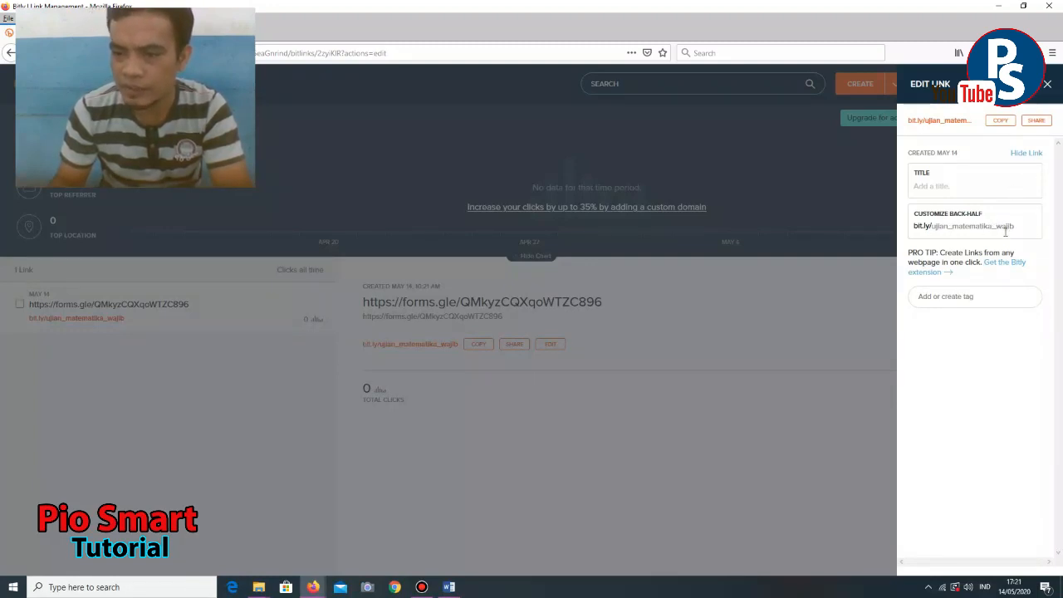
# - Copy the bit.ly/ujian_matematika_wajib link and save the link edits again
pyautogui.click(997, 123)
pyautogui.click(997, 123)
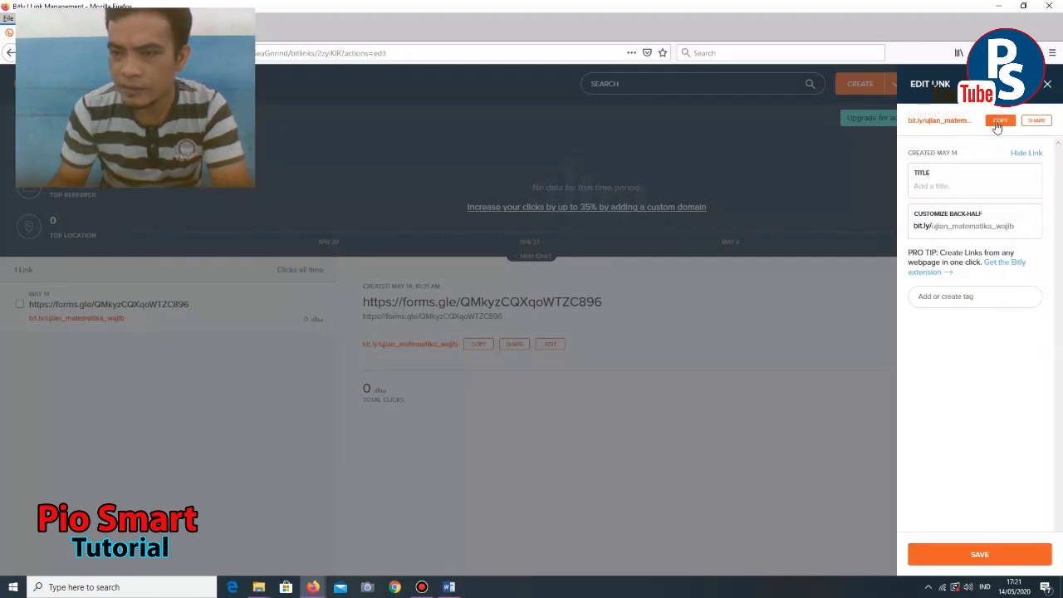
pyautogui.click(996, 553)
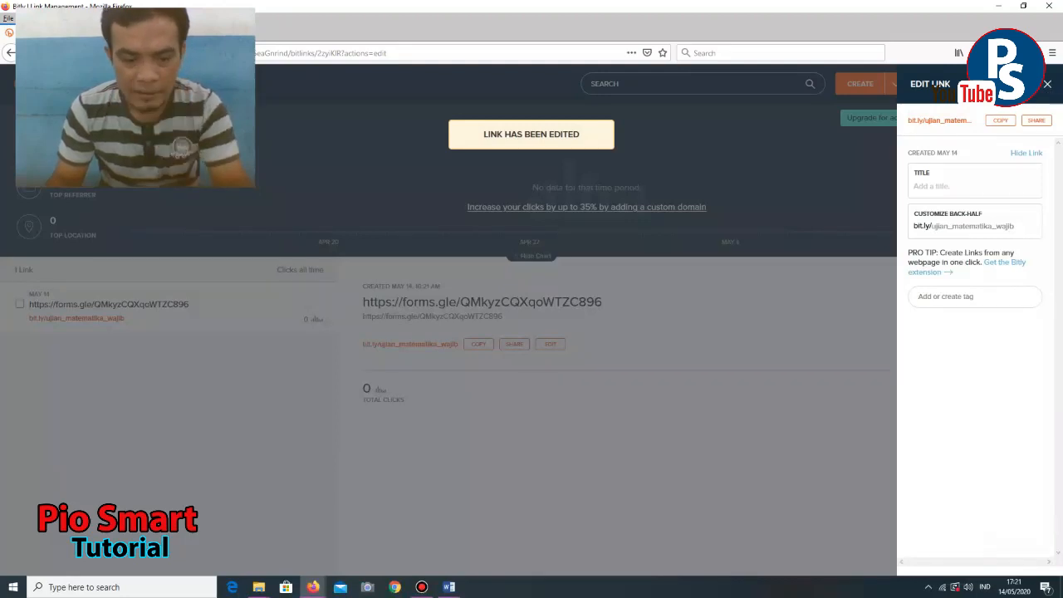
# - Switch between the Google Forms and Bitly windows, ending on the UJIAN AKHIR SEMESTER GENAP SMA MAJU JAYA form
pyautogui.moveTo(312, 587)
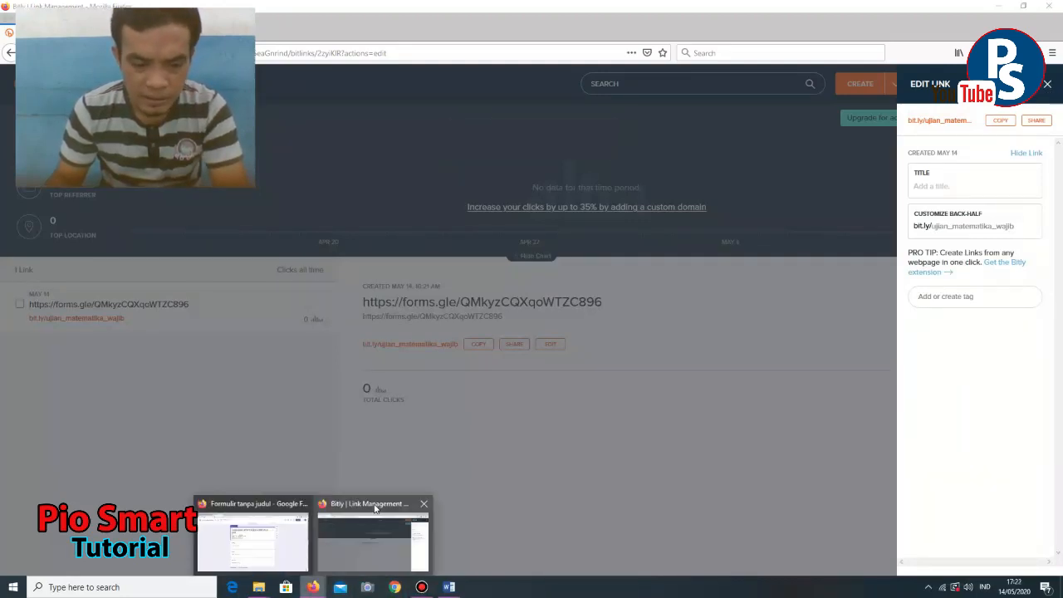
pyautogui.click(269, 504)
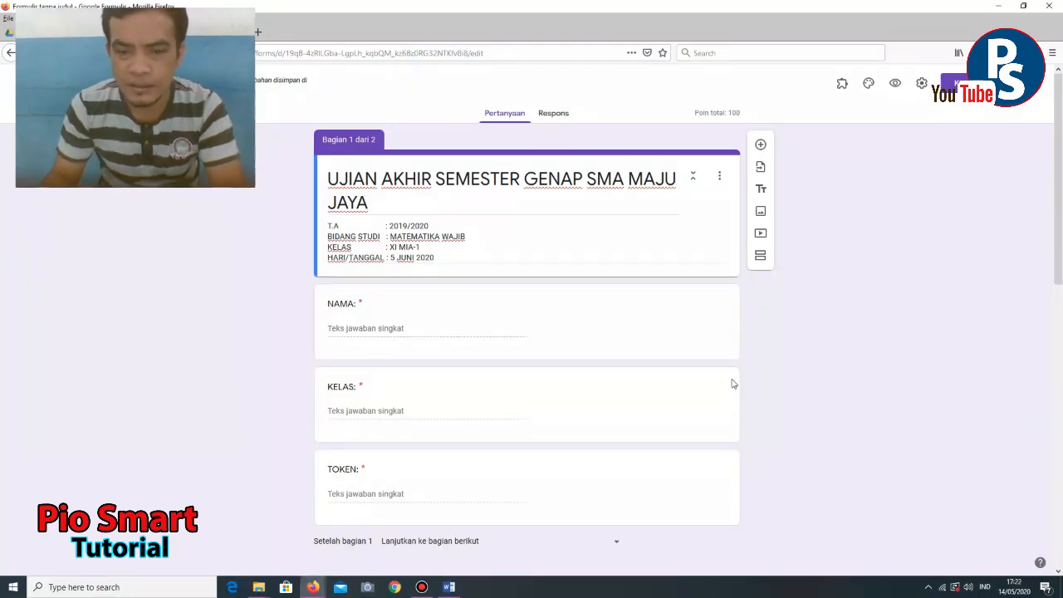
pyautogui.moveTo(1059, 199)
pyautogui.mouseDown()
pyautogui.moveTo(1060, 329)
pyautogui.moveTo(1062, 193)
pyautogui.mouseUp()
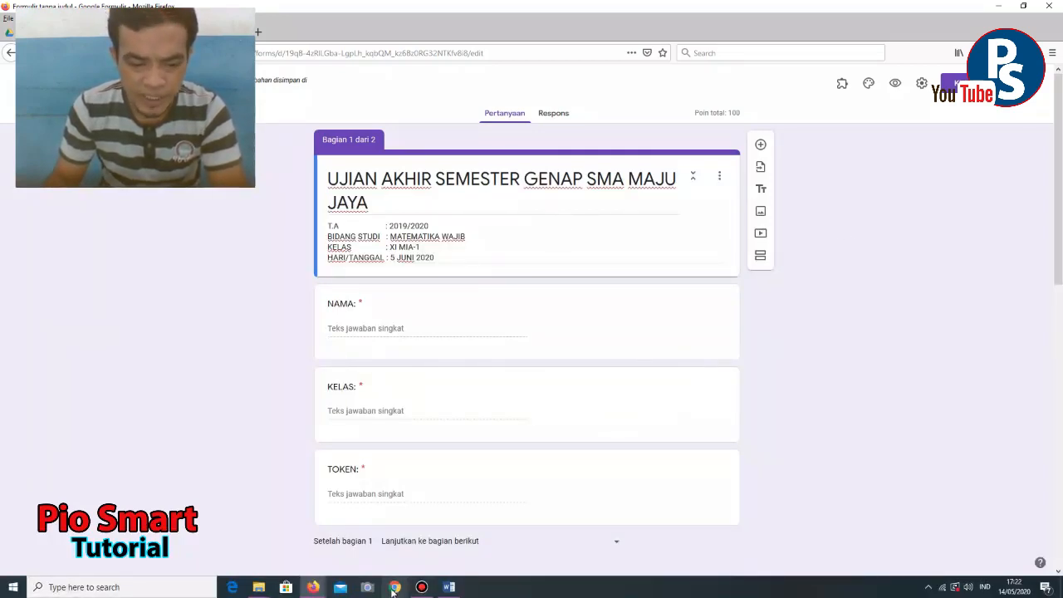
pyautogui.moveTo(313, 587)
pyautogui.click(368, 506)
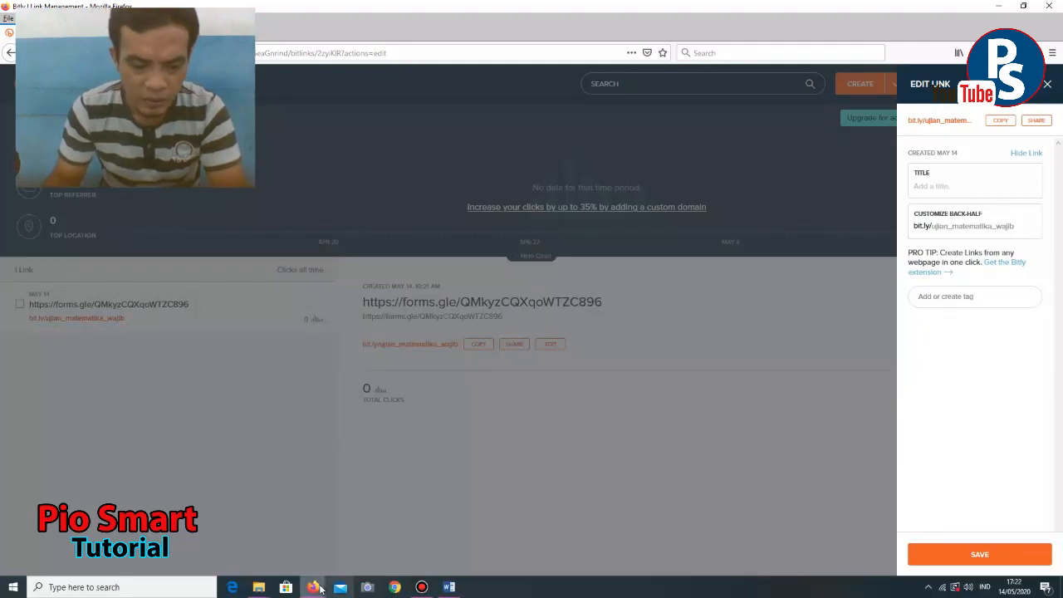
pyautogui.moveTo(312, 587)
pyautogui.click(283, 510)
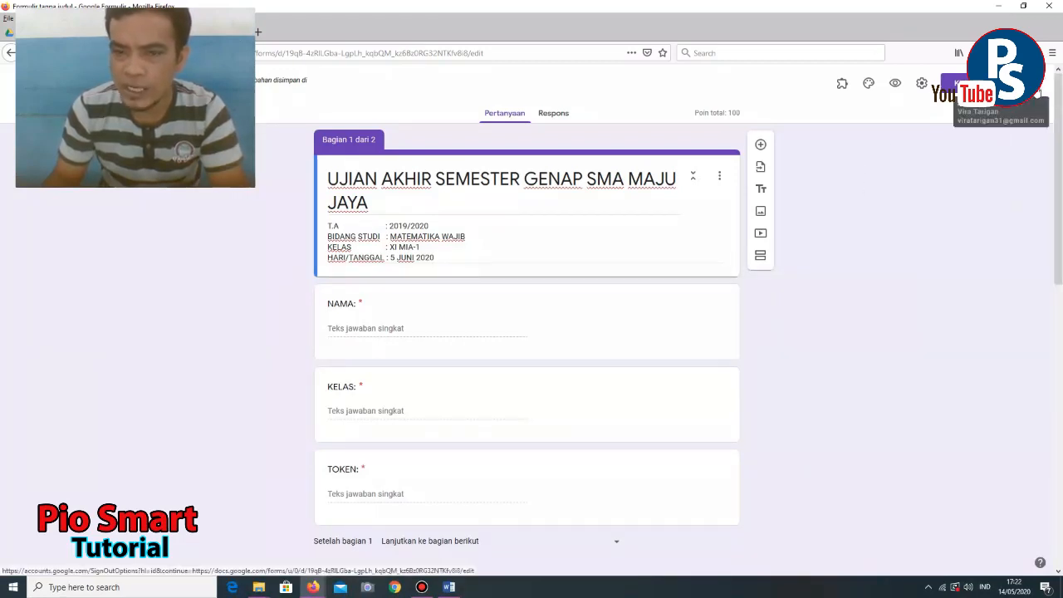
# - Sign out of the Google account using Keluar in the avatar menu
pyautogui.click(1038, 93)
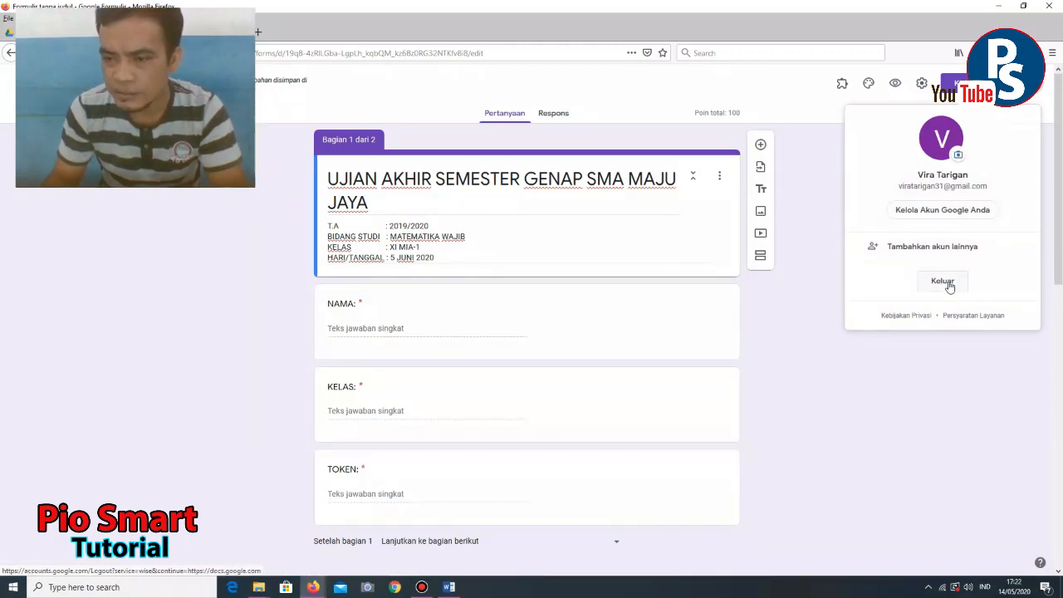
pyautogui.click(942, 282)
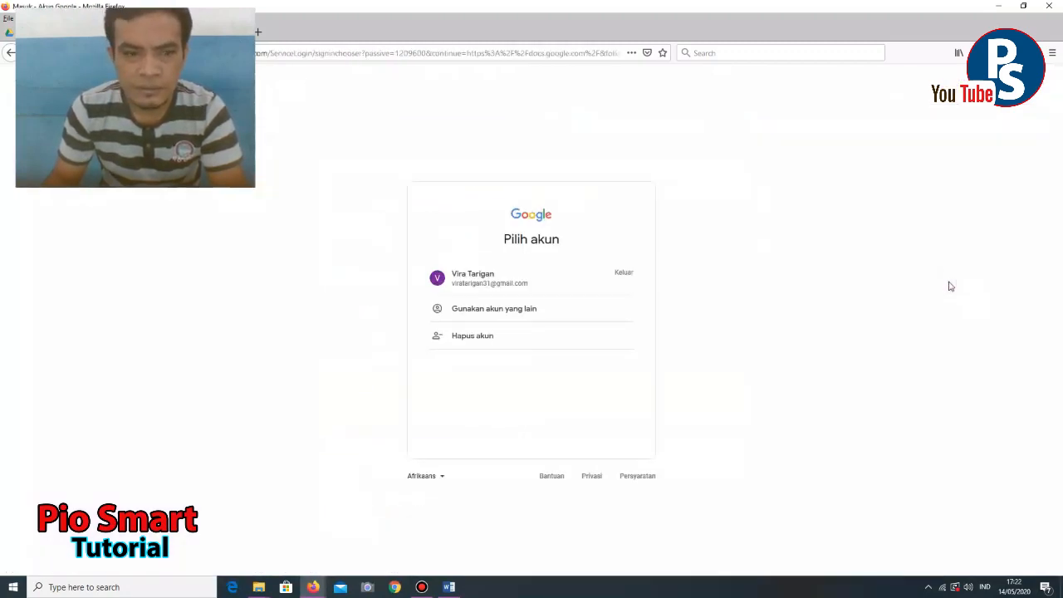
# - Sign in with a different Google account, entering its e-mail address and password
pyautogui.click(515, 308)
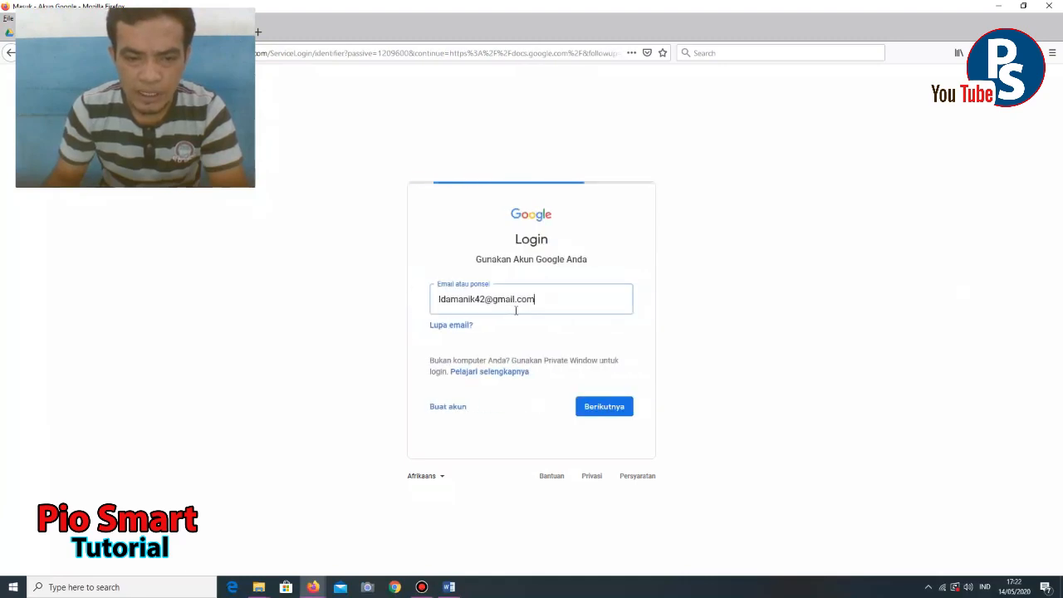
pyautogui.moveTo(548, 299); pyautogui.dragTo(362, 305)
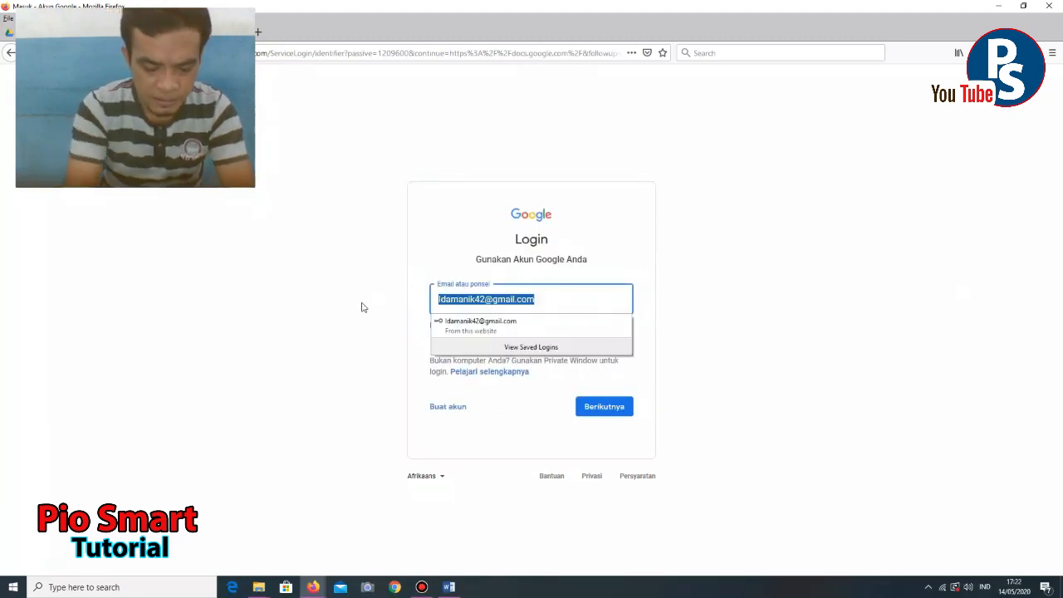
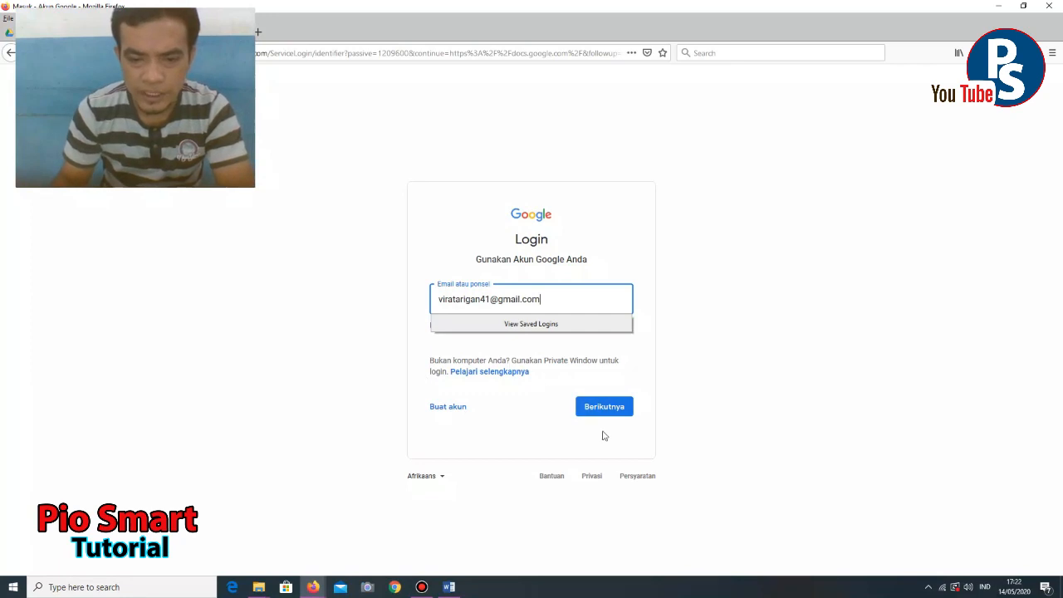
pyautogui.click(607, 409)
pyautogui.click(537, 307)
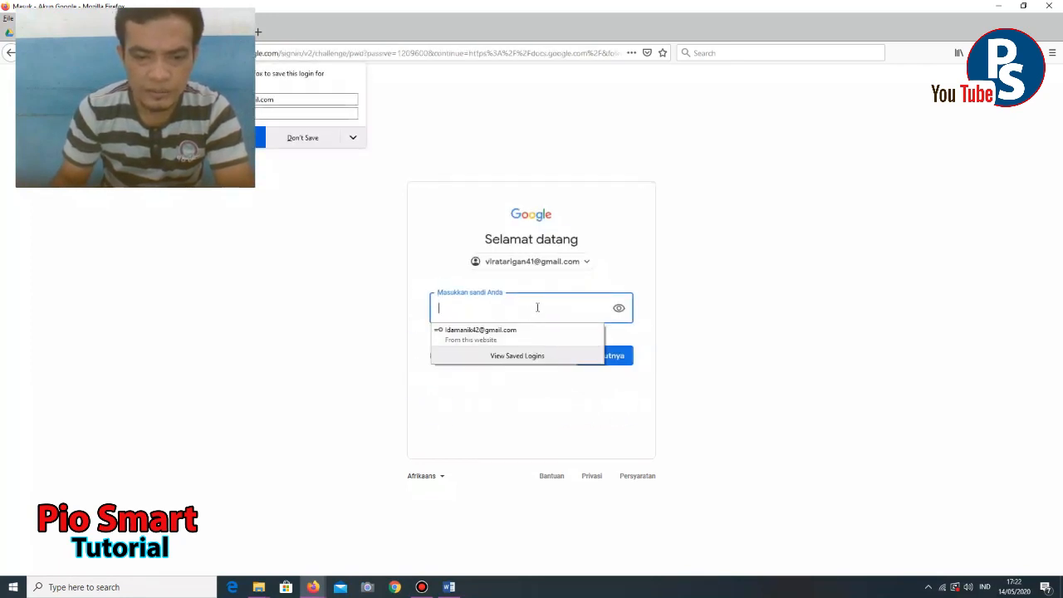
pyautogui.write('••••')
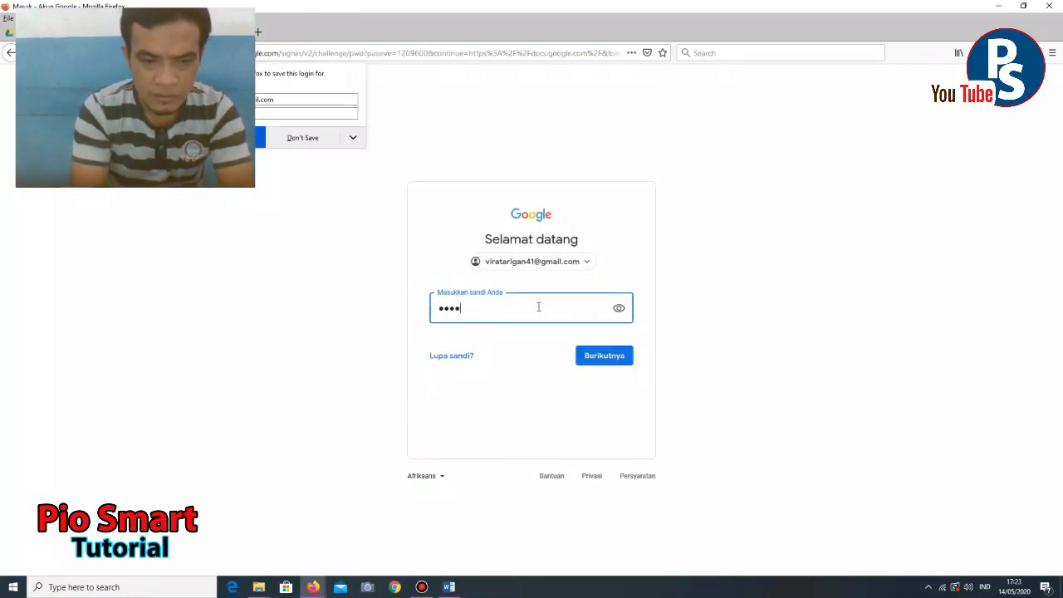
pyautogui.write('••••••••')
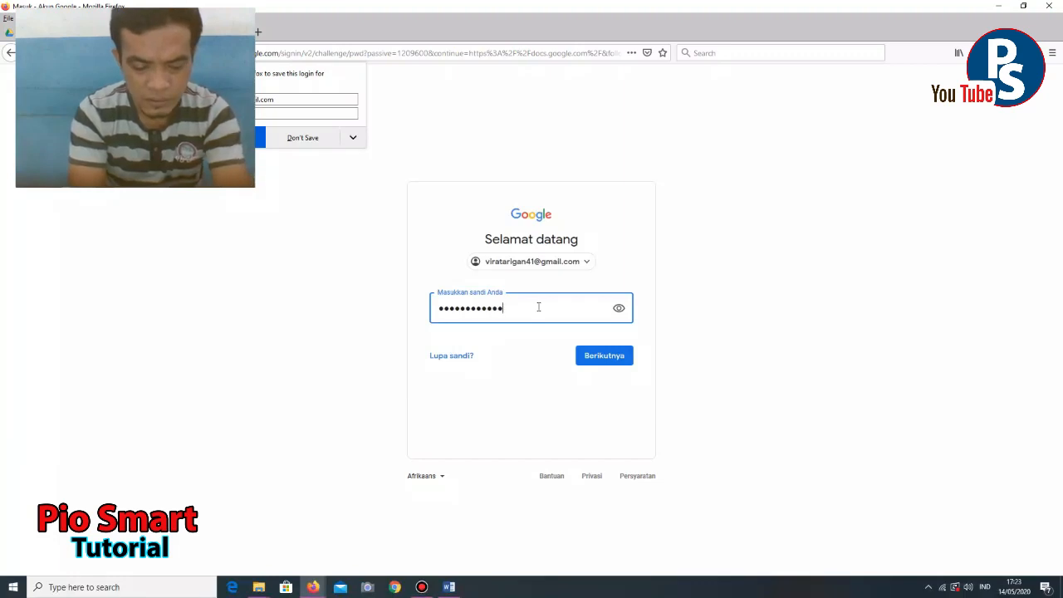
pyautogui.click(615, 363)
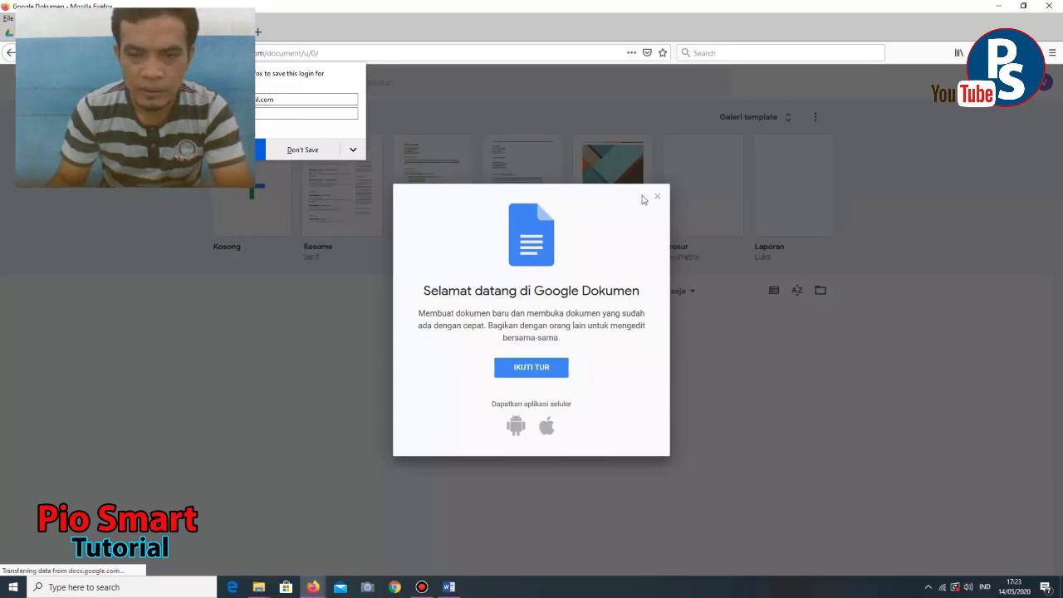
# - Dismiss the Google Docs popups and close the Docs window, confirming closure of both tabs
pyautogui.click(655, 197)
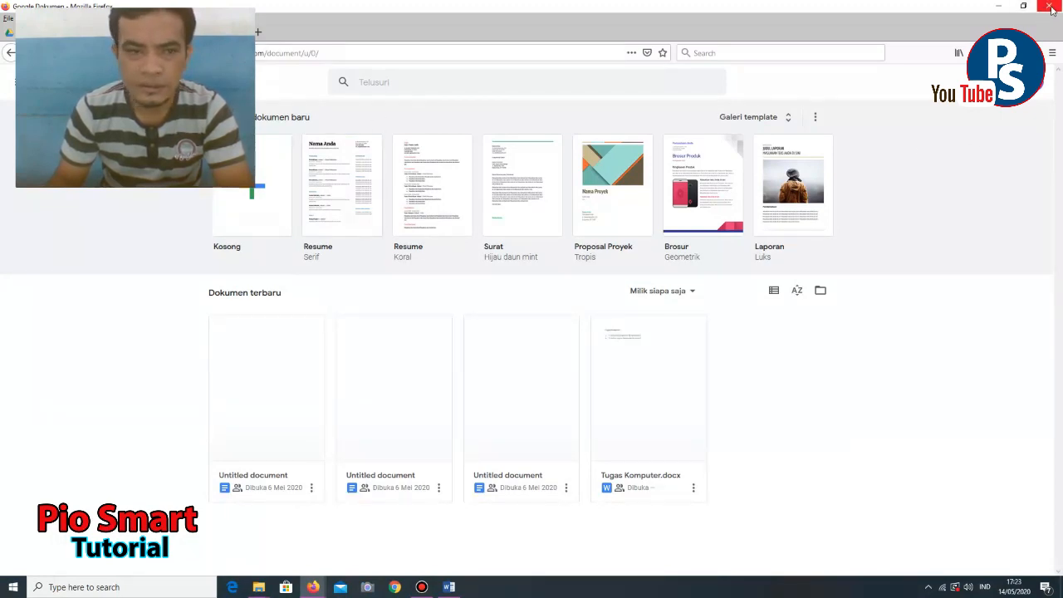
pyautogui.click(1050, 10)
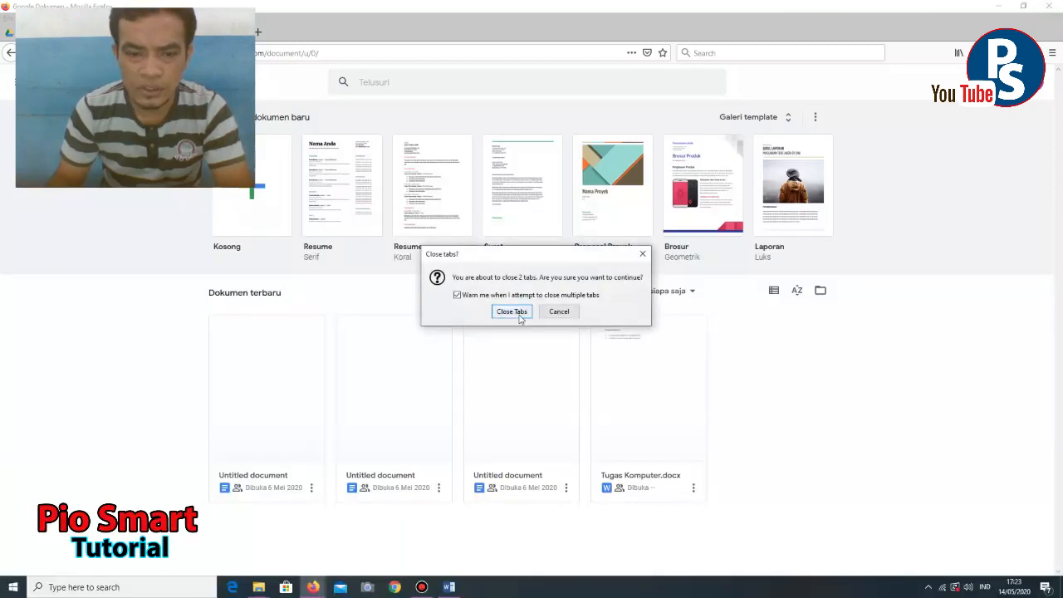
pyautogui.click(520, 316)
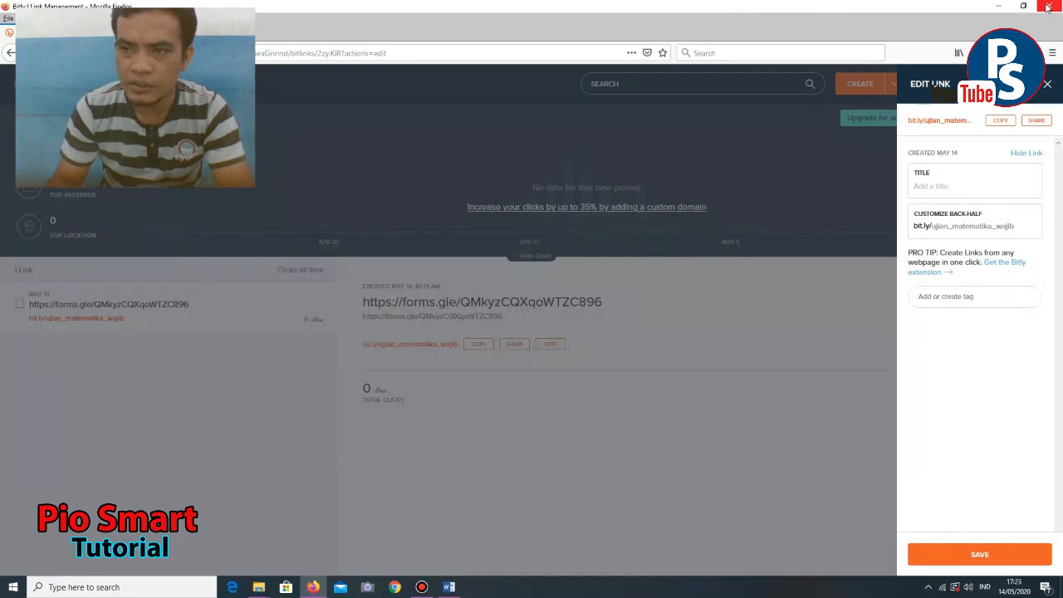
# - Close the Bitly window and load bit.ly/ujian_matematika_wajib in Firefox to open the exam form
pyautogui.click(1047, 6)
pyautogui.click(412, 51)
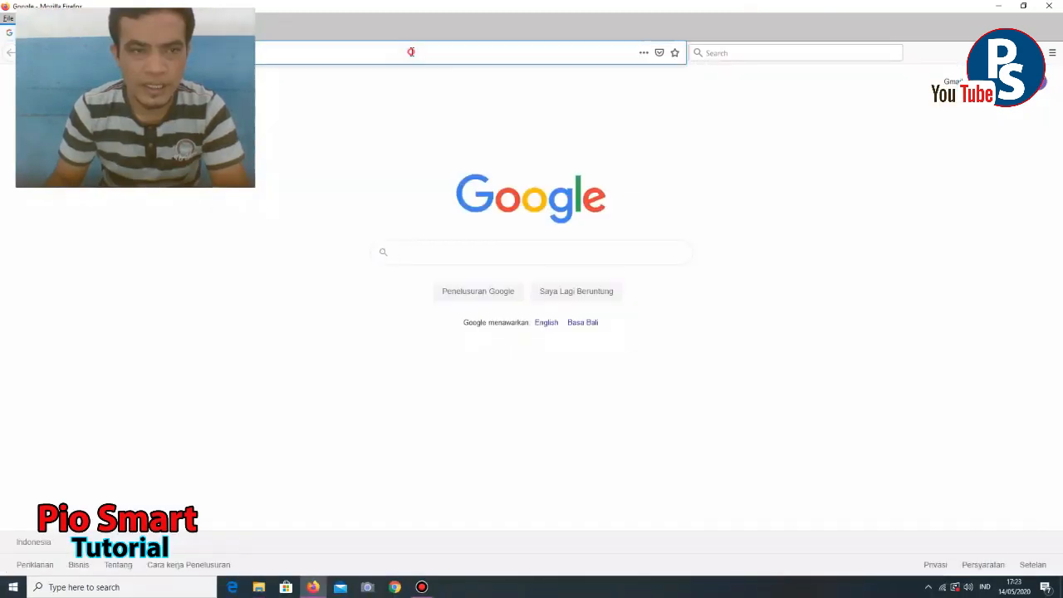
pyautogui.hotkey('ctrl', 'v')
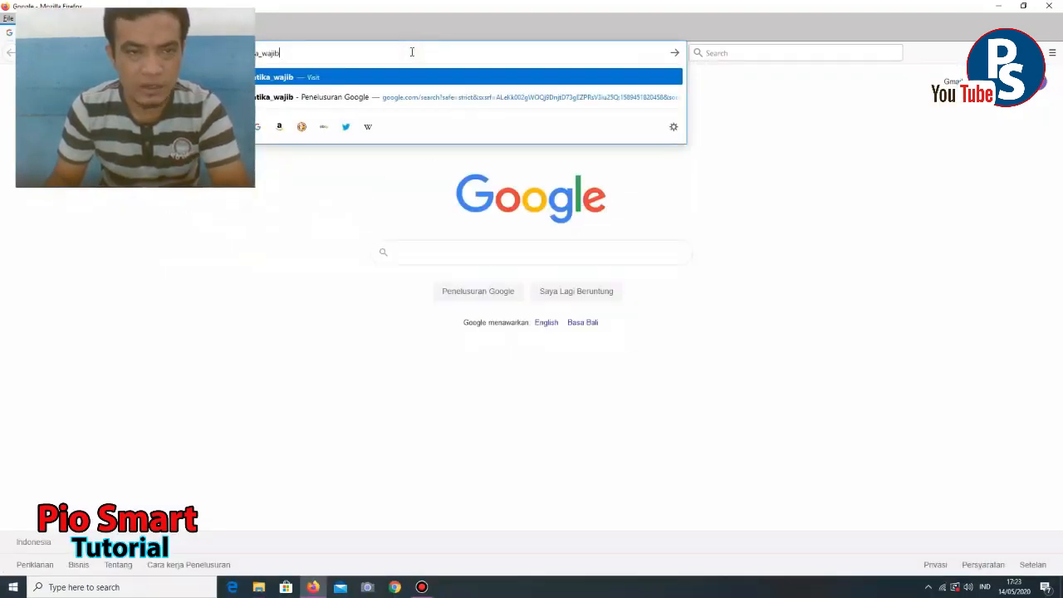
pyautogui.press('Return')
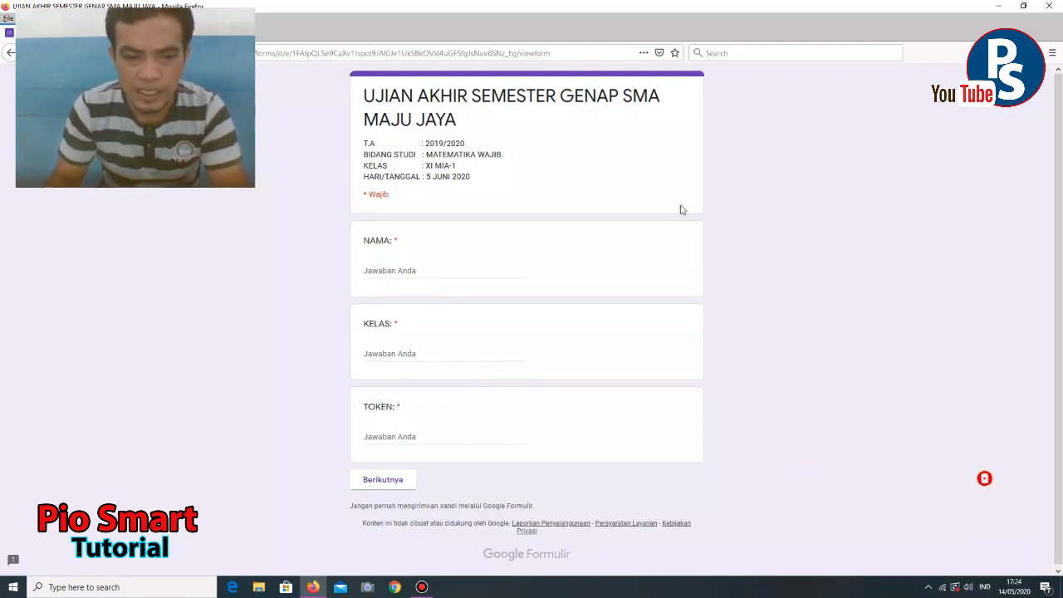
# - Fill in the student's name in NAMA, class xi in KELAS, and an exam token in TOKEN
pyautogui.click(418, 270)
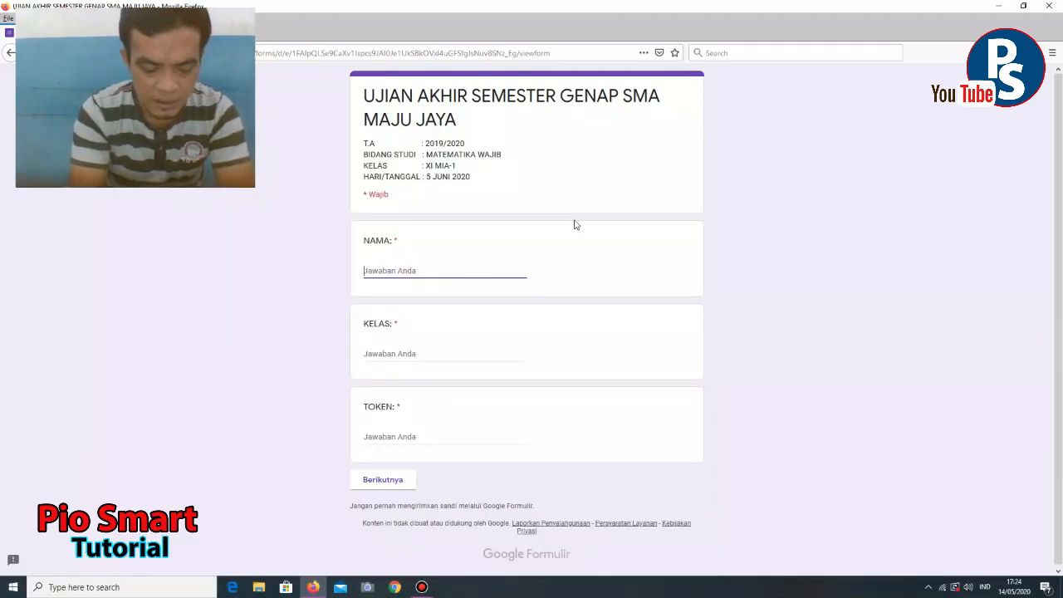
pyautogui.write('saidi')
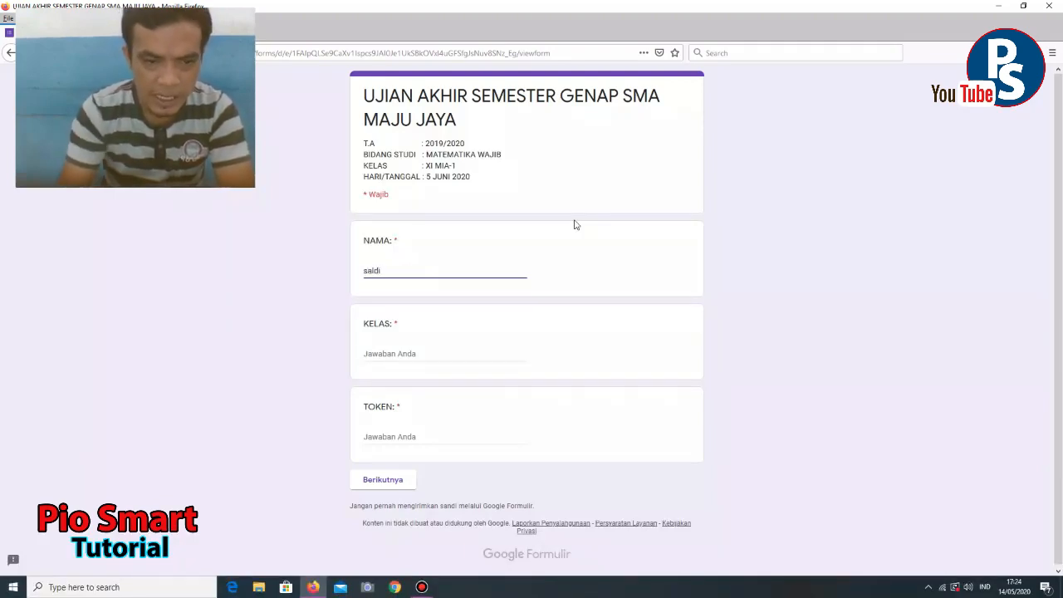
pyautogui.click(390, 352)
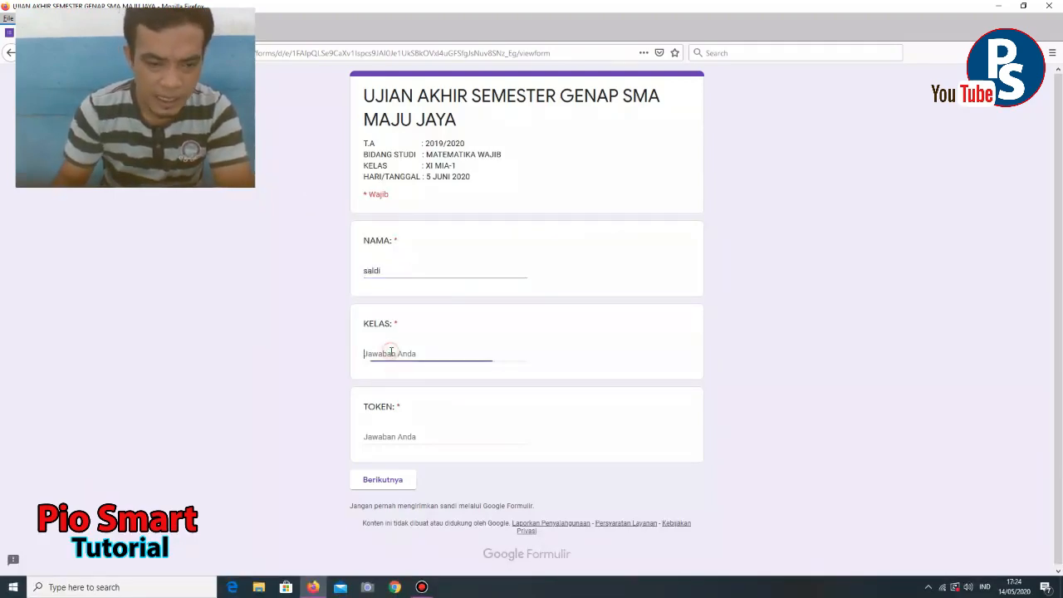
pyautogui.write('xi mia-1')
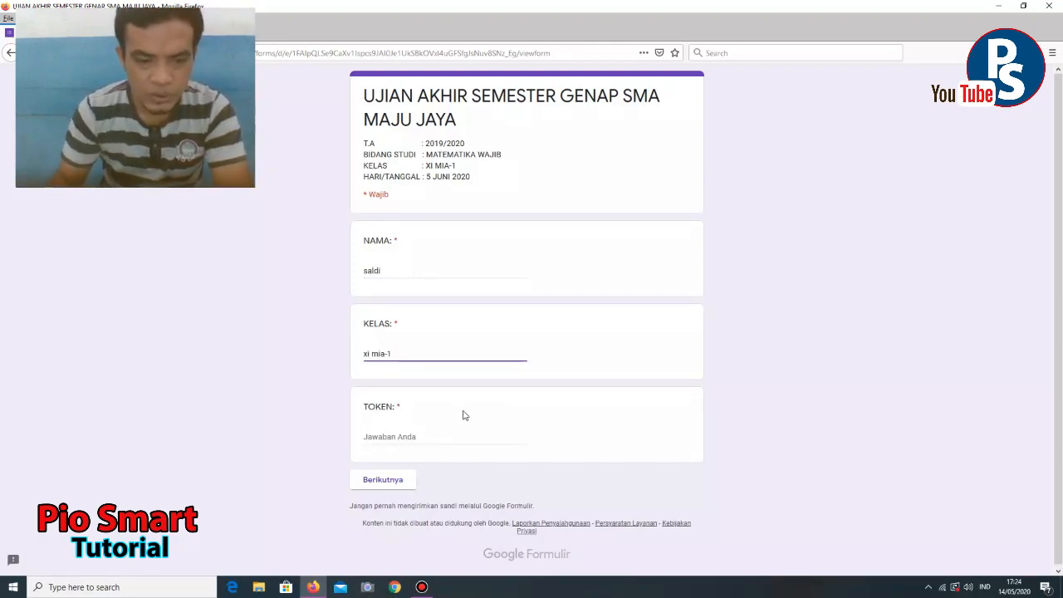
pyautogui.click(455, 438)
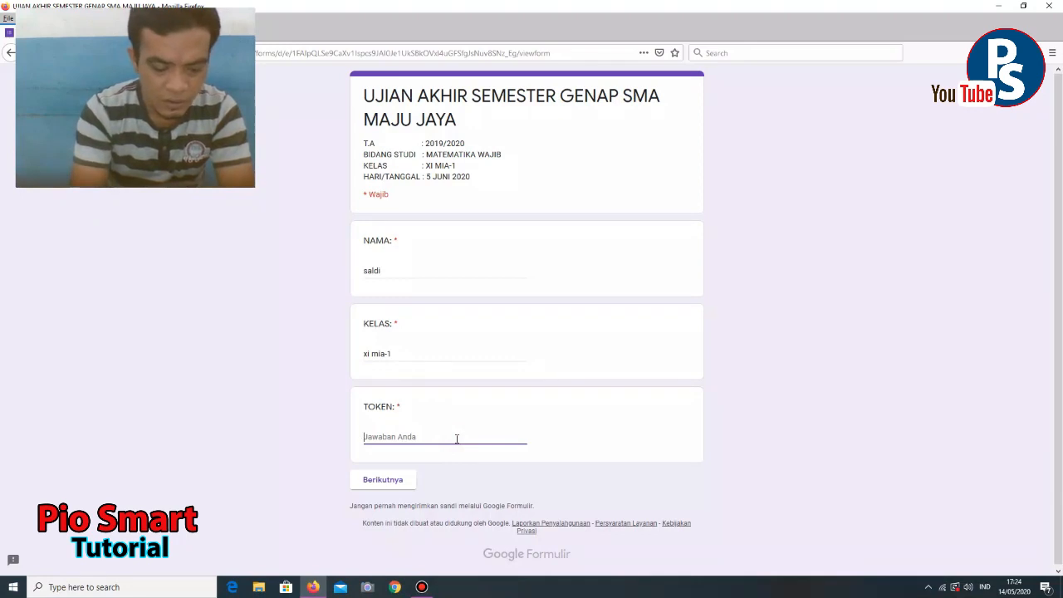
pyautogui.write('UJIAN12')
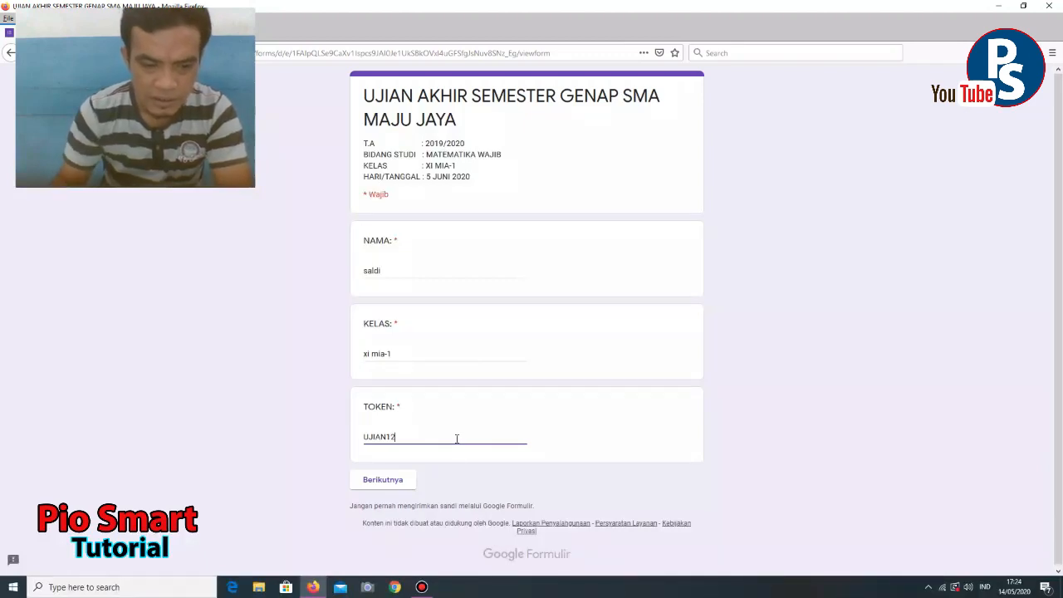
# - Correct the token rejected as wrong and continue to the exam questions
pyautogui.click(399, 480)
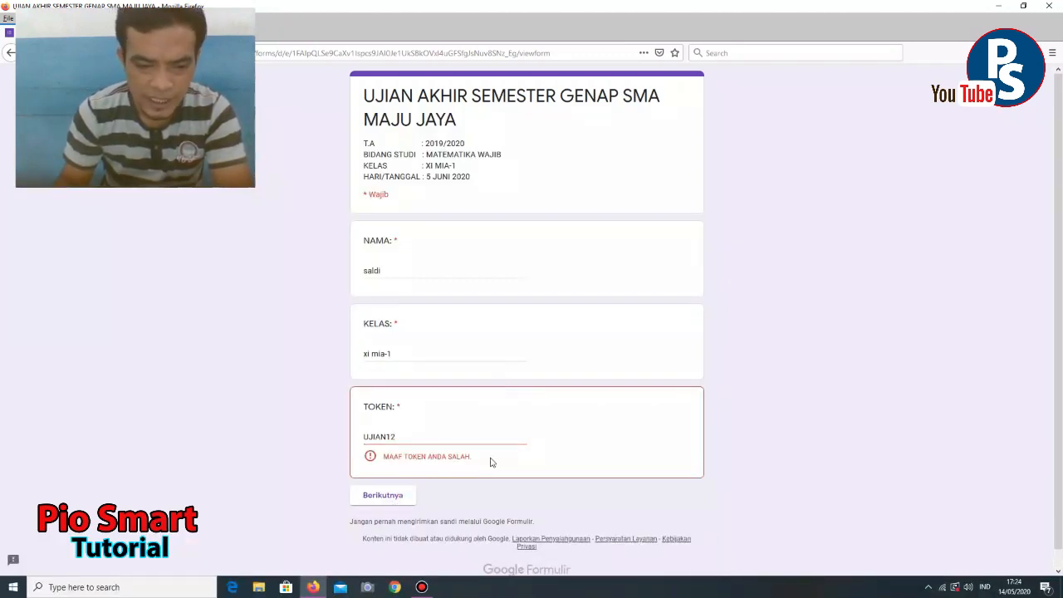
pyautogui.click(428, 439)
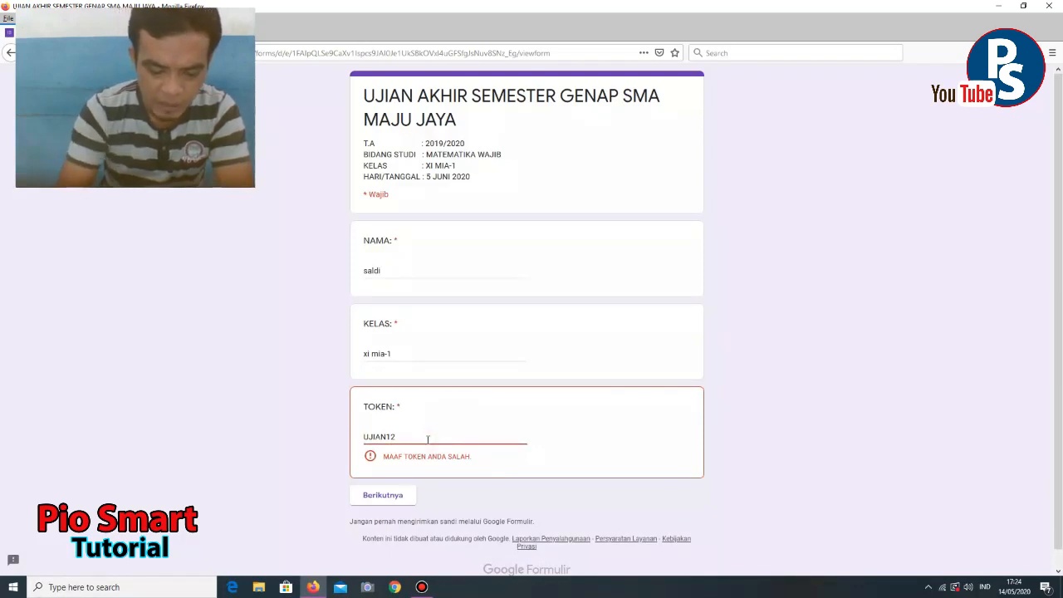
pyautogui.write('3')
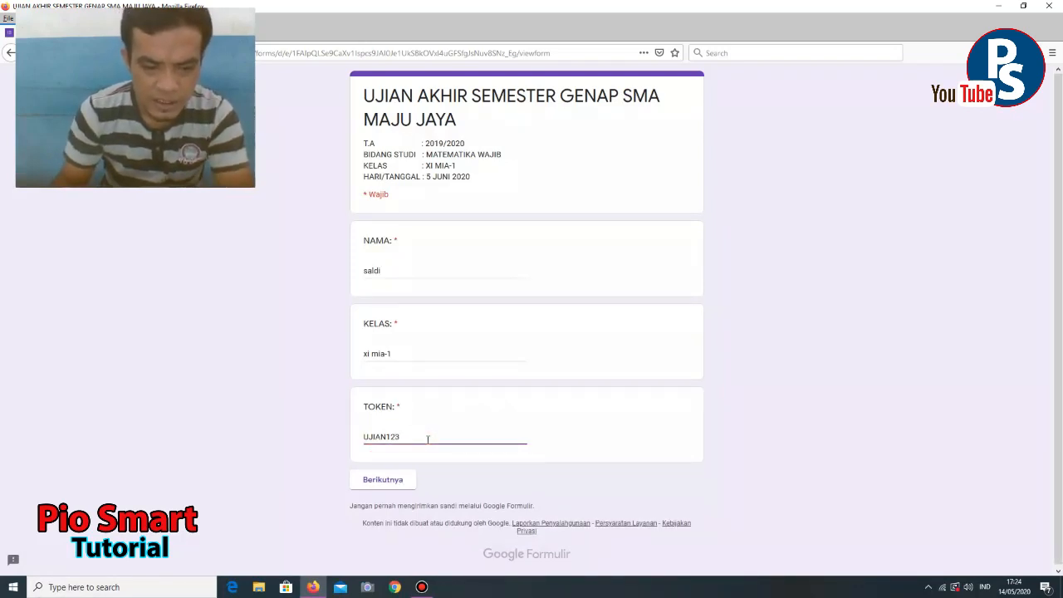
pyautogui.click(379, 487)
# - Advance to the SOAL MATEMATIKA WAJIB section and look over the questions
pyautogui.click(381, 481)
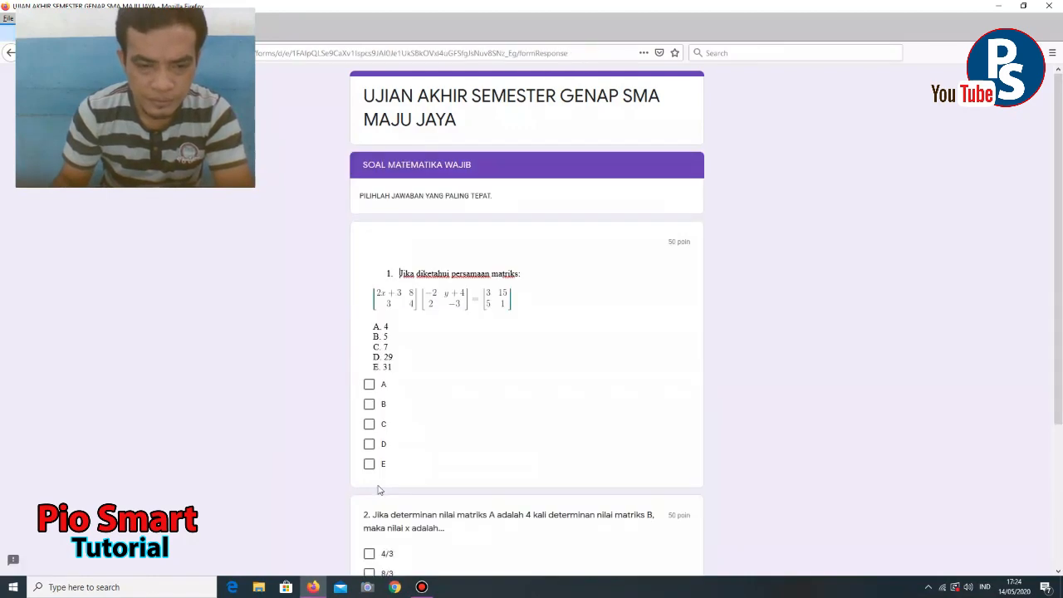
pyautogui.scroll(-1, 485, 328)
pyautogui.scroll(-3, 485, 328)
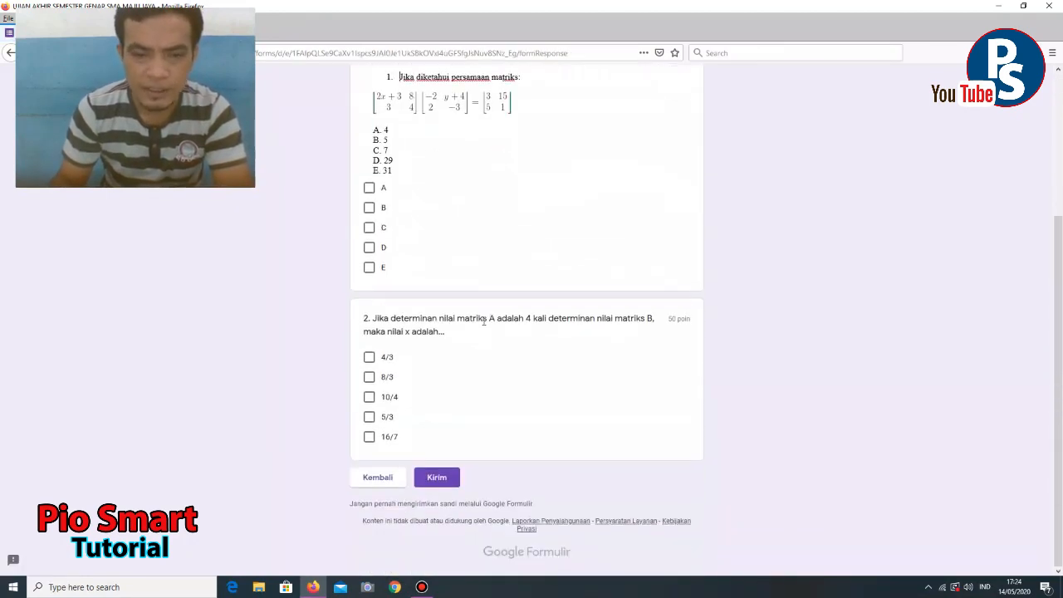
pyautogui.scroll(5, 482, 324)
pyautogui.scroll(-4, 479, 323)
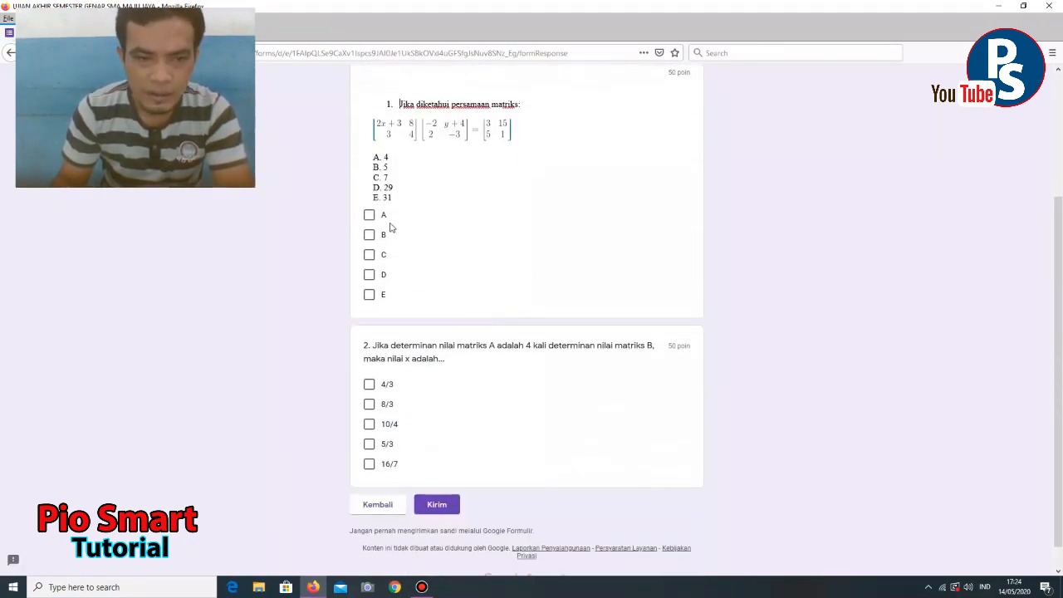
pyautogui.scroll(1, 428, 278)
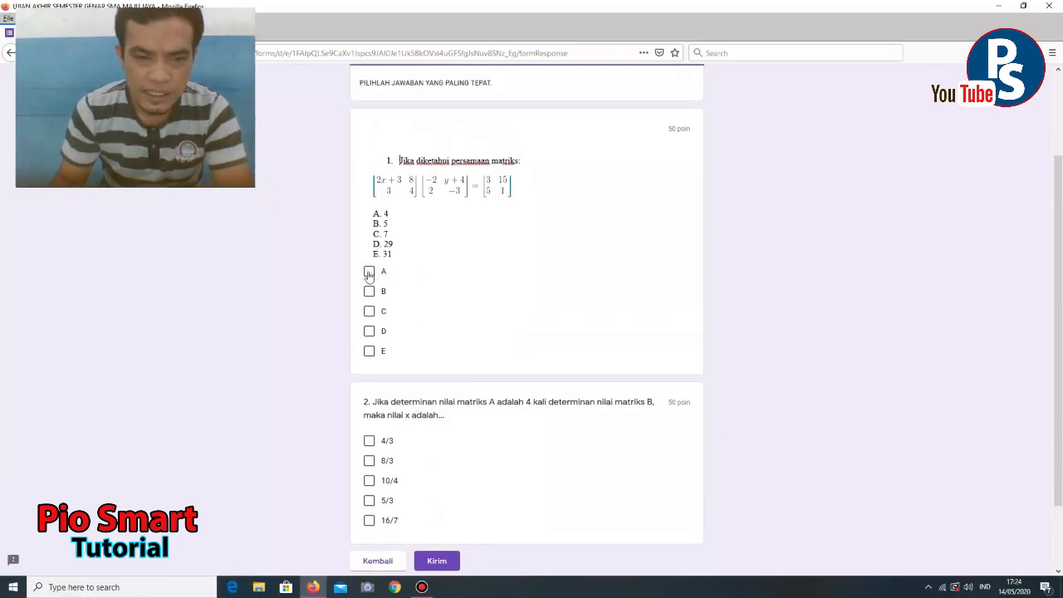
# - Answer B for question 1 and 8/3 for question 2, then submit the exam
pyautogui.click(370, 291)
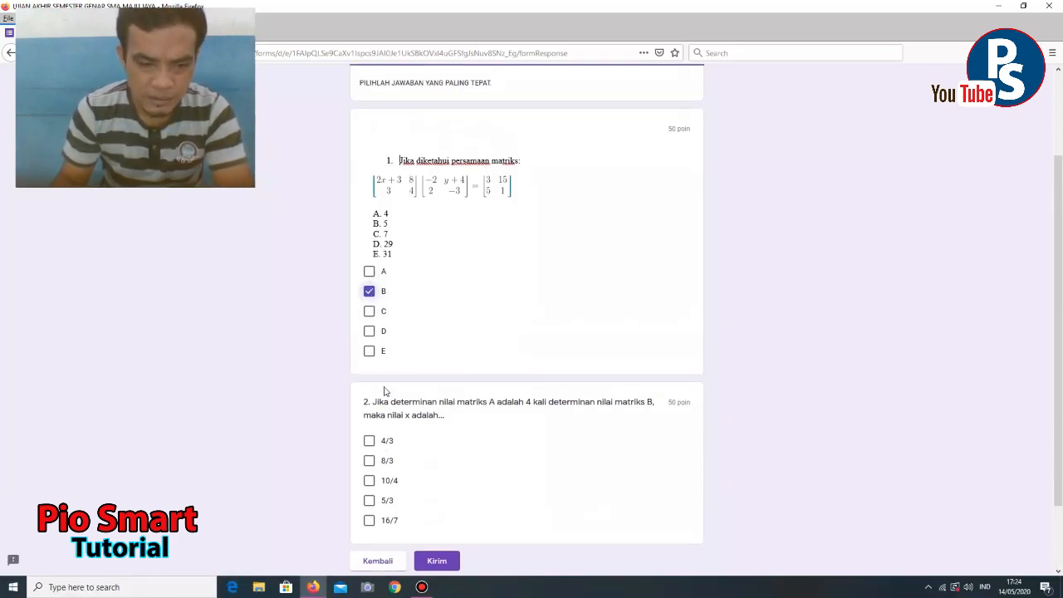
pyautogui.click(369, 460)
pyautogui.scroll(-2, 440, 498)
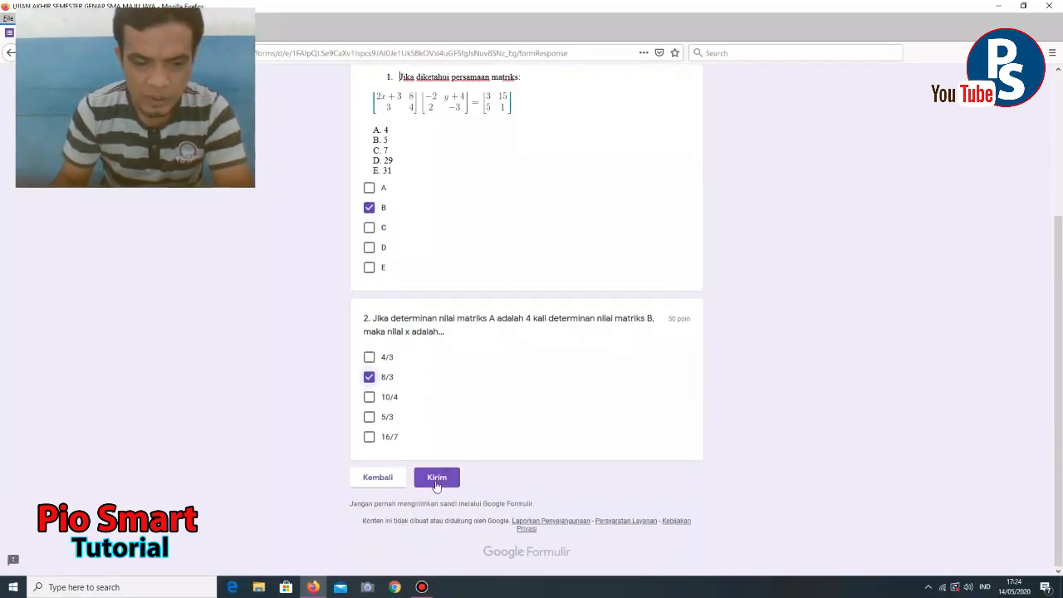
pyautogui.click(436, 480)
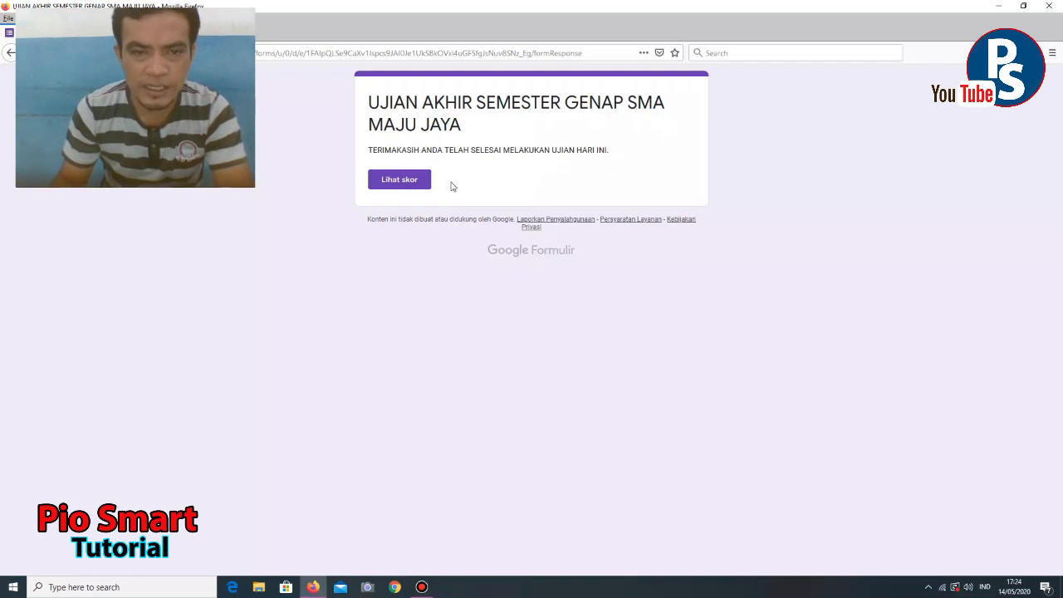
# - View the exam score and review it: 0/100 total, question 1 wrong at 0/50
pyautogui.click(401, 183)
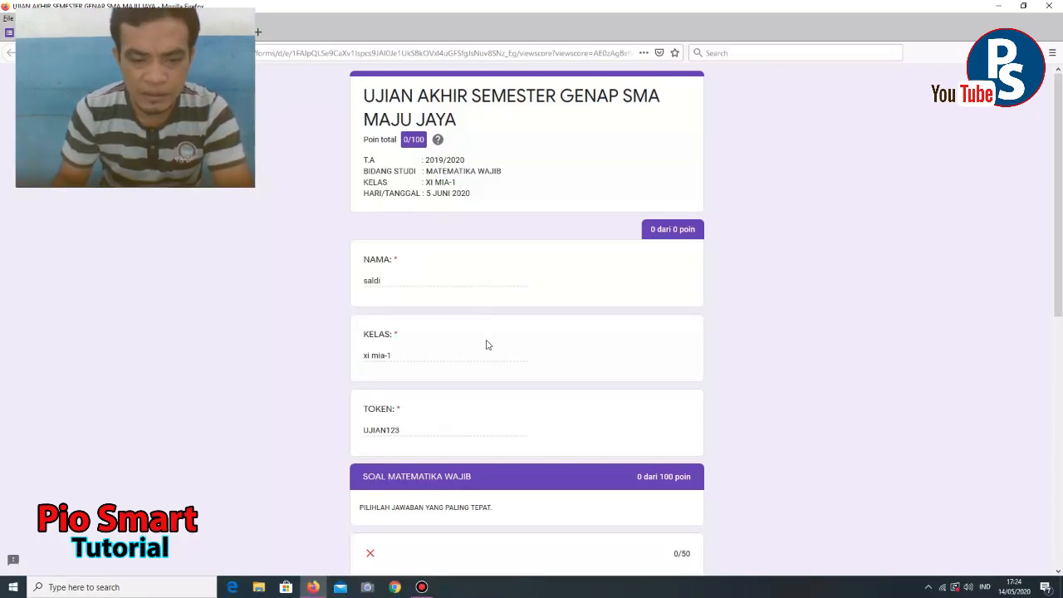
pyautogui.scroll(-5, 487, 344)
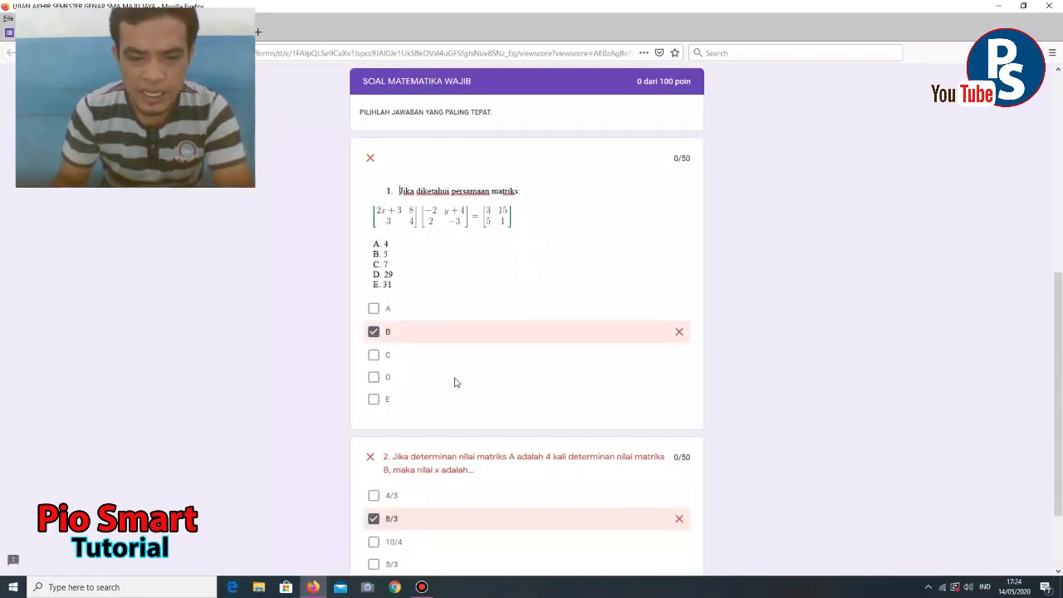
pyautogui.scroll(-2, 456, 379)
pyautogui.scroll(5, 456, 379)
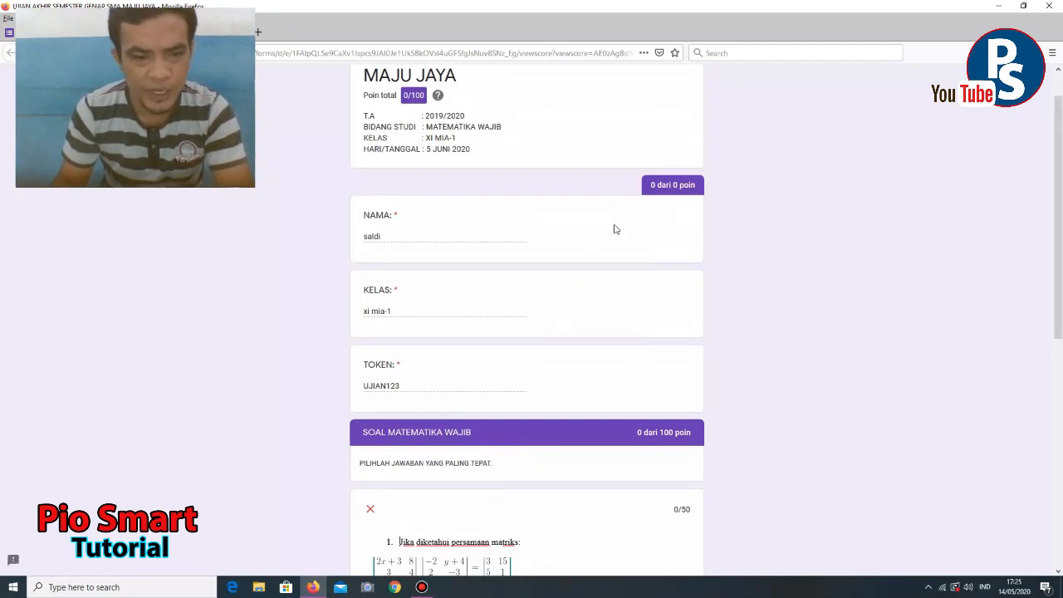
pyautogui.scroll(1, 511, 320)
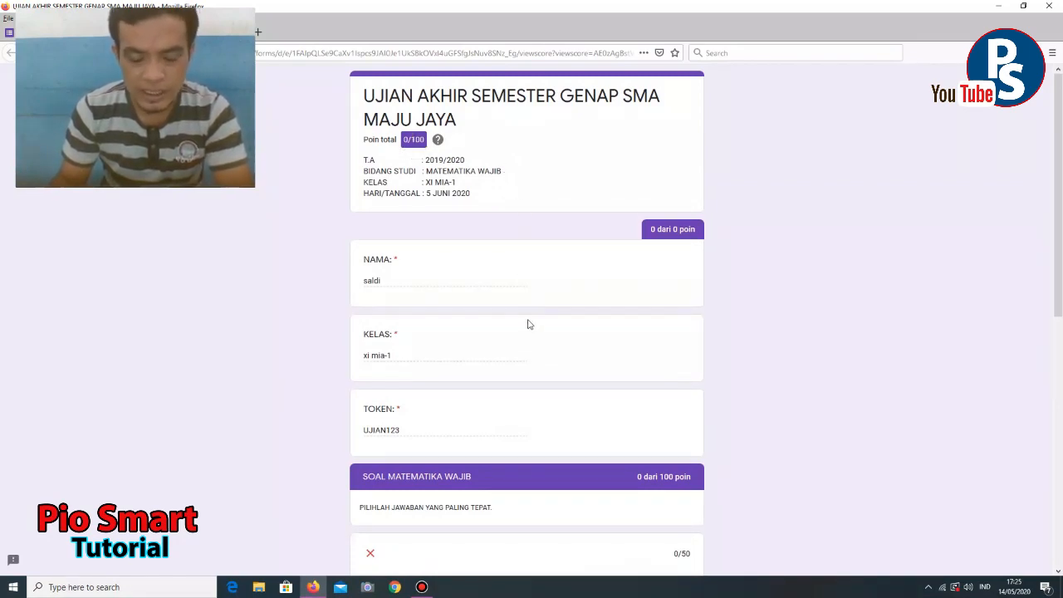
pyautogui.scroll(-6, 571, 295)
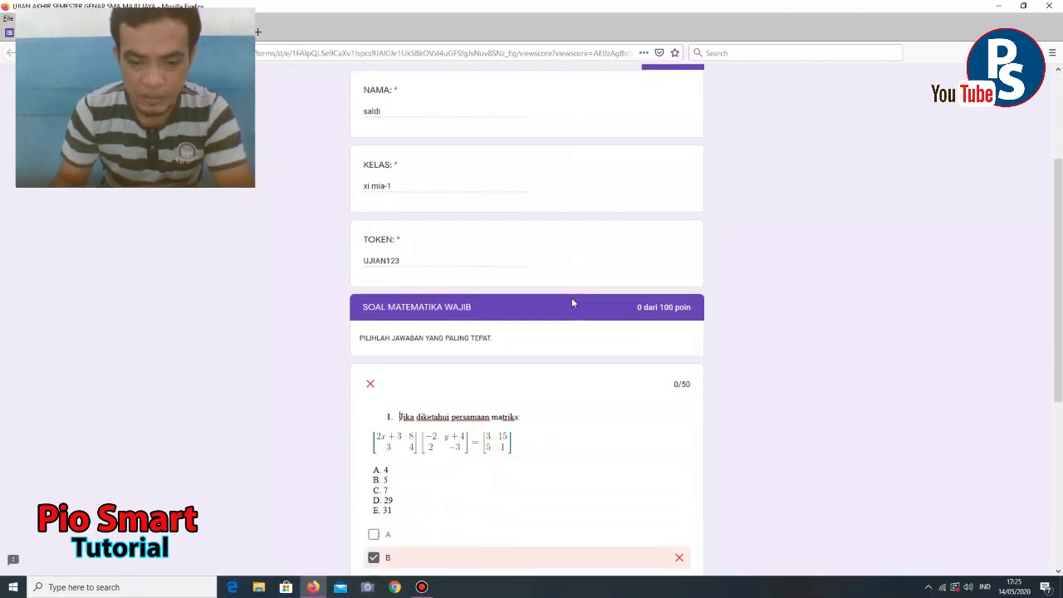
pyautogui.scroll(6, 571, 299)
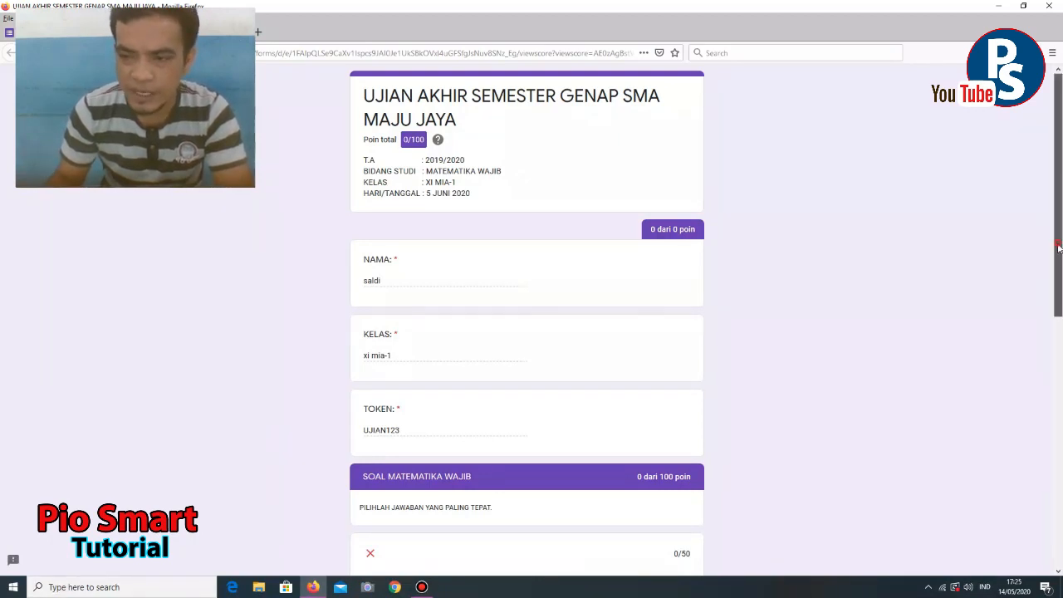
pyautogui.moveTo(1059, 247)
pyautogui.mouseDown()
pyautogui.moveTo(1060, 517)
pyautogui.moveTo(1060, 245)
pyautogui.mouseUp()
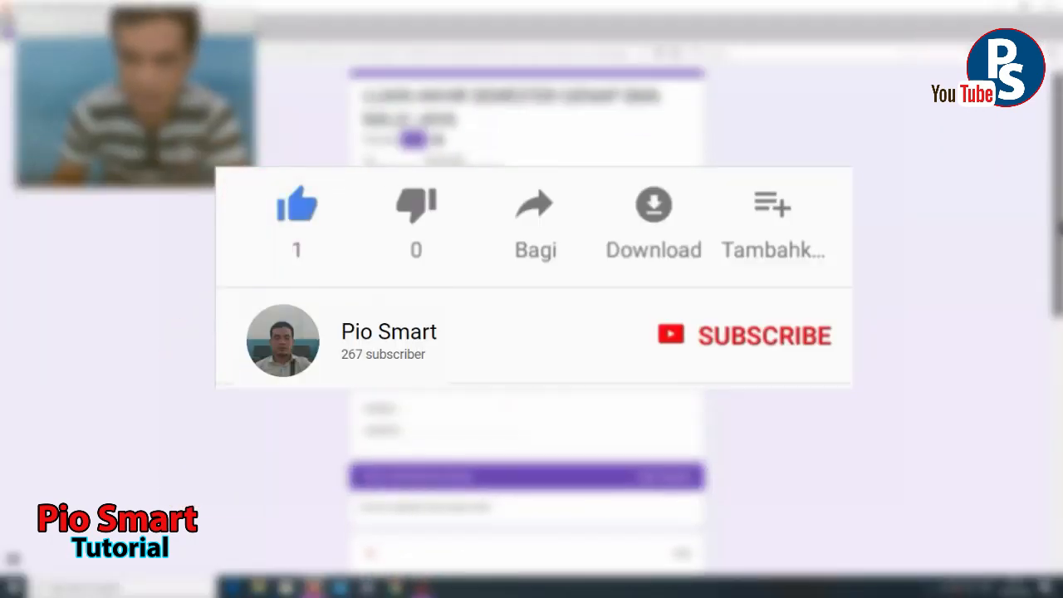